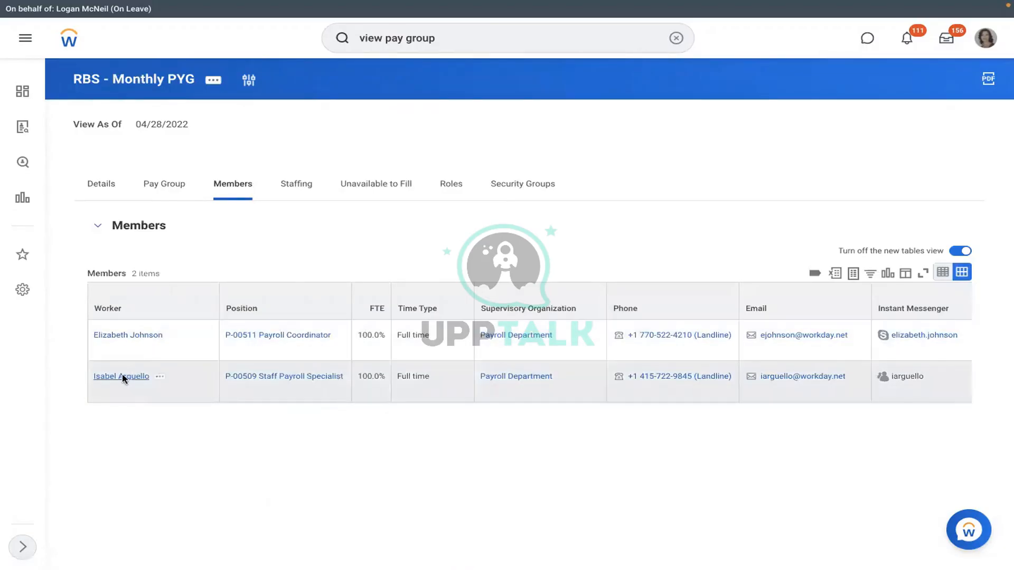
click(123, 378)
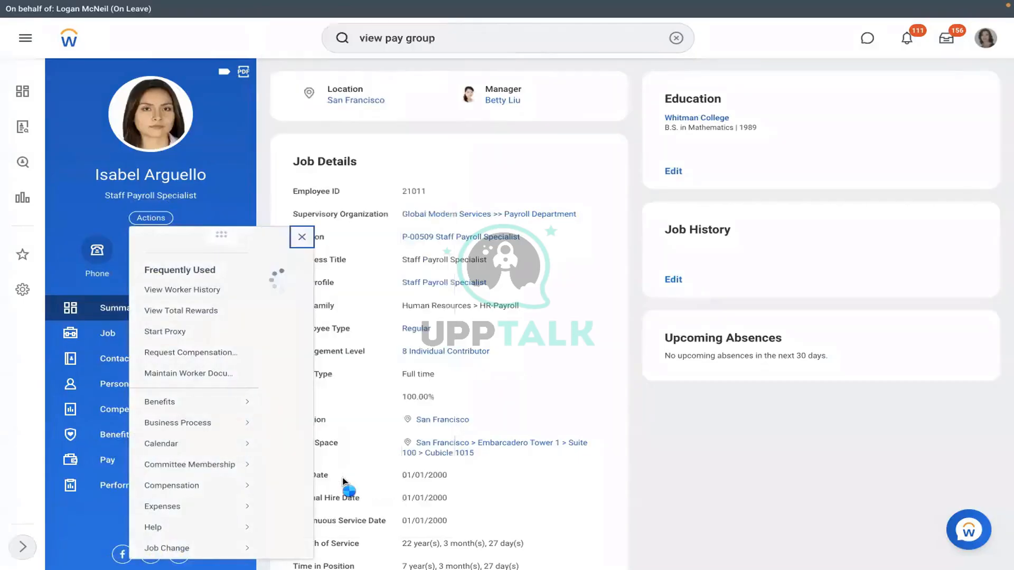
scroll(346, 483, down, 5)
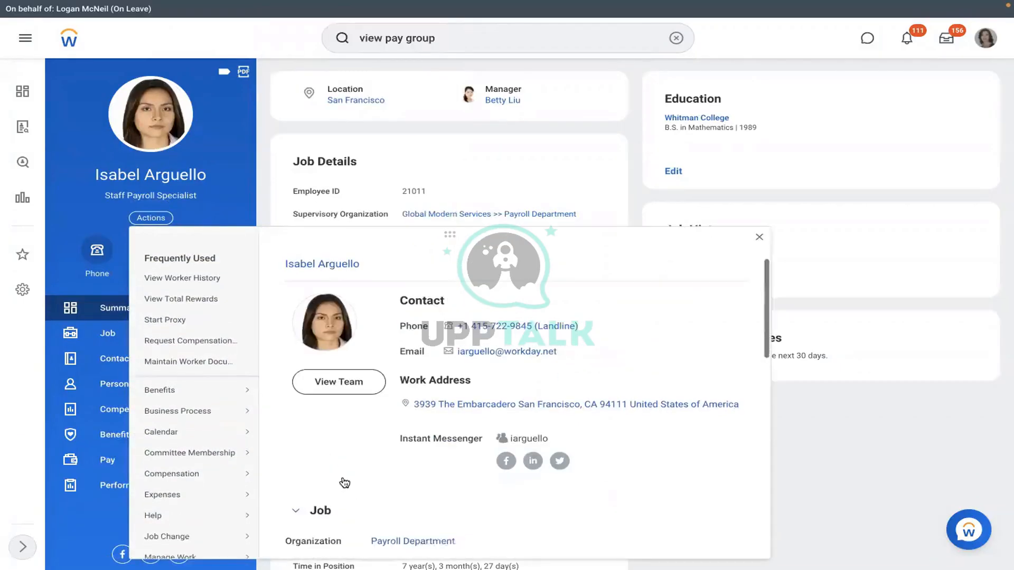
scroll(226, 385, down, 5)
mouse_move(227, 391)
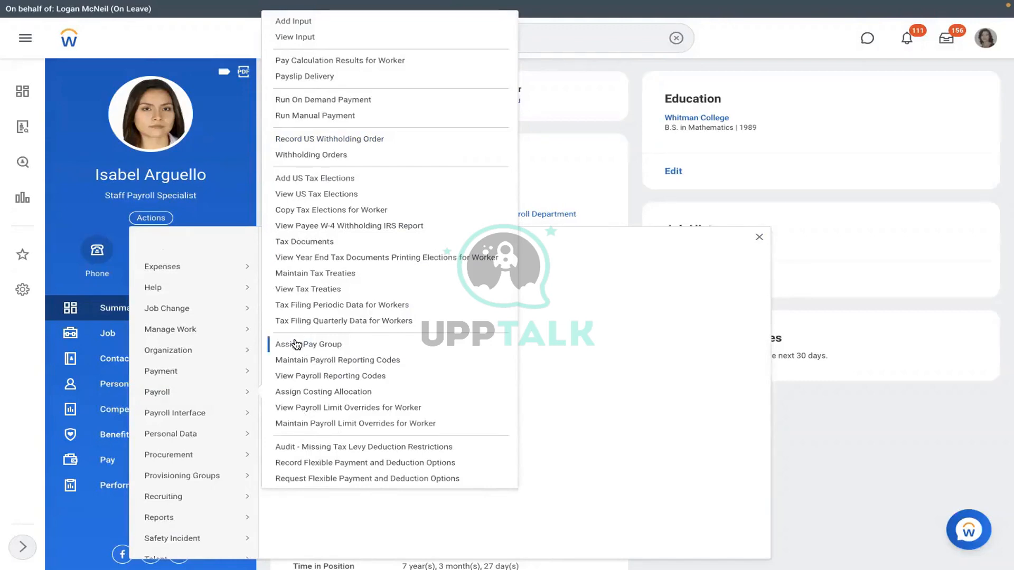
click(570, 180)
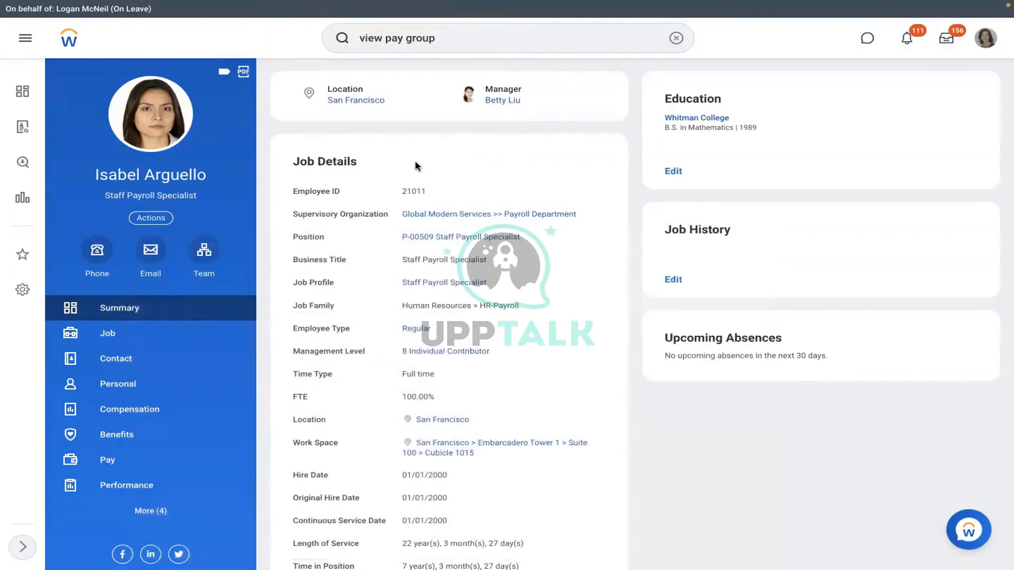
Step: Search 'assign pay group', launch the Assign Pay Group task, and cancel it unchanged
click(676, 38)
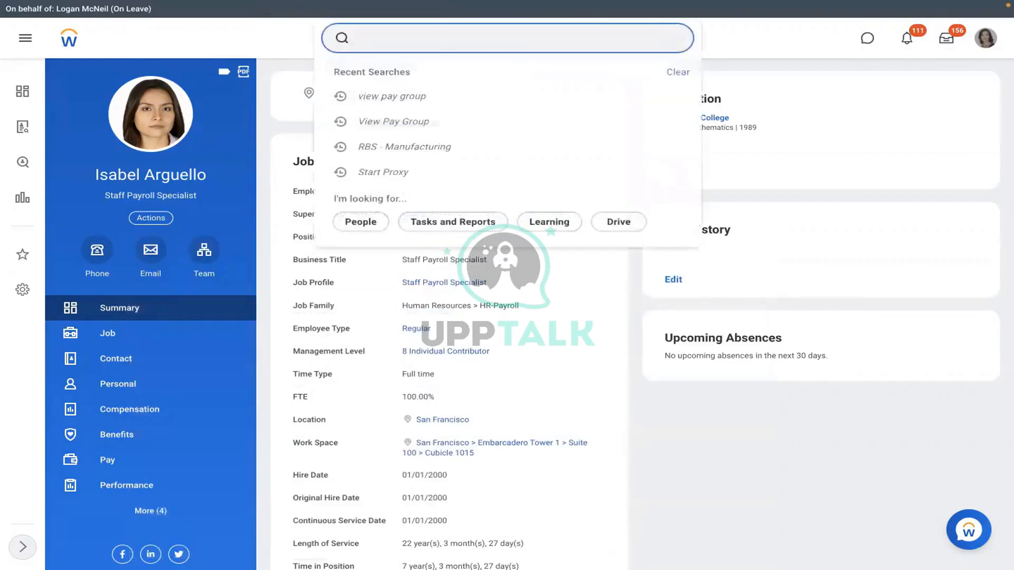
text(assign pay group)
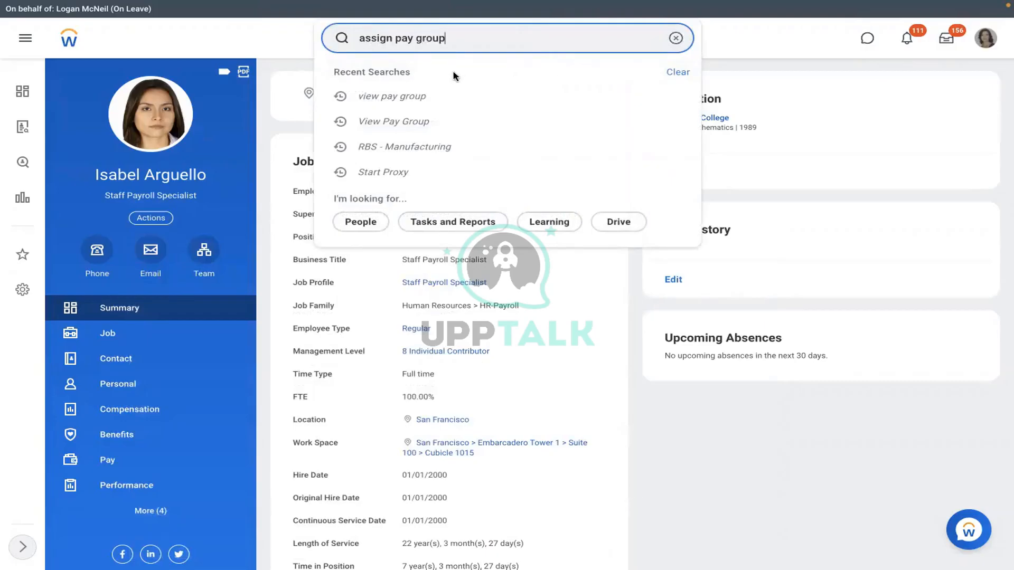
click(411, 84)
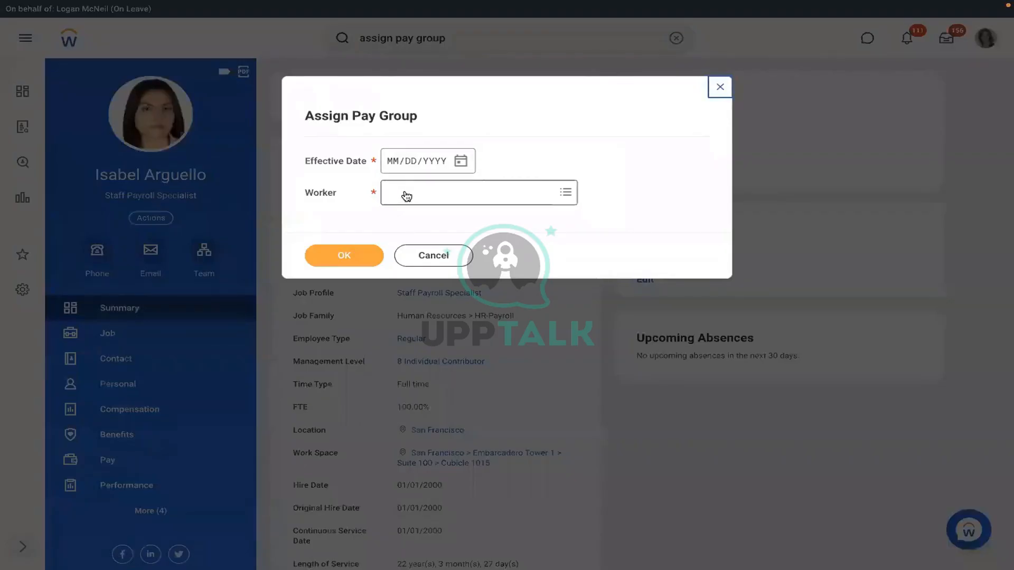
click(418, 252)
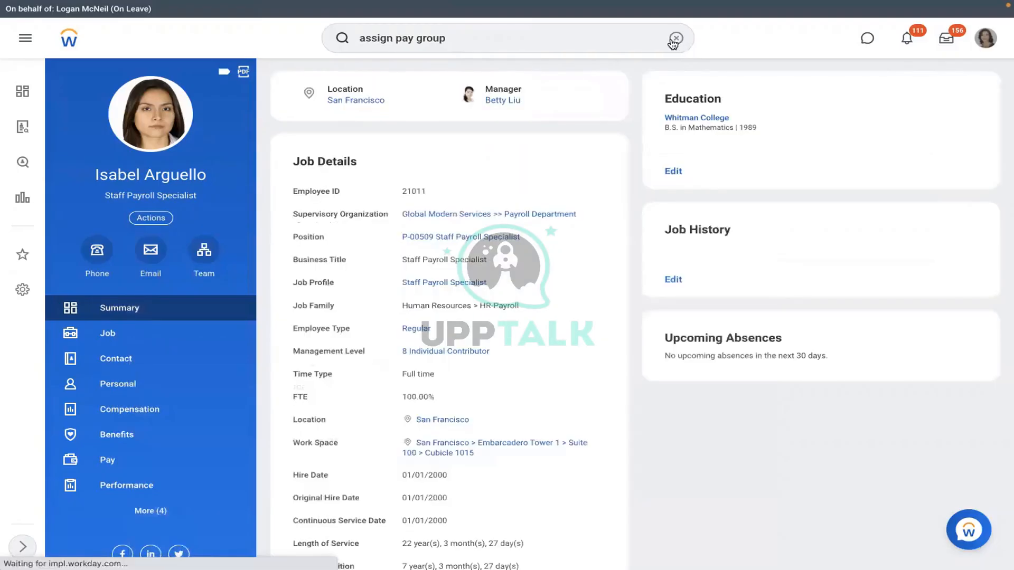
Step: Check the worker's pay group and view RBS - Monthly PYG's options and assignment rules
click(676, 38)
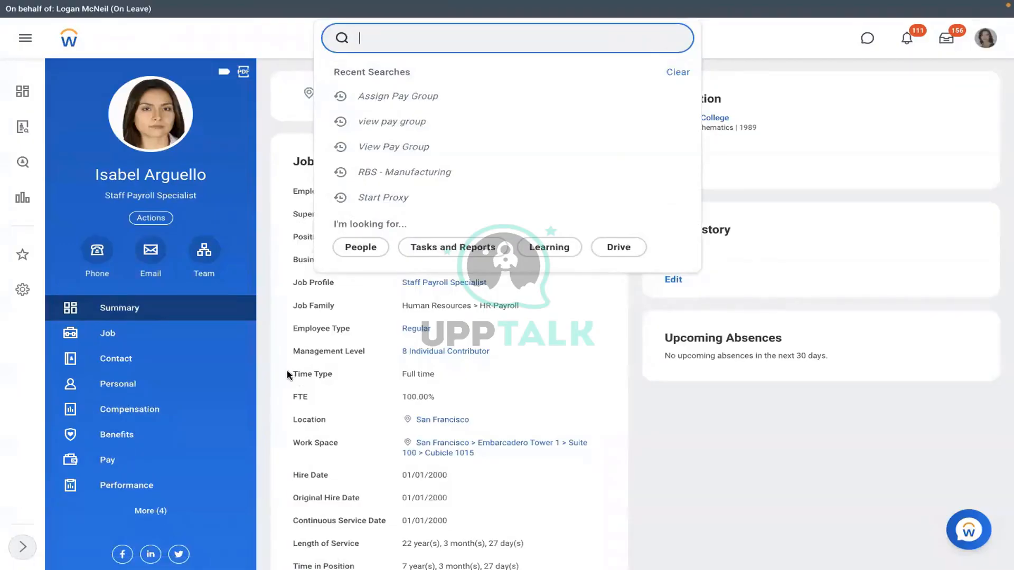
click(148, 462)
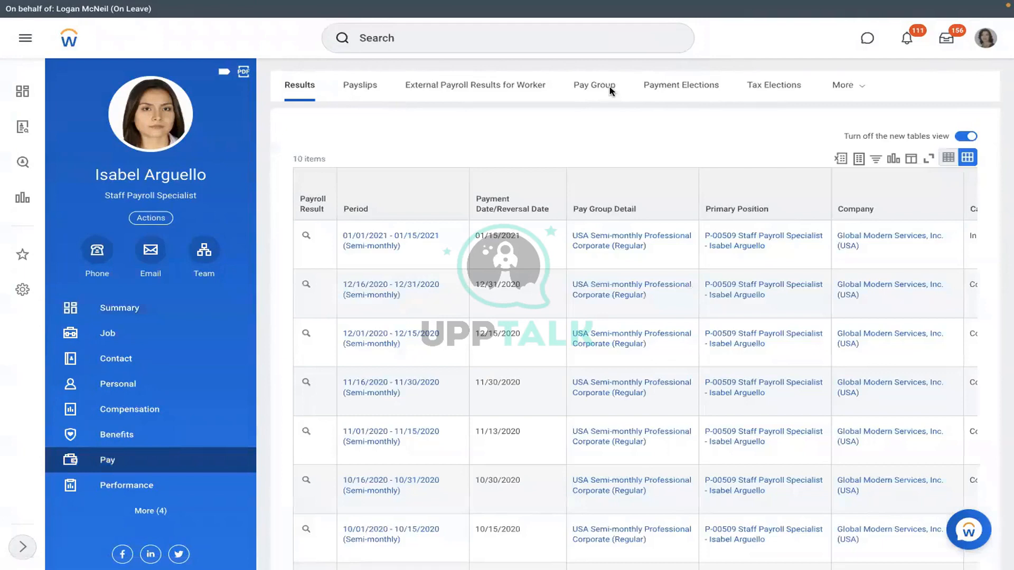
click(611, 91)
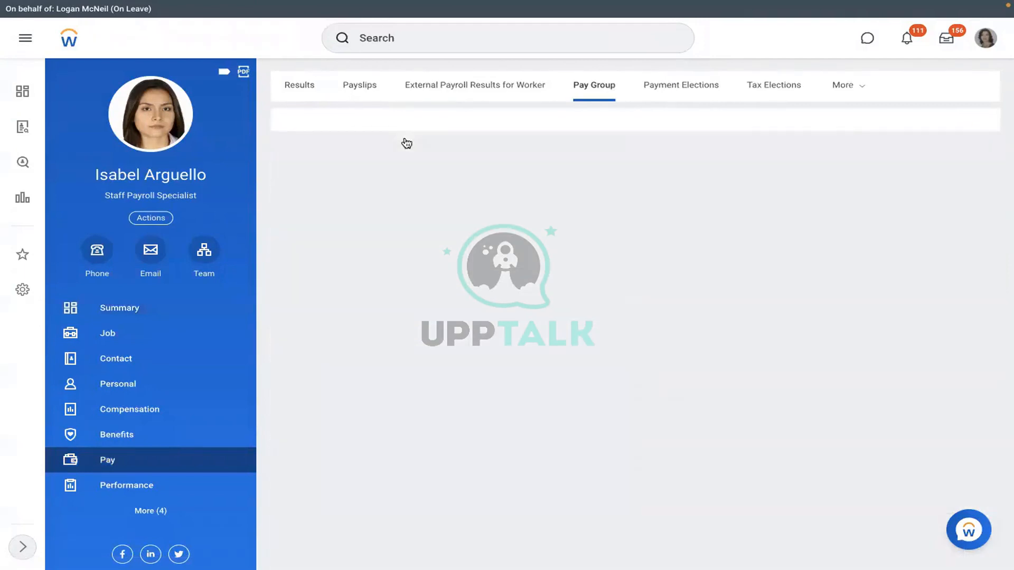
click(373, 143)
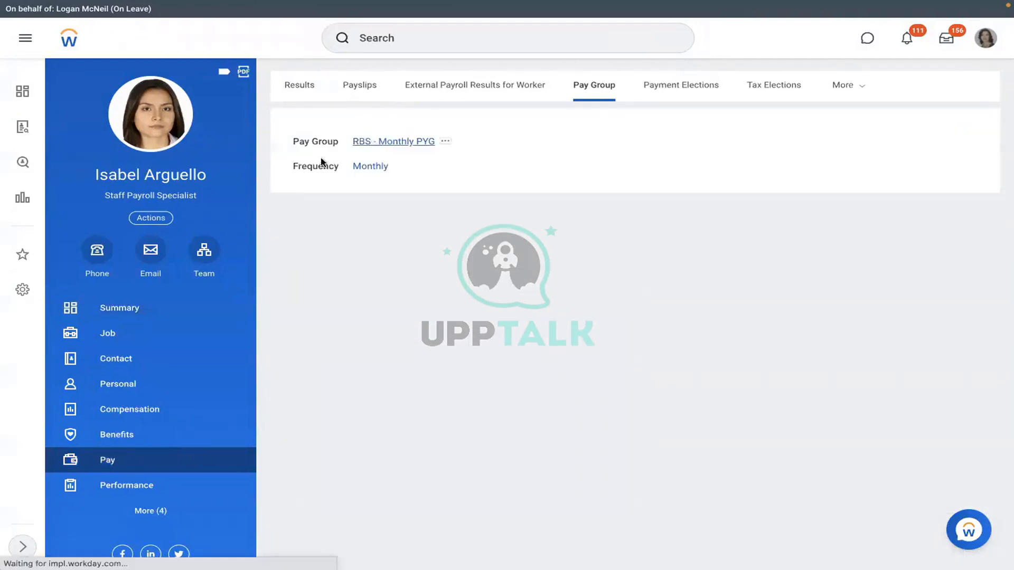
click(167, 192)
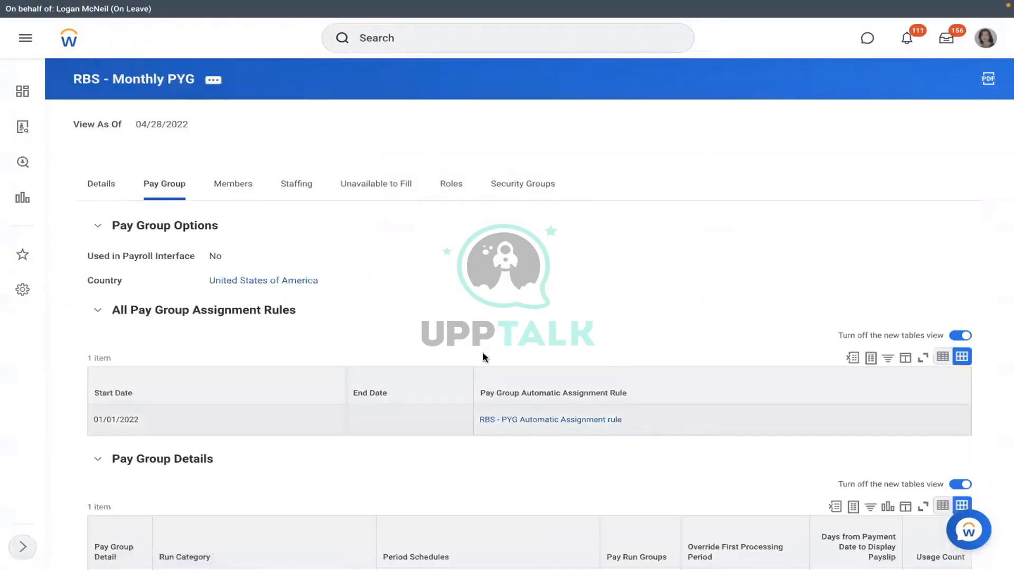
Step: In the Word note, type item 1: 'Assign PYG at Worker level'
key(ctrl+Left)
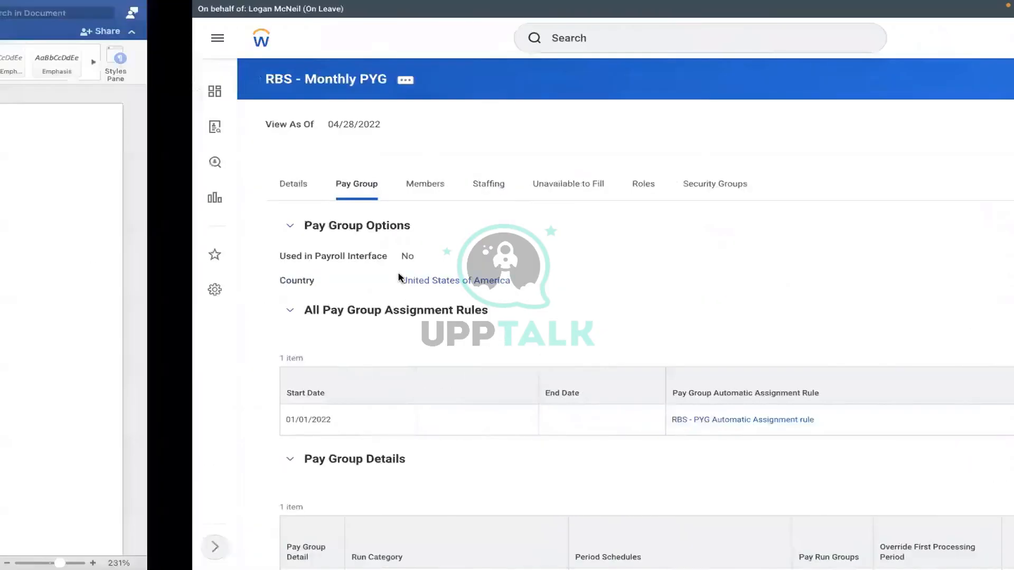
text(1)
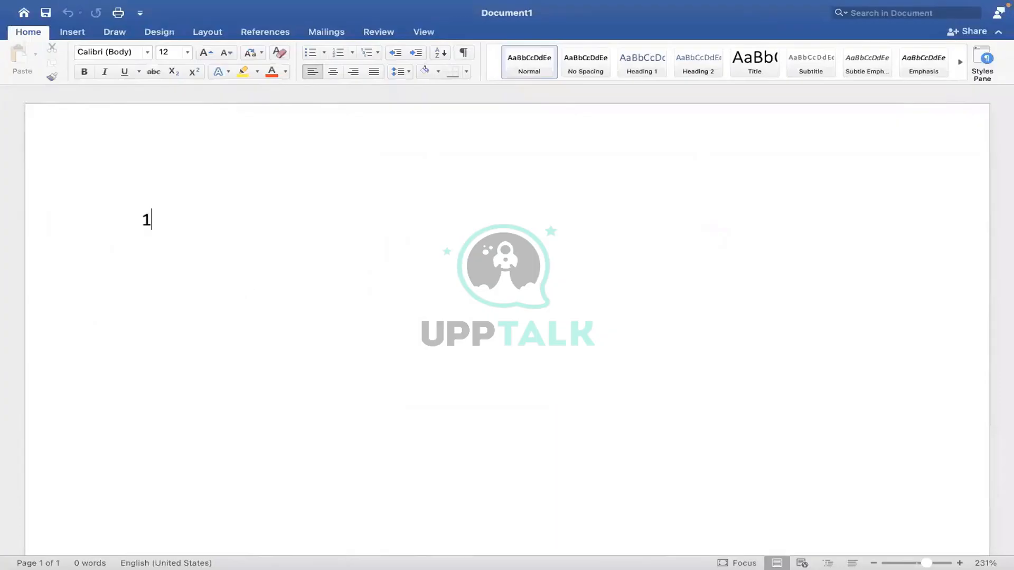
text(. Assign pa)
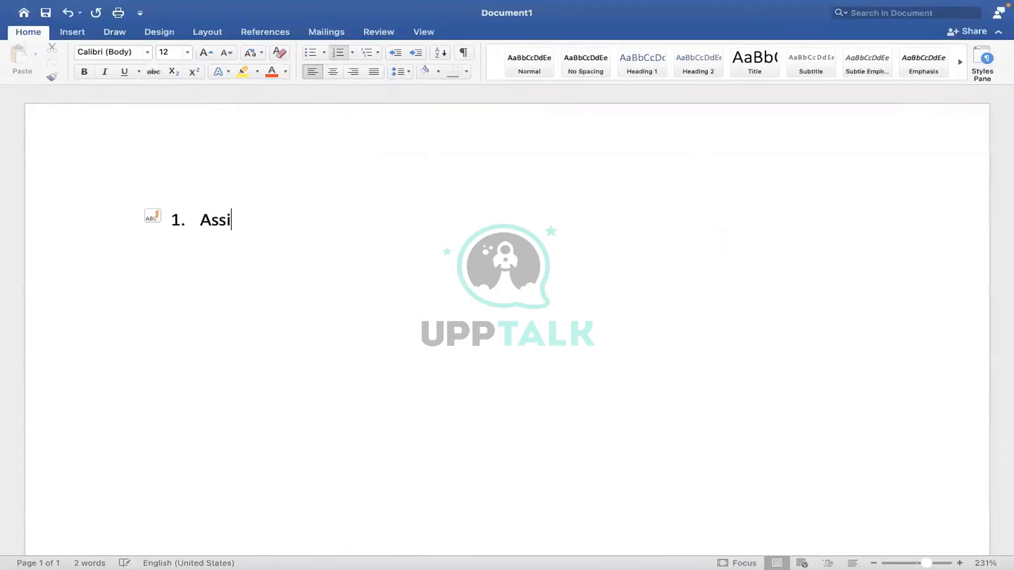
key(BackSpace)
key(BackSpace)
text(PYG)
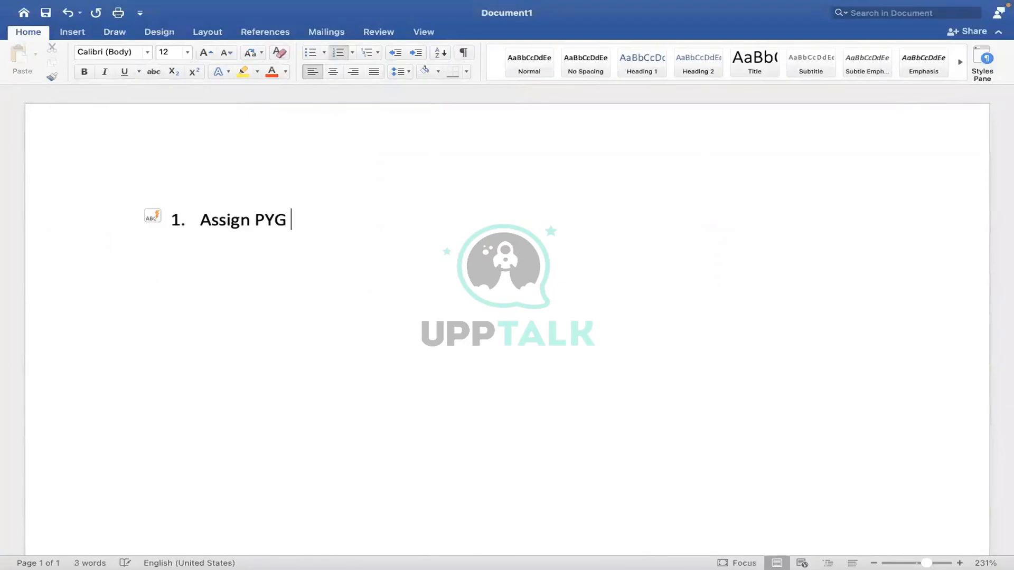
text( at Worklebe)
key(BackSpace)
key(BackSpace)
key(BackSpace)
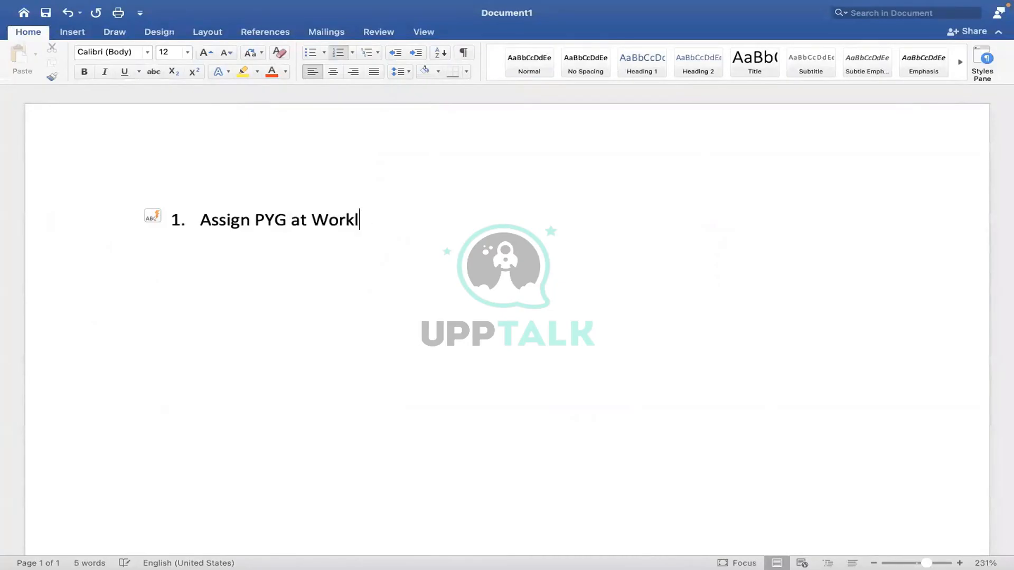
key(BackSpace)
text(er level)
Step: Add items 'Assign PYG through task' and 'Assign/default the PYG based on automatic rule', then return to Workday
key(Return)
text(Assign PYG)
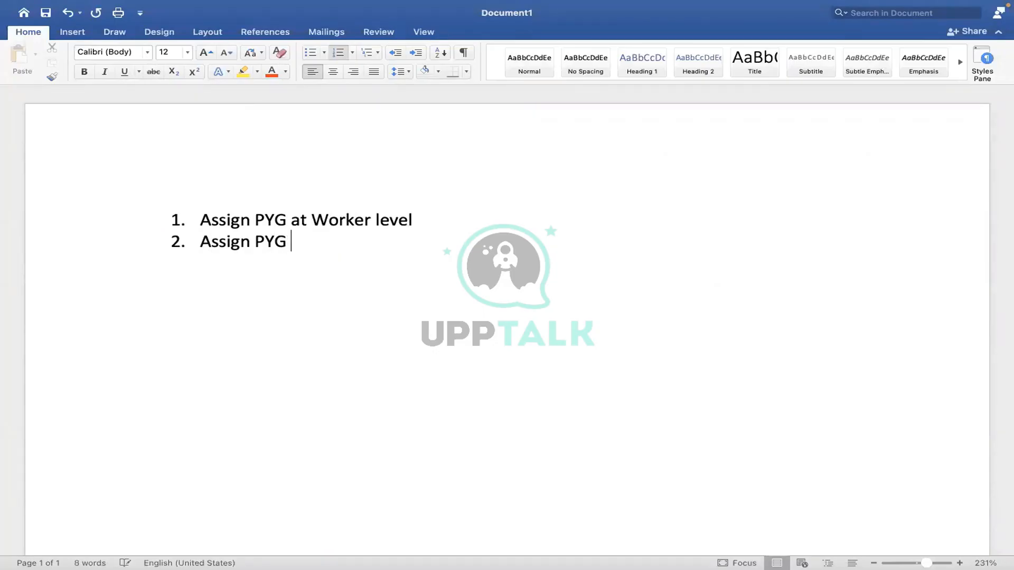
text( at)
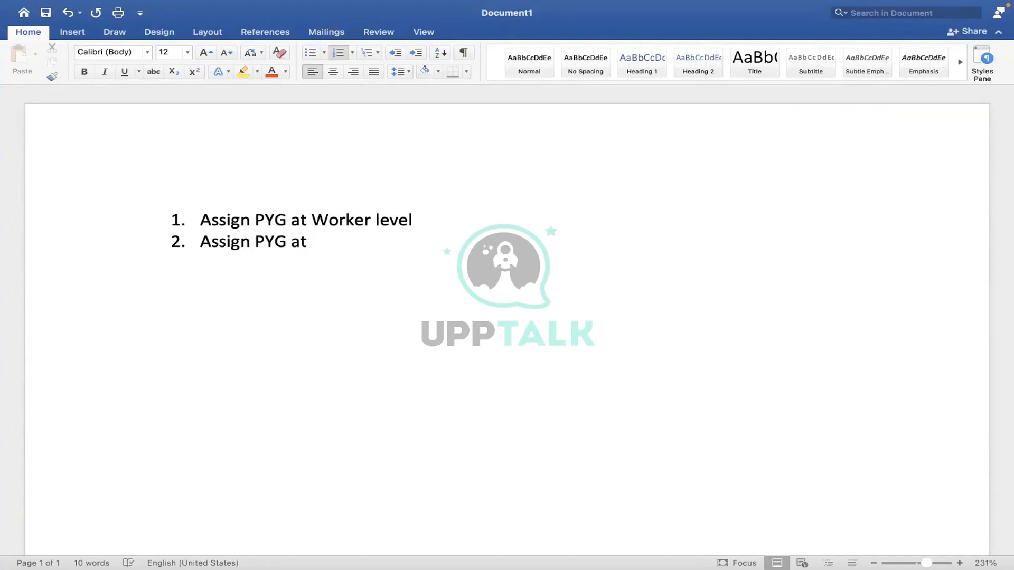
key(BackSpace)
key(BackSpace)
text(th)
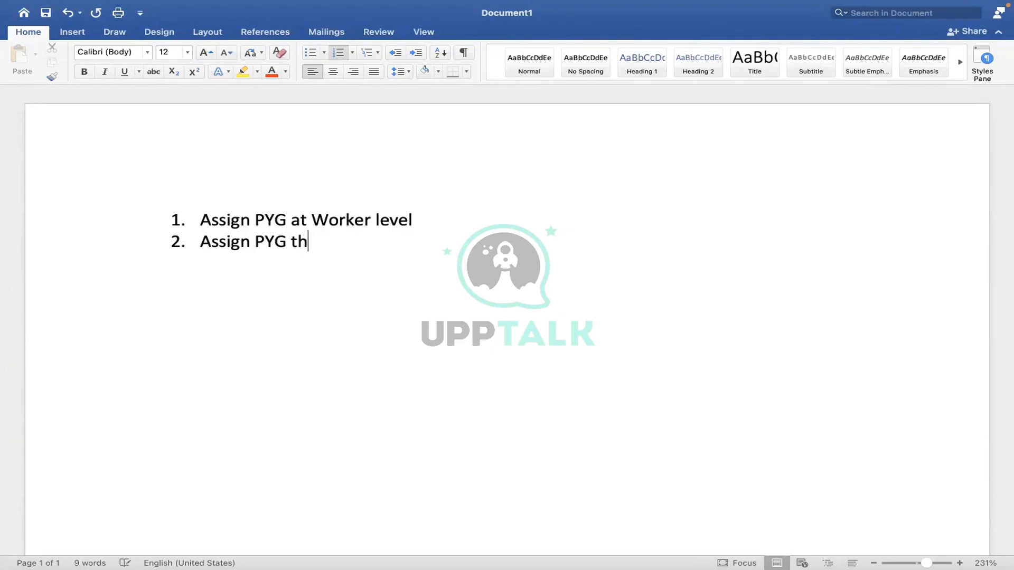
text(rough task)
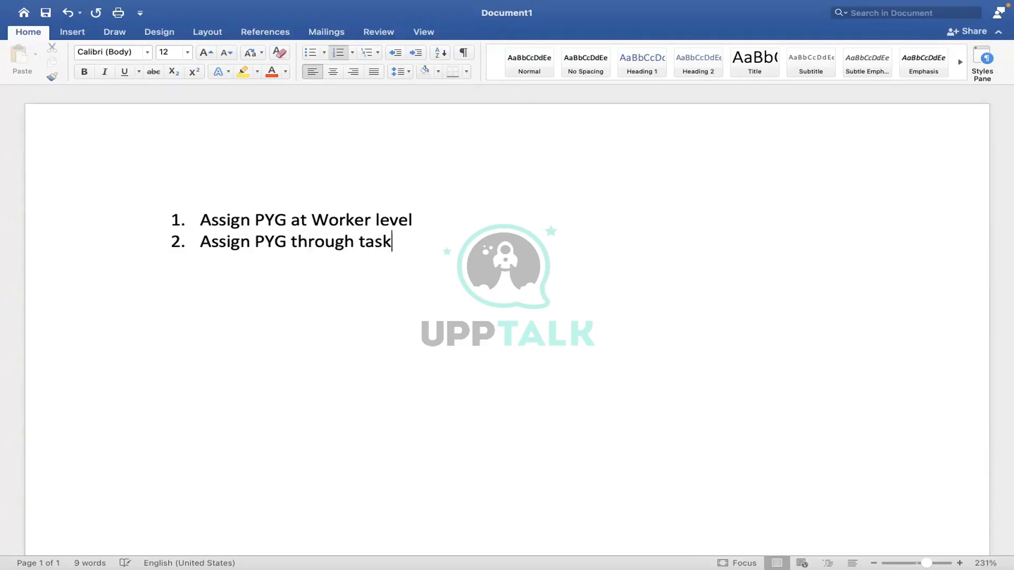
key(Return)
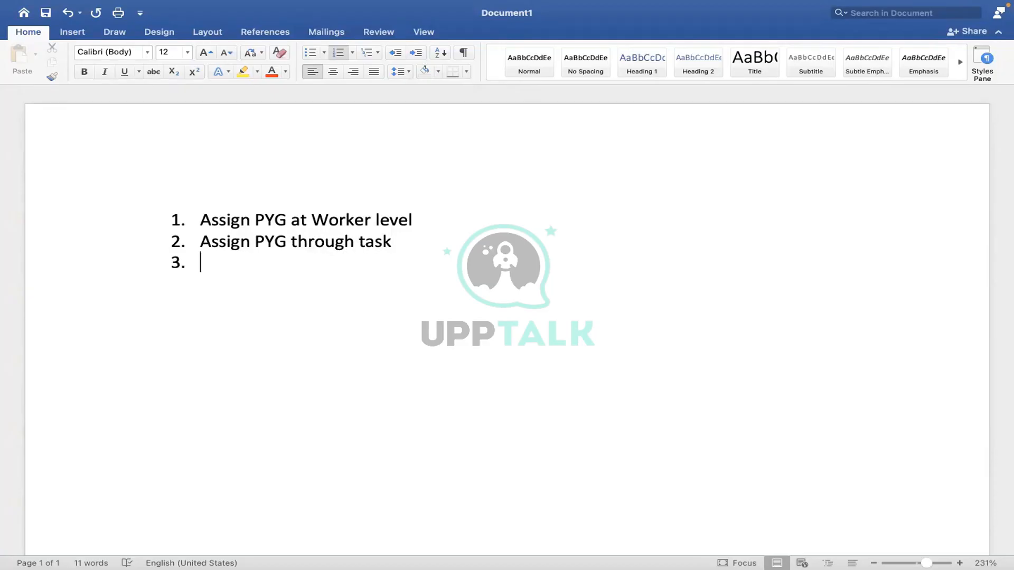
text(A)
key(BackSpace)
text(Assign/)
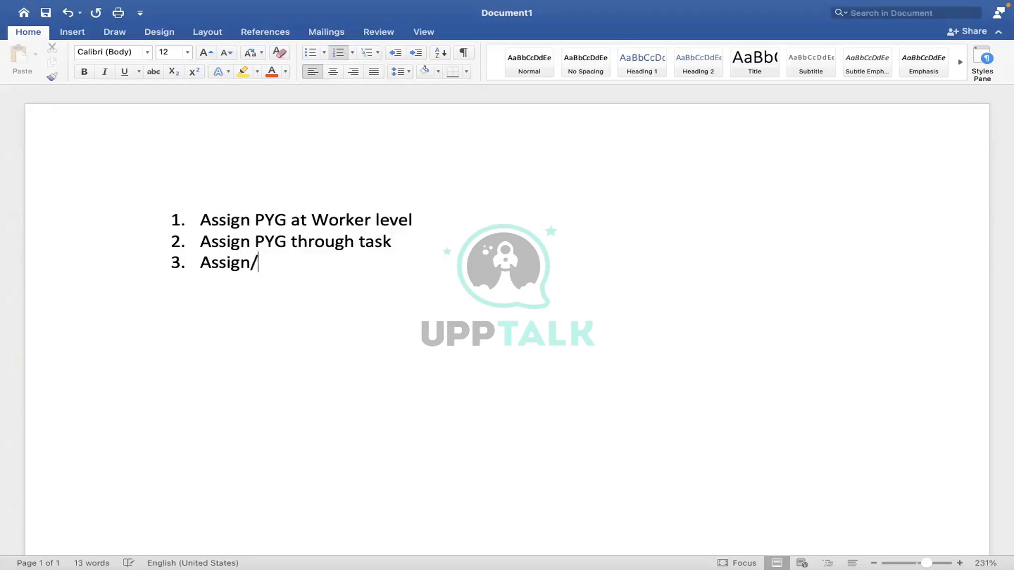
text(default )
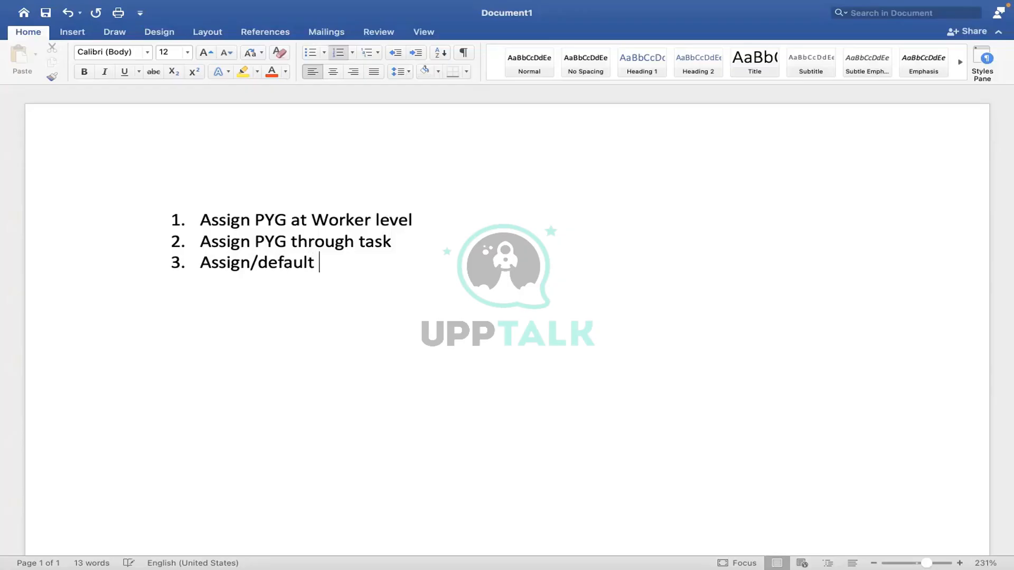
text(the PYG based on)
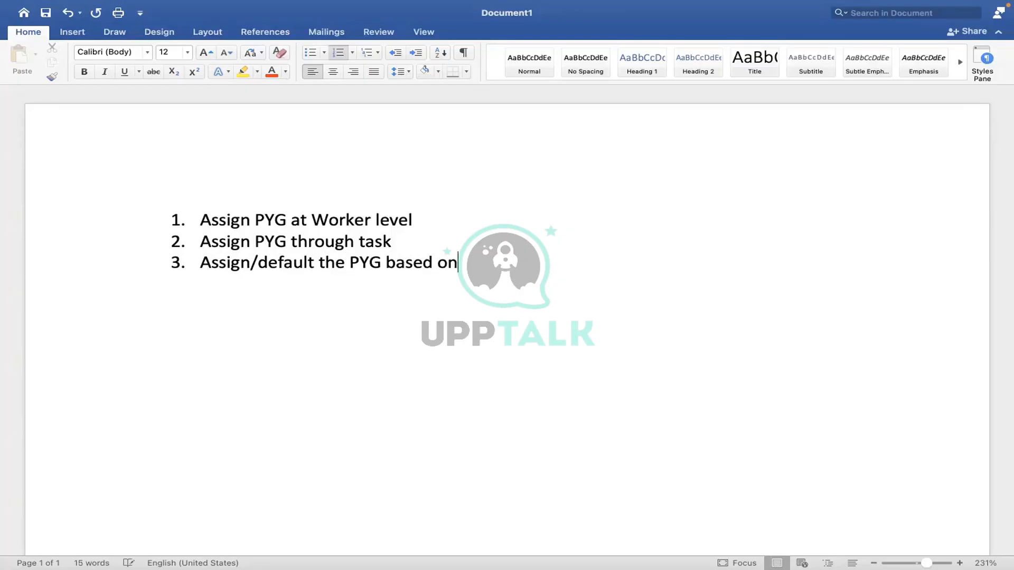
text( automati)
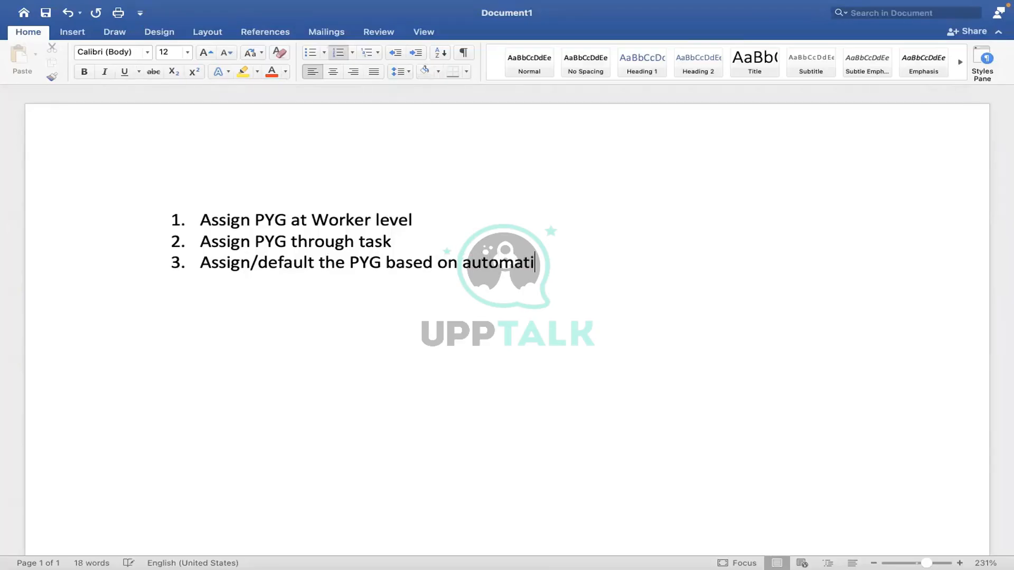
text(c rule)
key(ctrl+Right)
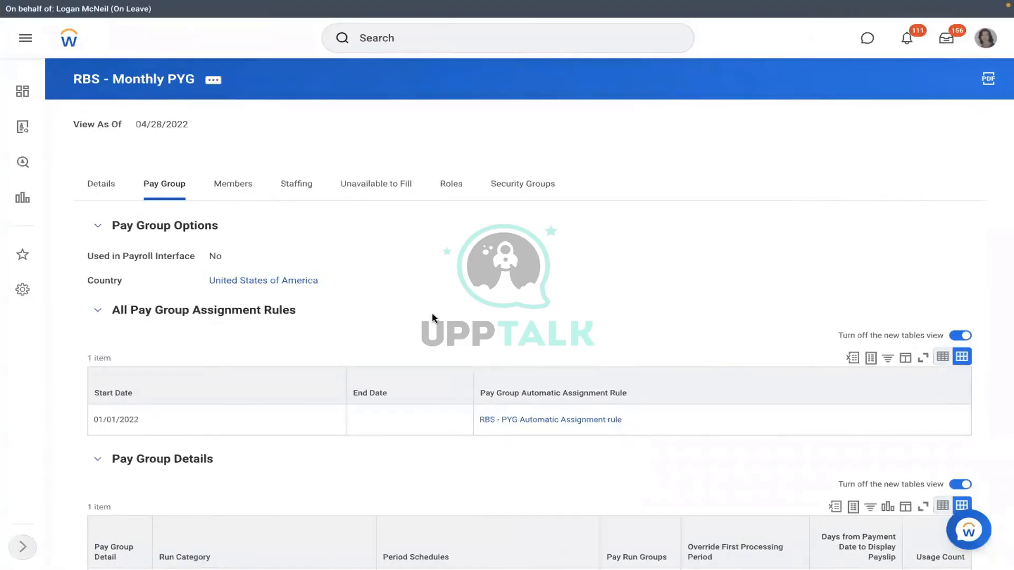
Step: Open the RBS - PYG Automatic Assignment rule to view its RMS - Manufacturing and USA conditions
click(529, 421)
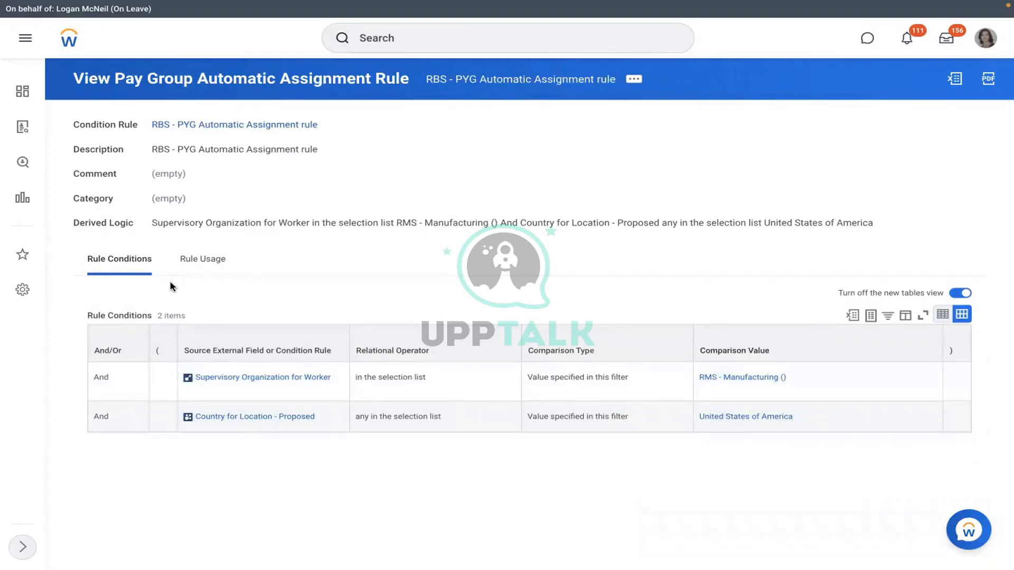
click(201, 271)
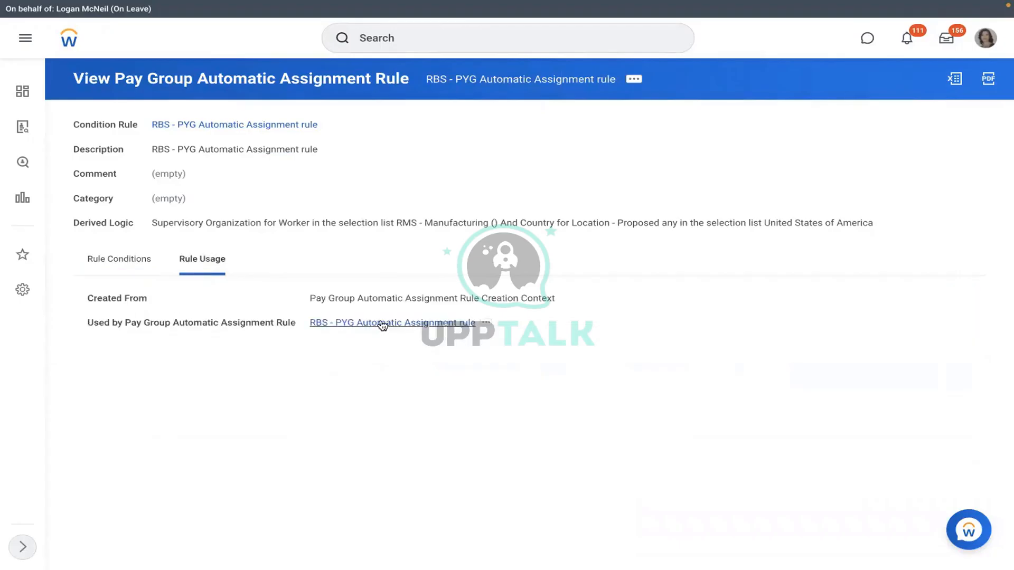
click(377, 322)
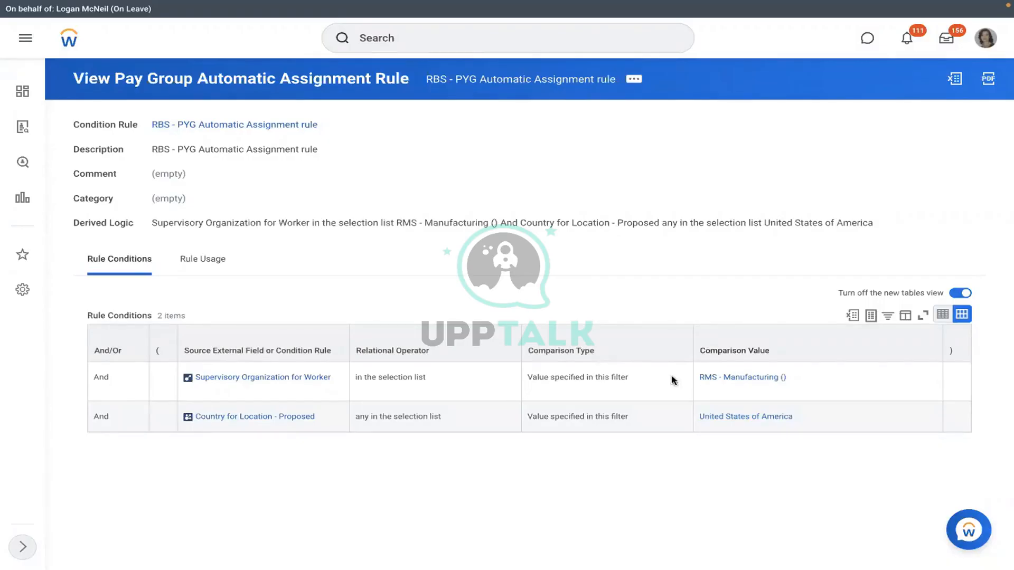
Step: Open RMS - Manufacturing and start a business process definition, abandoning an empty 'create pos' search
click(704, 379)
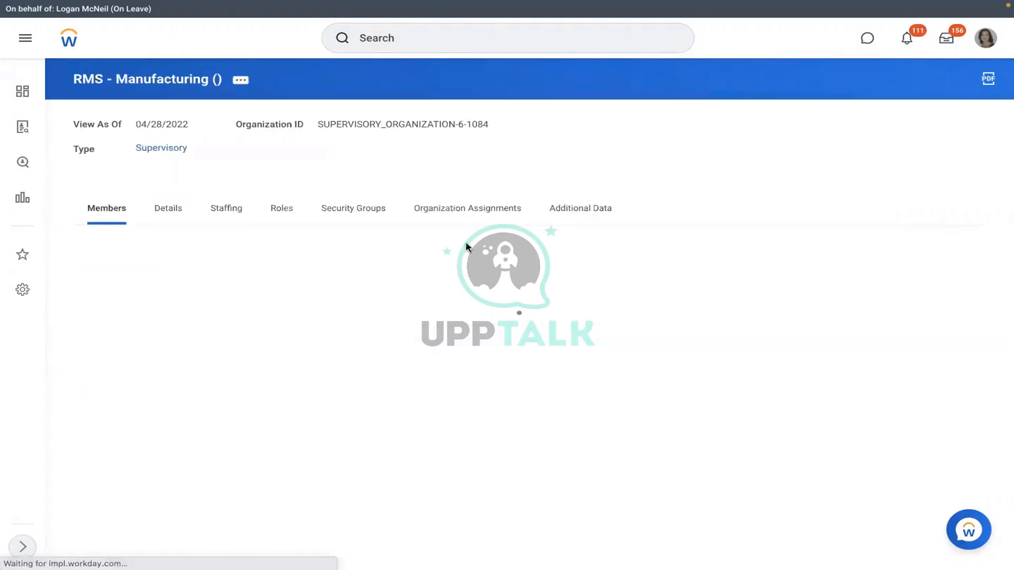
click(223, 225)
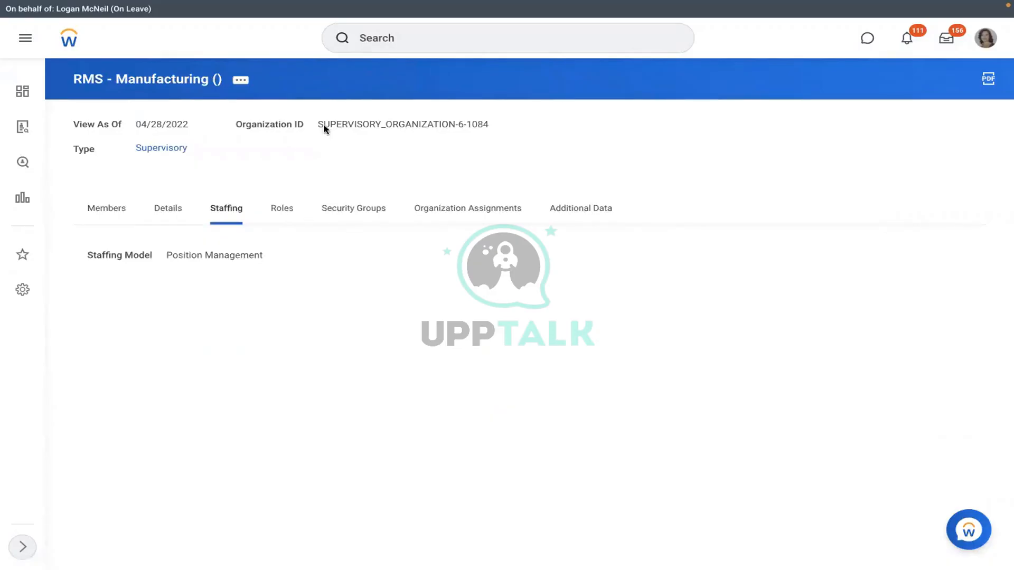
click(247, 83)
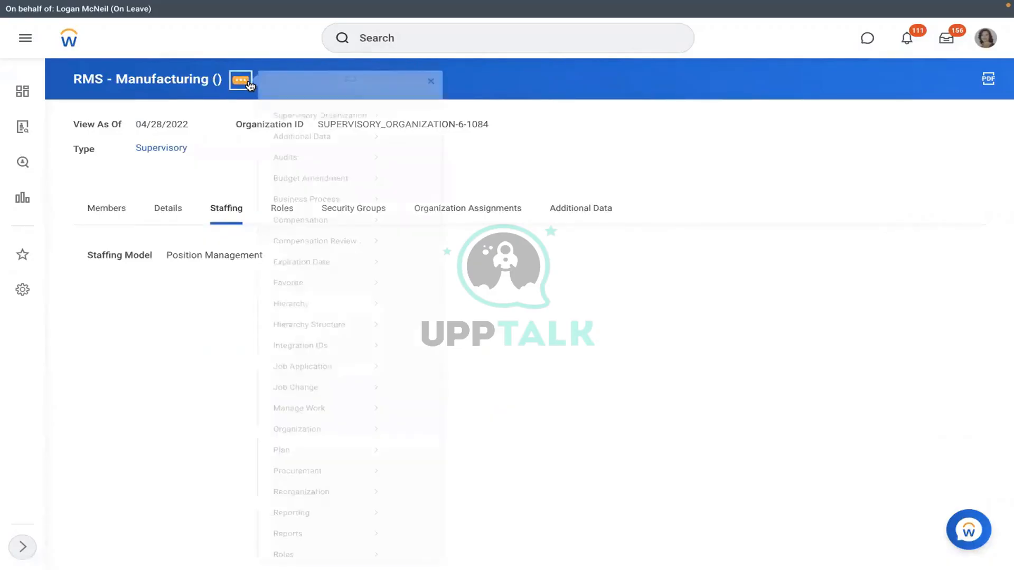
mouse_move(315, 213)
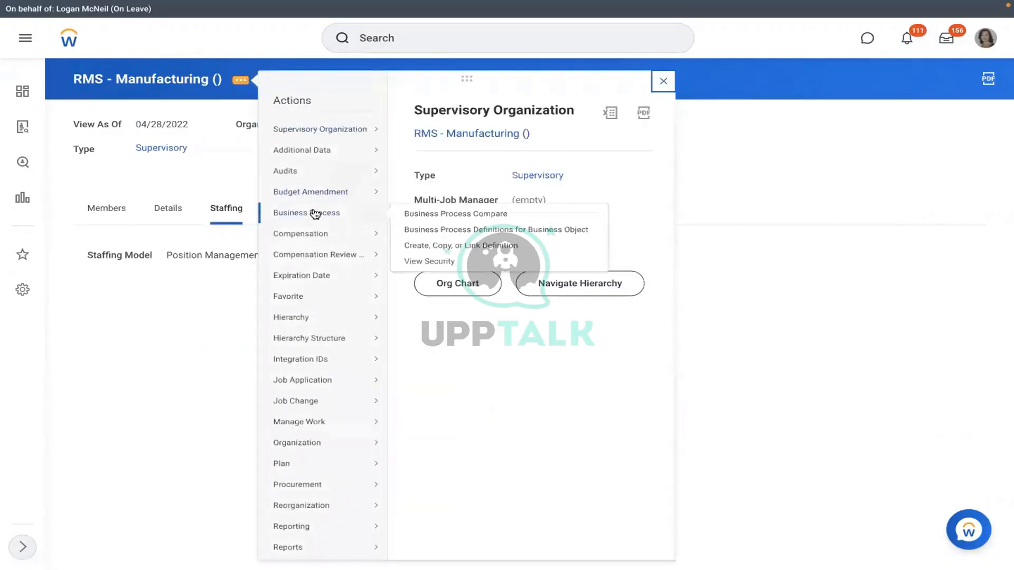
click(422, 245)
click(411, 257)
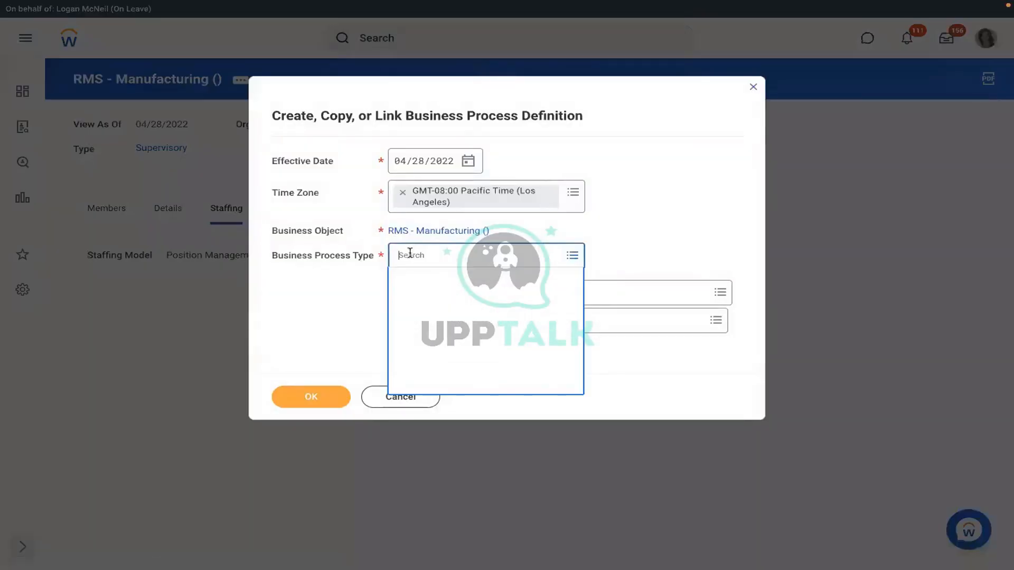
text(create)
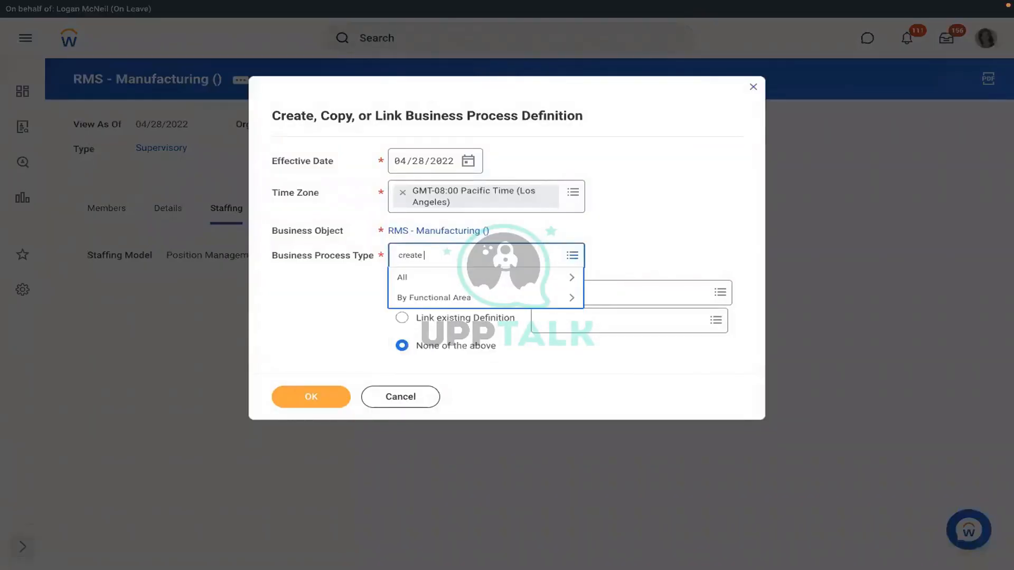
text( position)
key(Return)
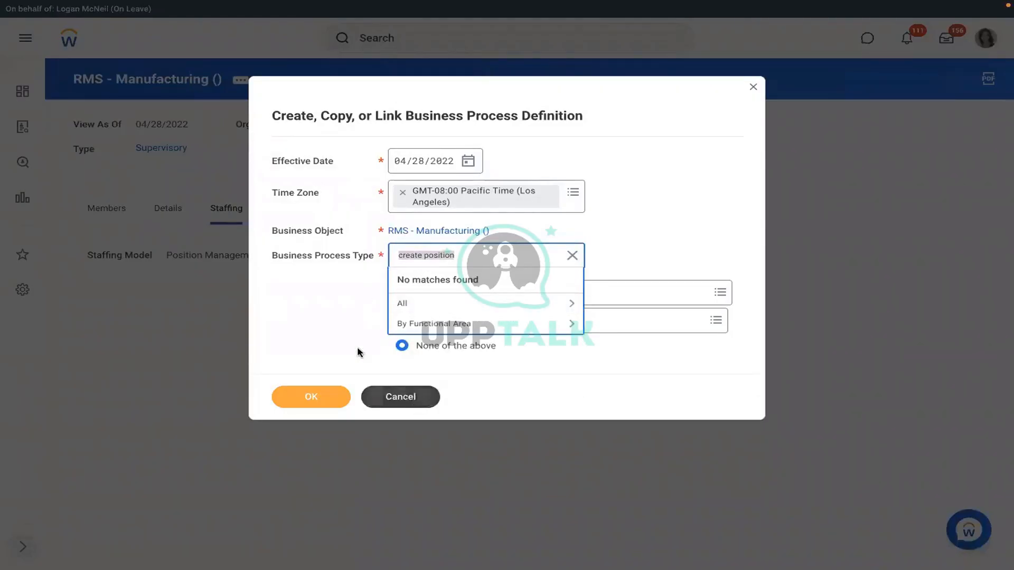
click(381, 394)
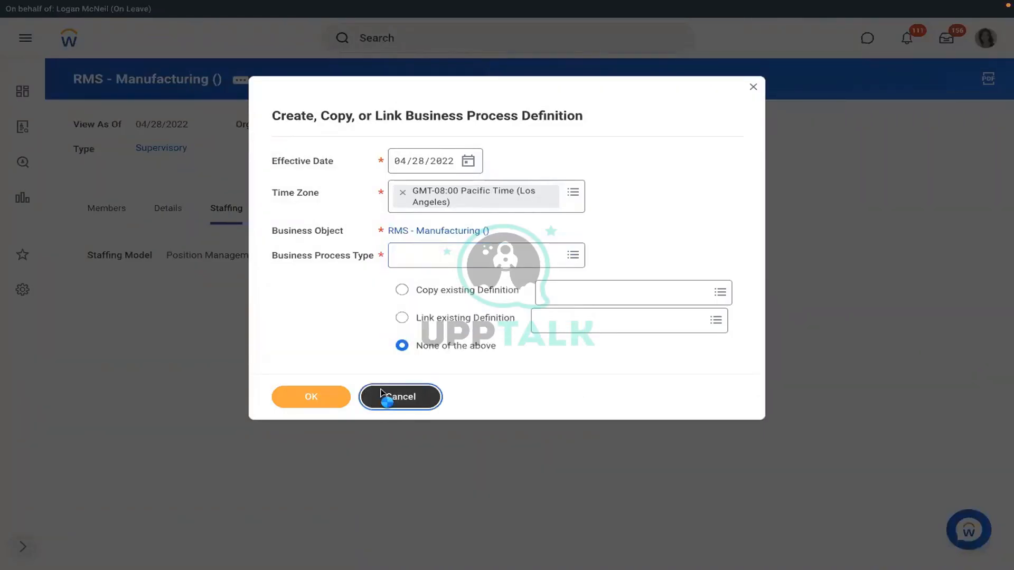
click(381, 395)
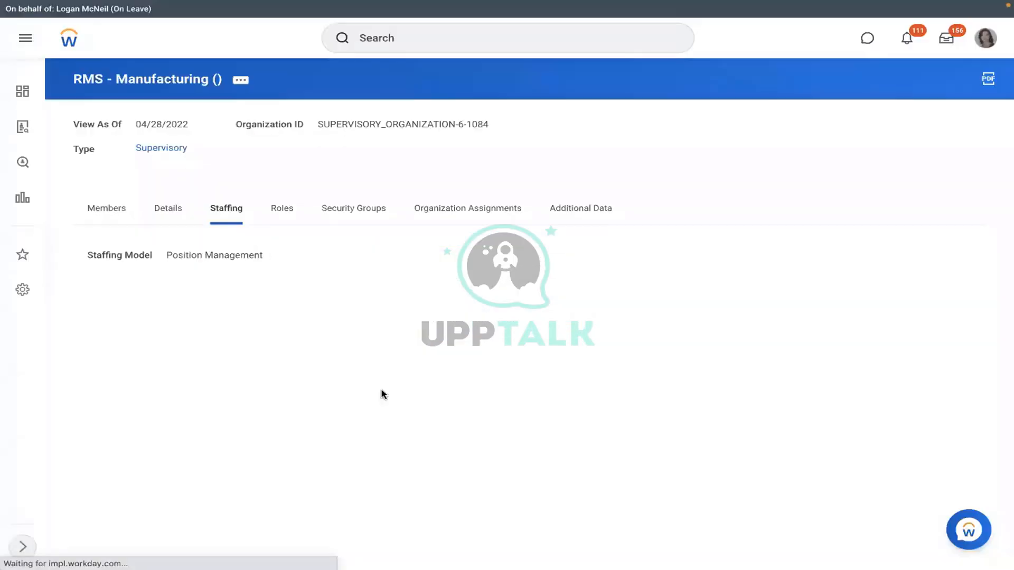
Step: Restart the definition, search 'hire', and create a Hire business process definition
click(241, 80)
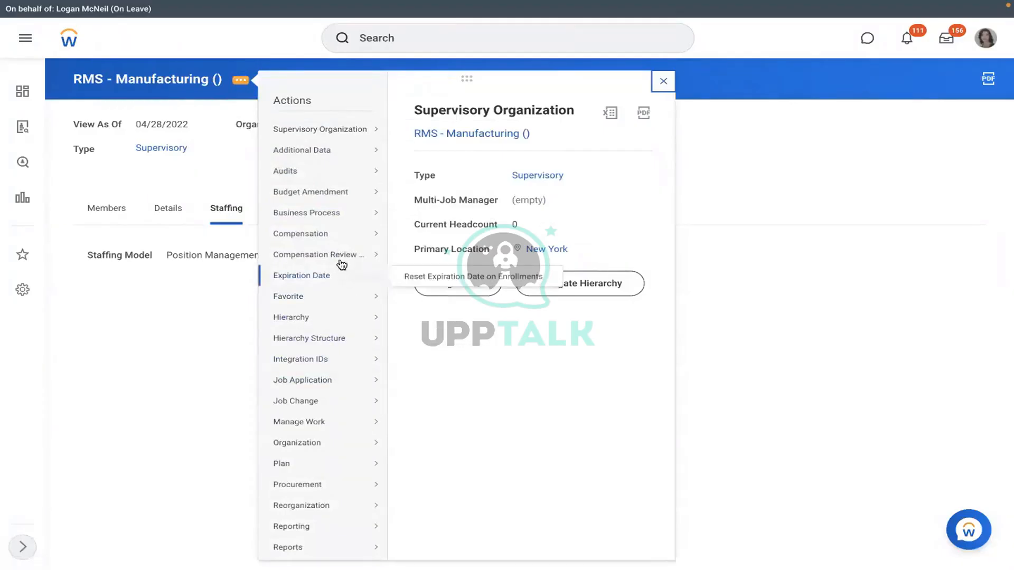
mouse_move(328, 215)
click(433, 245)
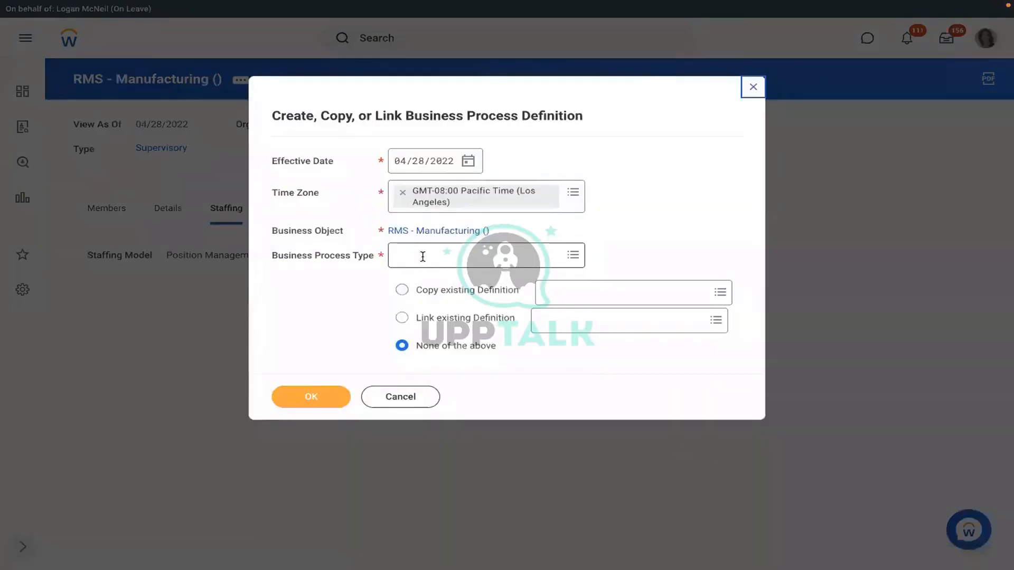
click(420, 256)
text(hi)
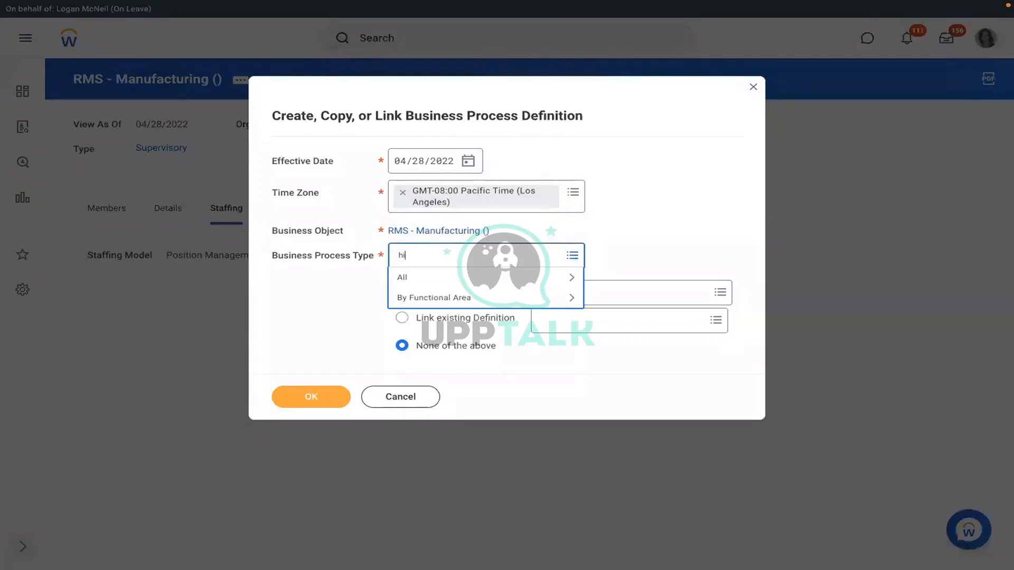
text(re)
key(Return)
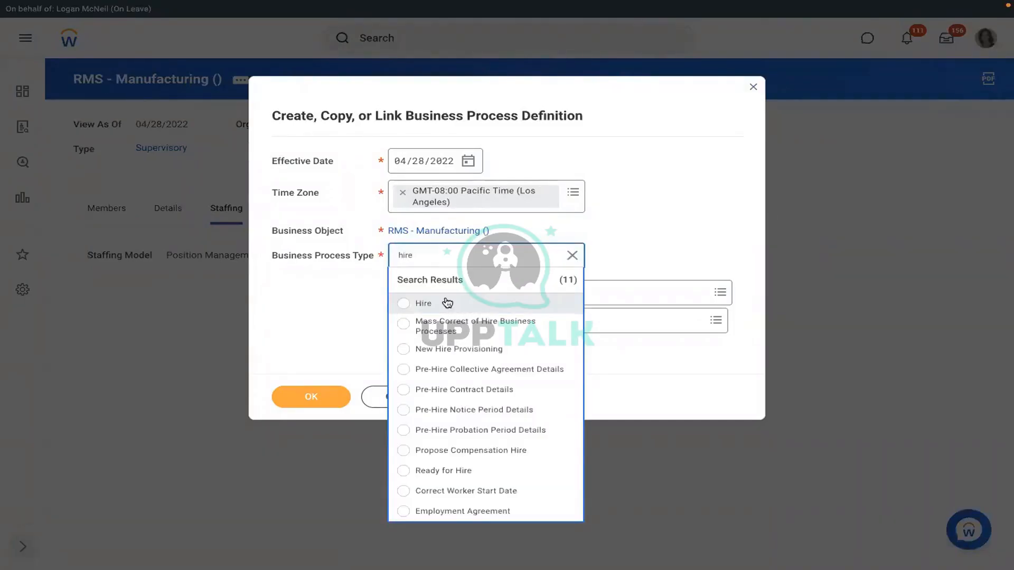
click(447, 302)
click(296, 399)
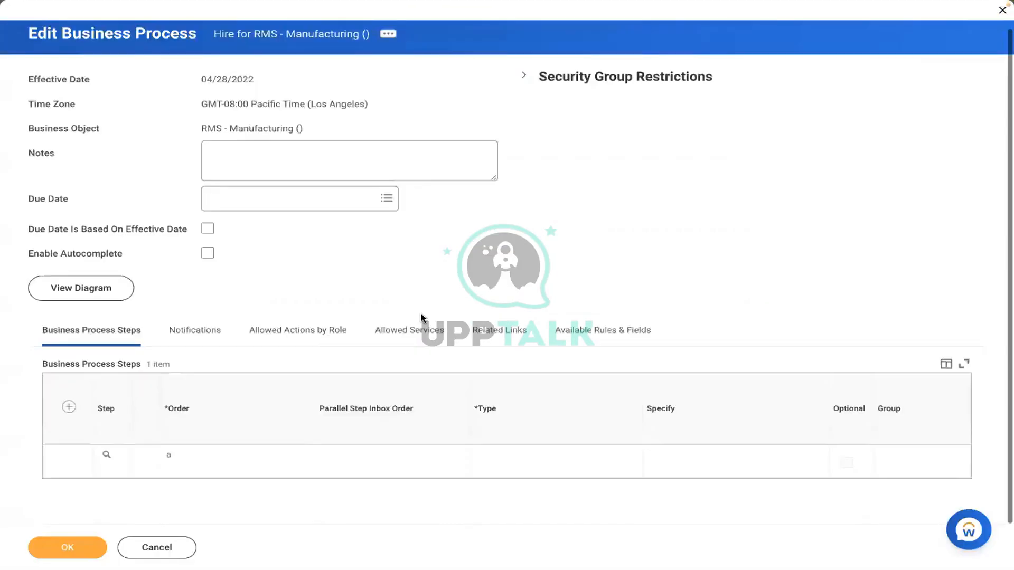
Step: Add step b to the Hire process as an Action of type Assign Pay Group
click(71, 409)
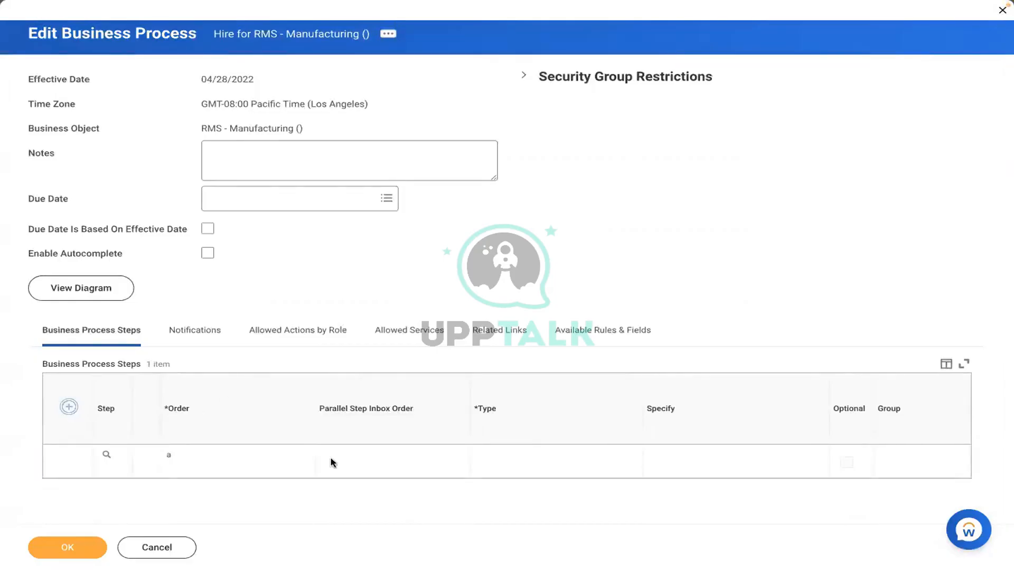
click(180, 464)
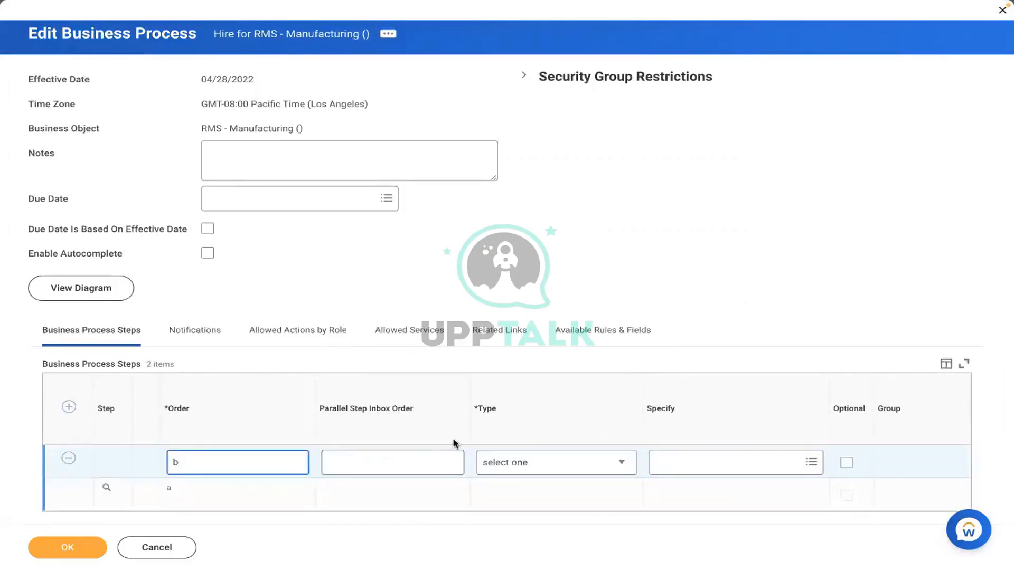
click(509, 462)
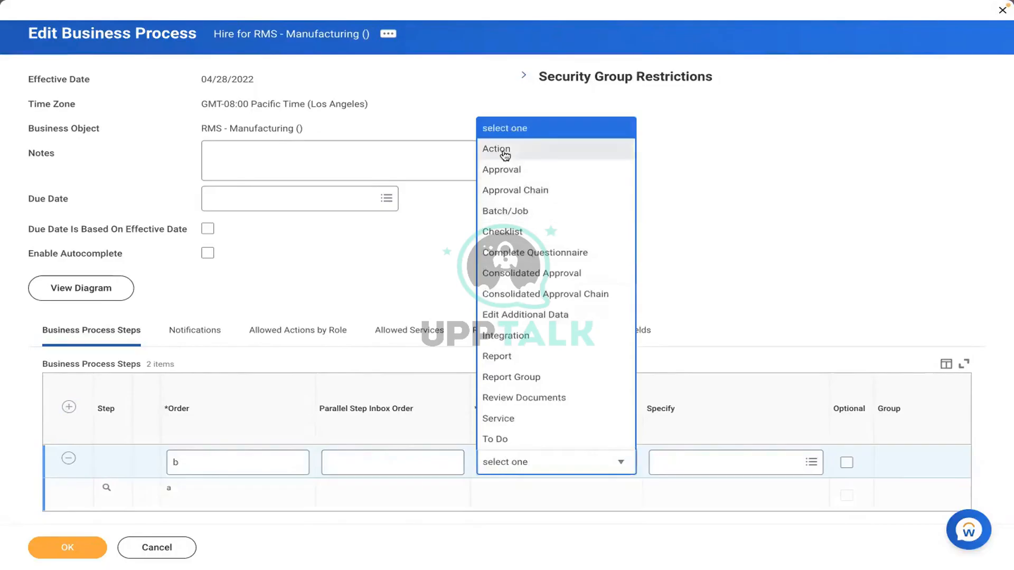
click(506, 154)
click(692, 463)
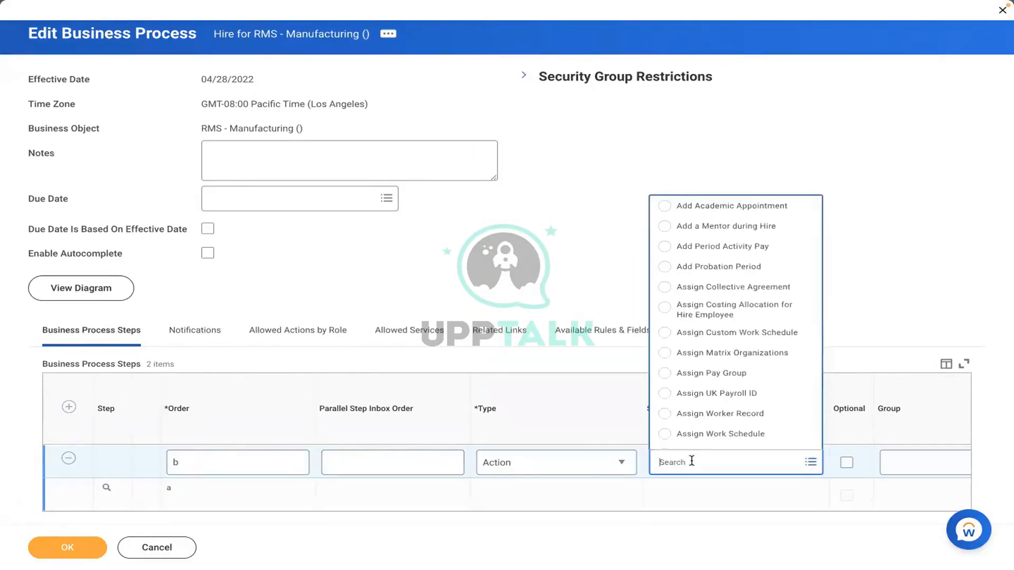
click(697, 374)
click(849, 482)
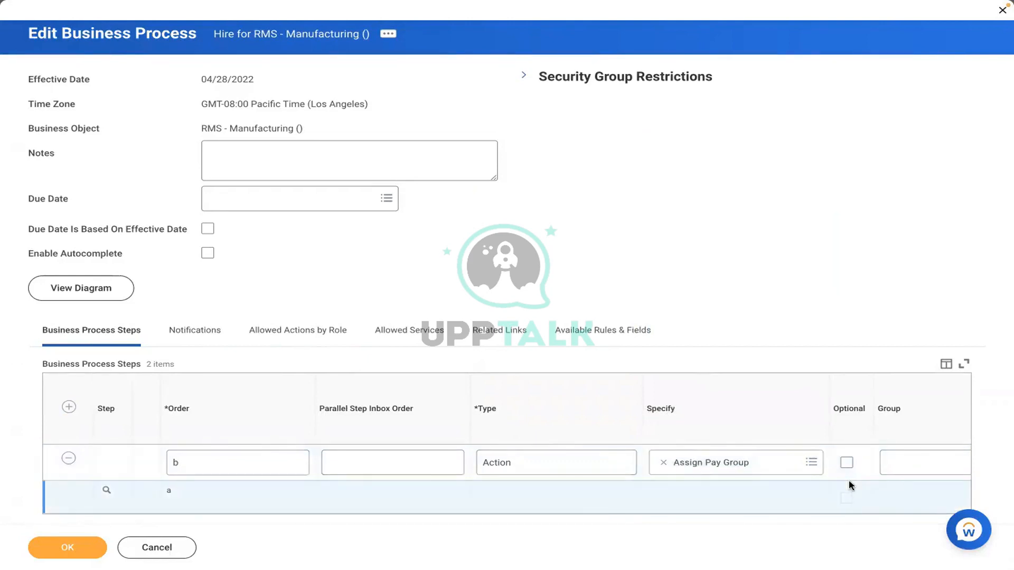
Step: Assign the Payroll Partner group to the step, review its details, and save the process
scroll(849, 481, right, 2)
scroll(849, 485, right, 1)
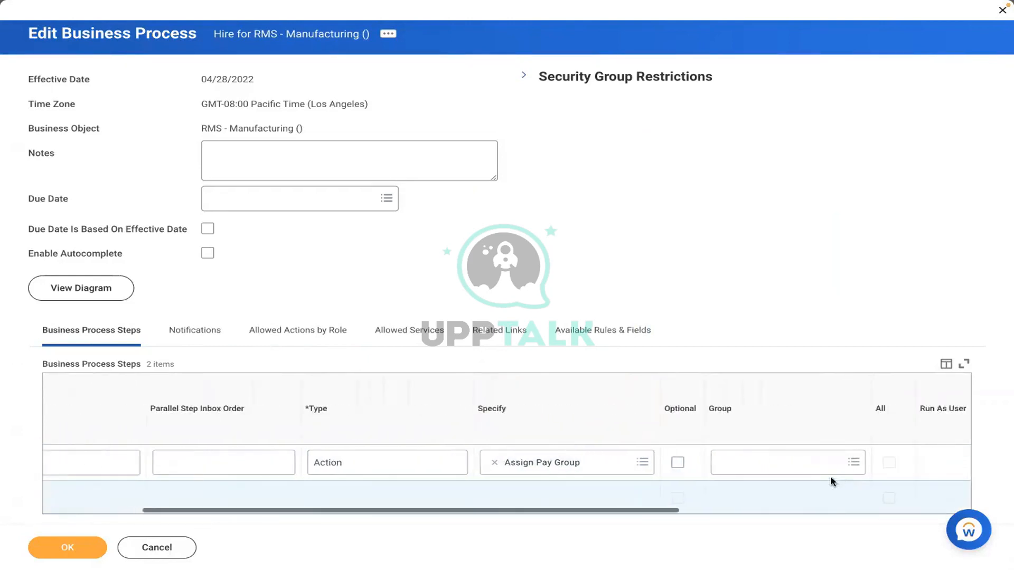
click(783, 465)
text(pay)
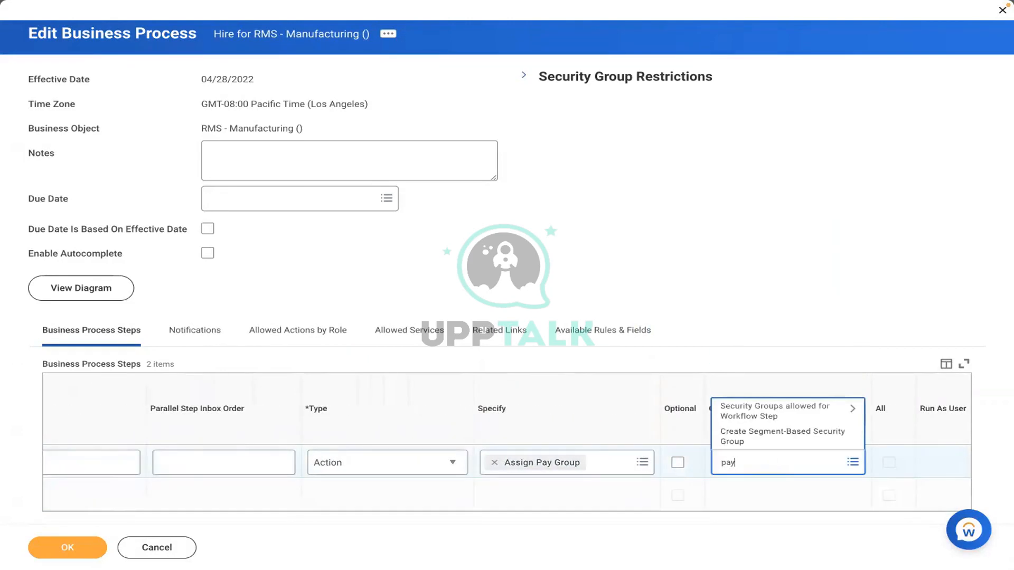
text(roll partner)
key(Return)
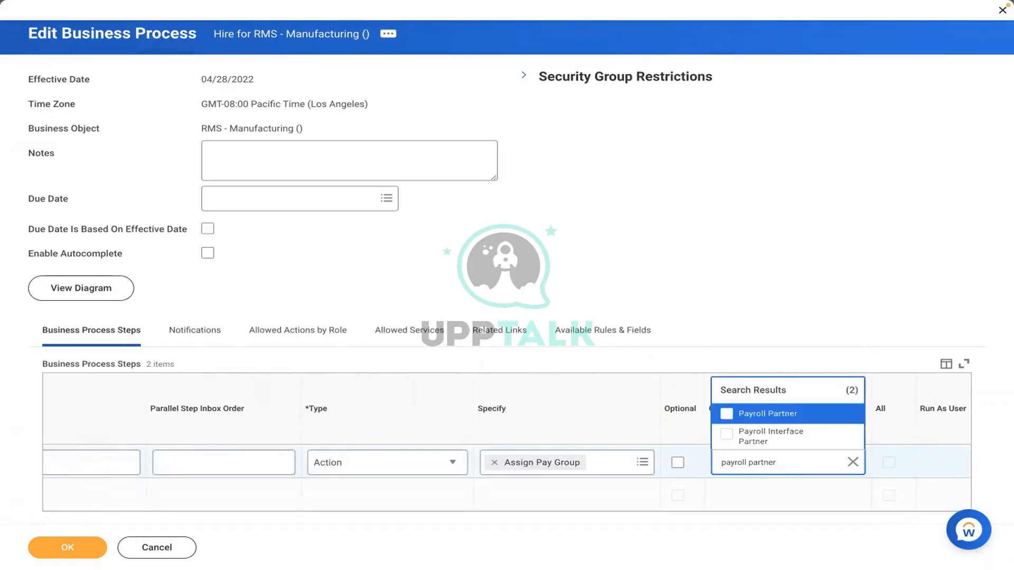
click(783, 415)
click(527, 282)
scroll(527, 283, down, 1)
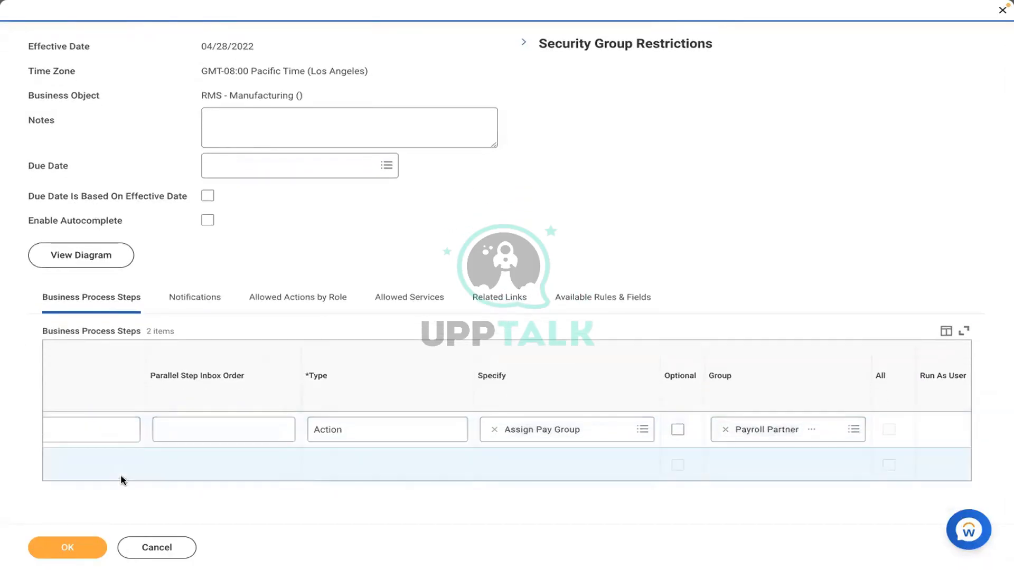
scroll(121, 474, left, 3)
scroll(121, 478, left, 2)
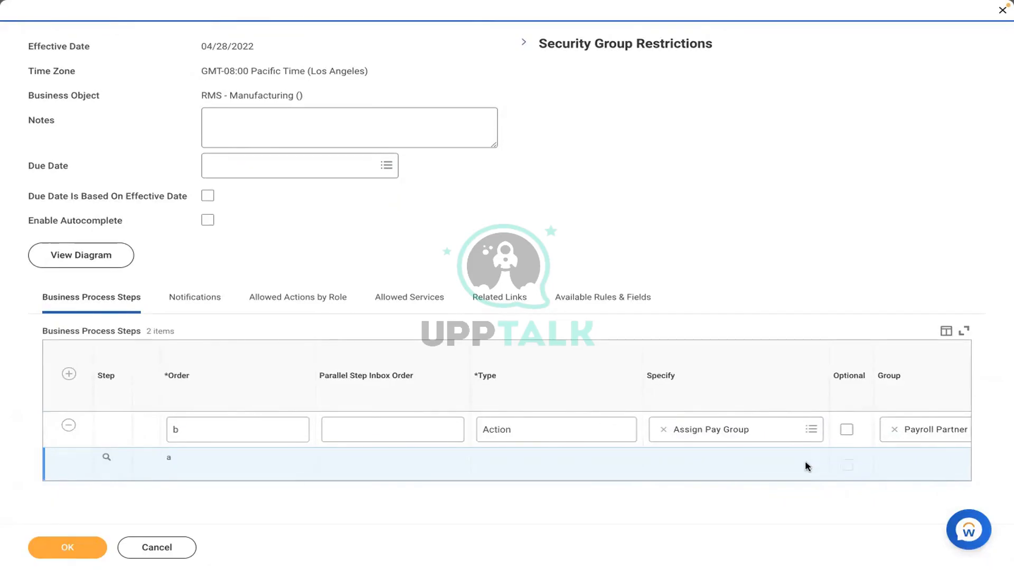
scroll(807, 466, right, 5)
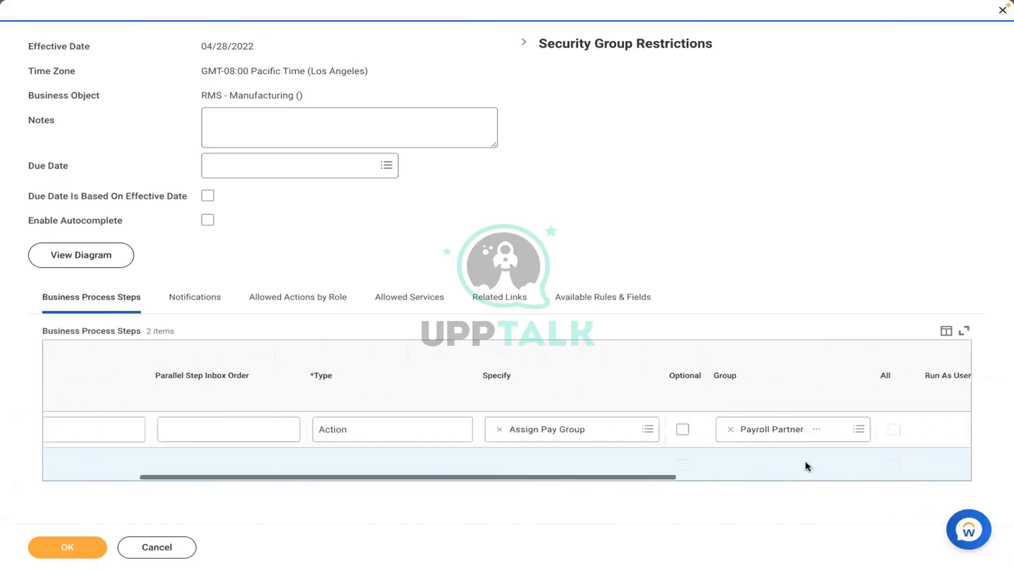
click(727, 430)
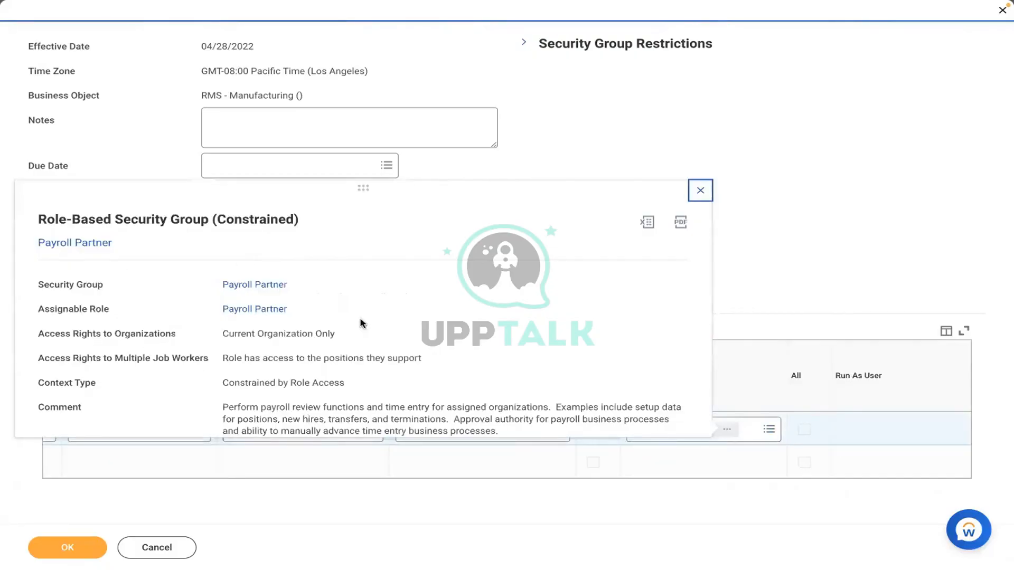
click(544, 160)
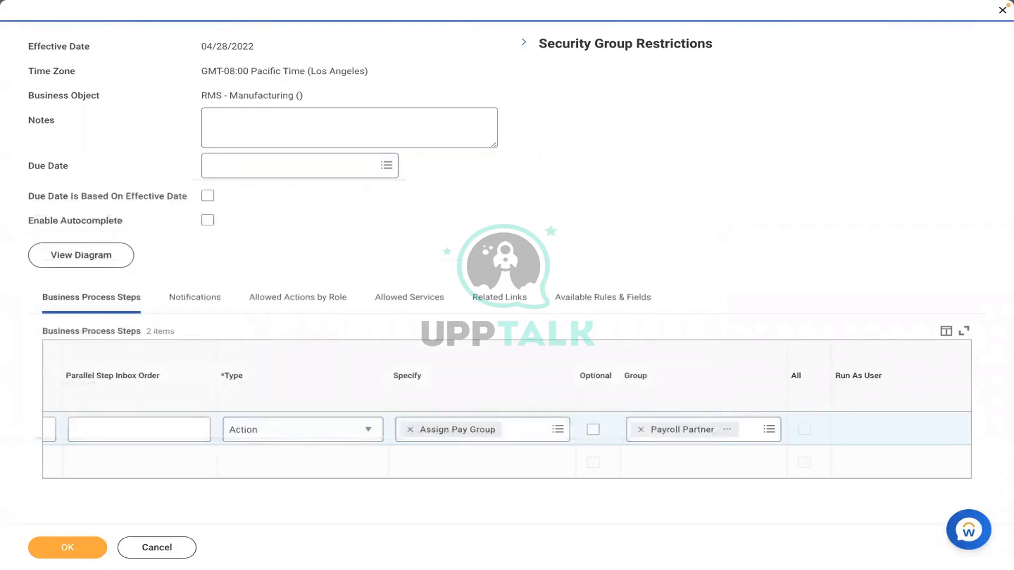
click(42, 551)
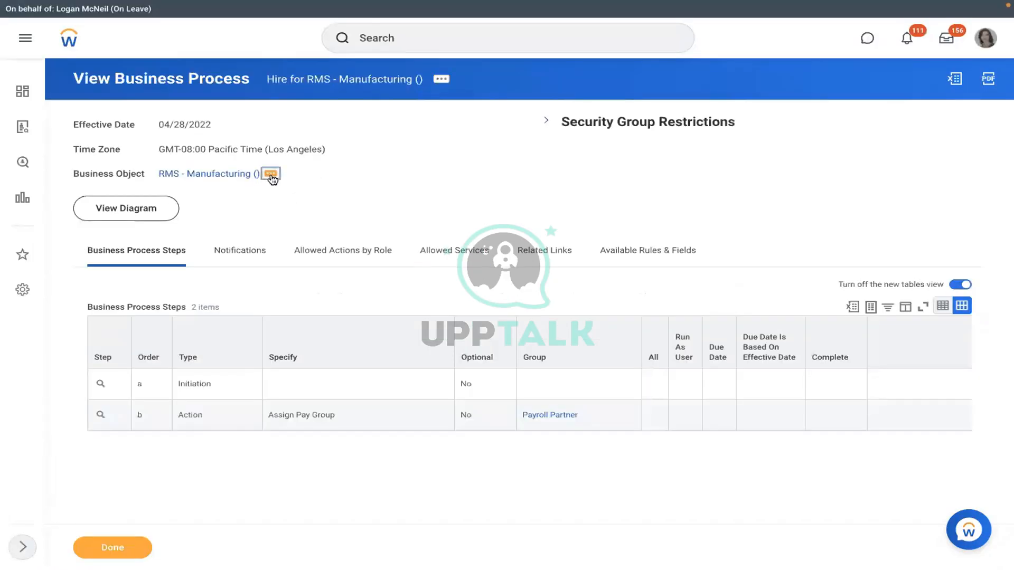
Step: Create a new business process definition on RMS - Manufacturing, choosing Assign Pay Group as the type
click(271, 174)
mouse_move(341, 305)
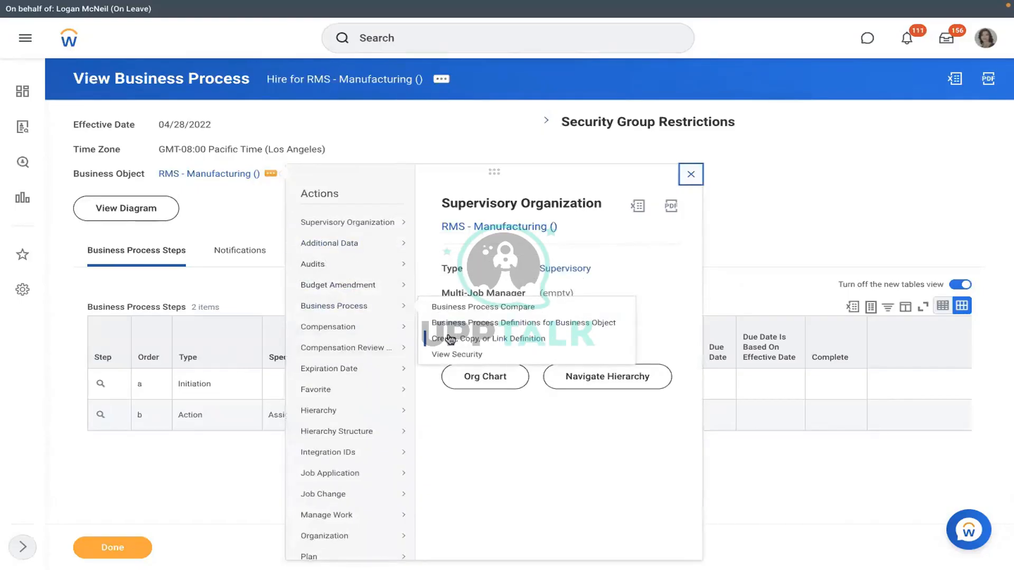
click(450, 339)
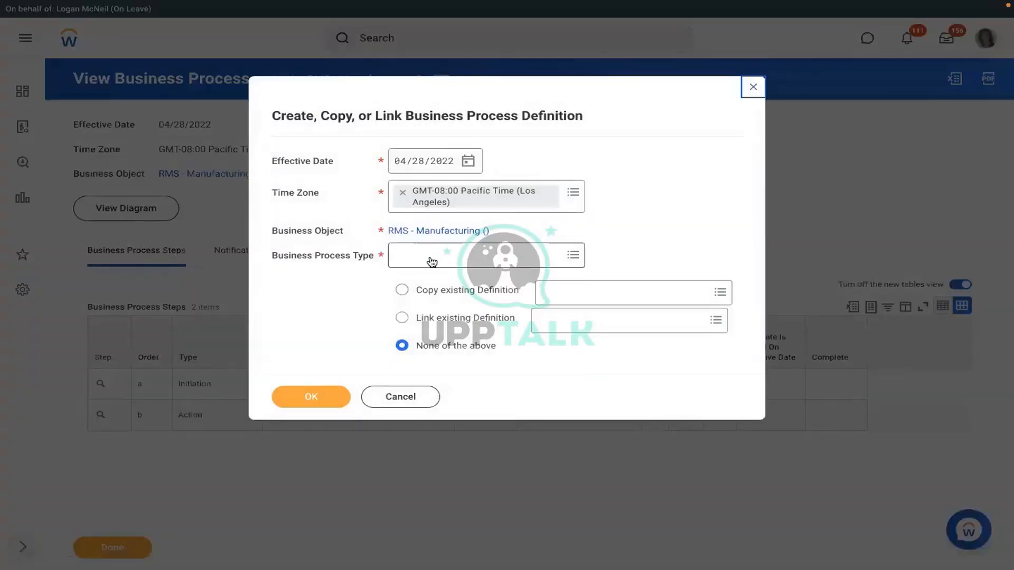
click(429, 257)
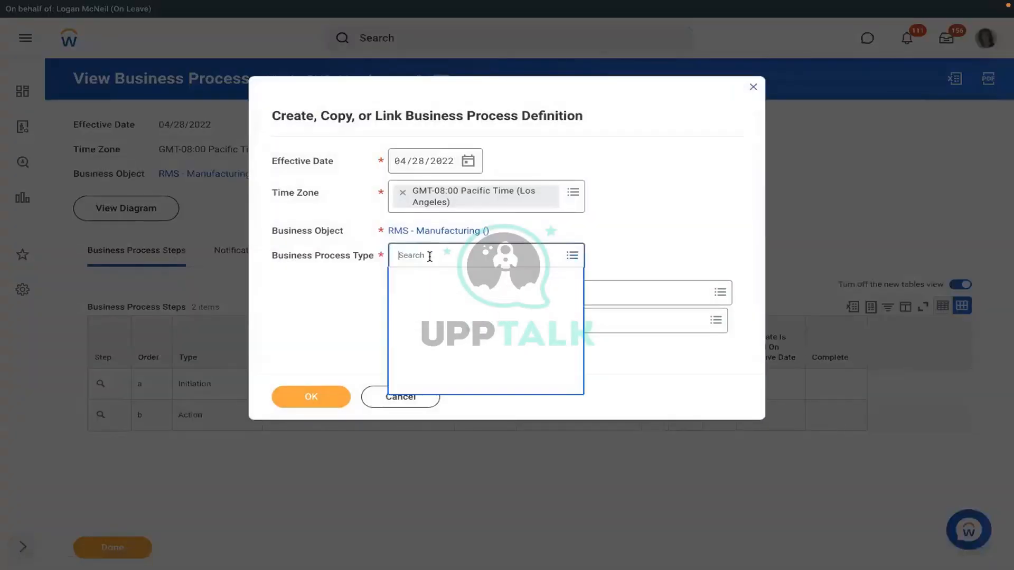
text(assign)
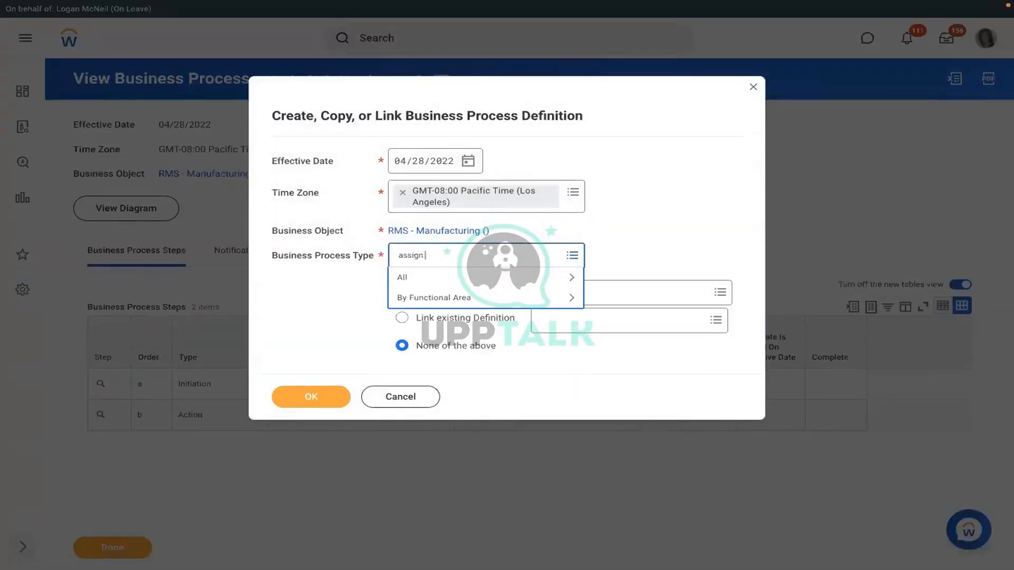
text( pay group)
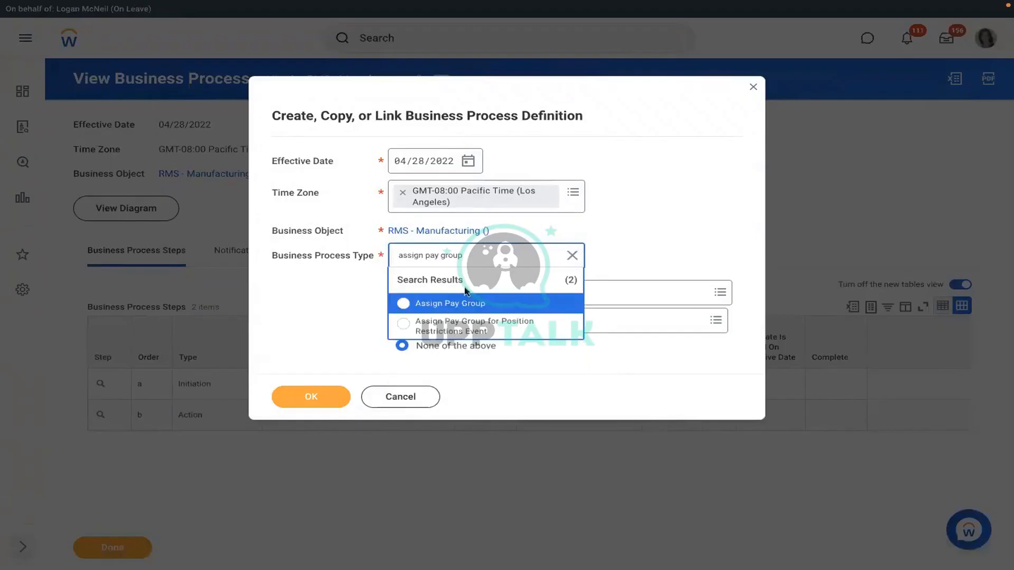
click(445, 300)
click(309, 398)
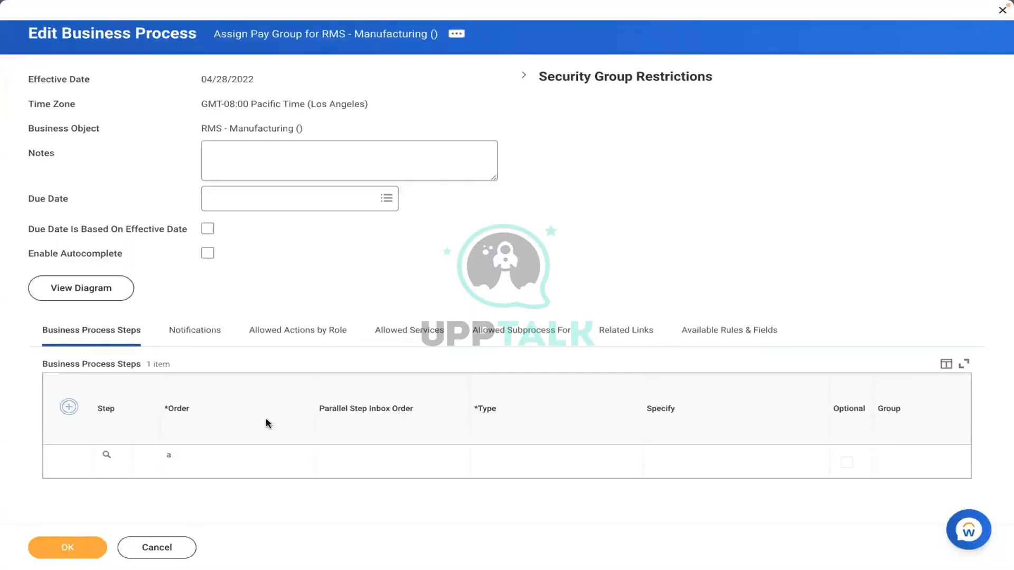
Step: Add Action step b 'Review Pay Group Assignment' for group Payroll Partner and save
click(208, 457)
text(b)
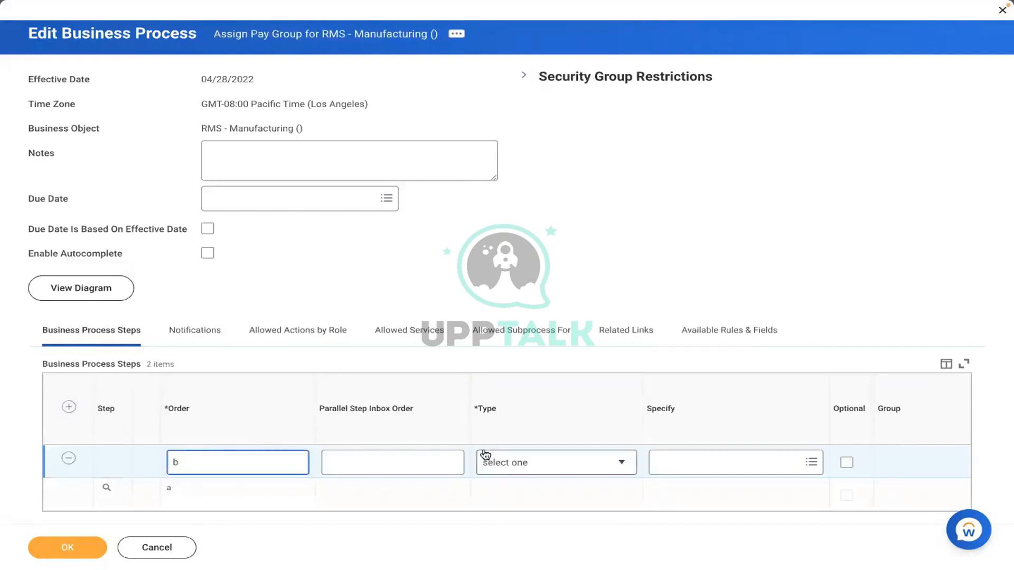
click(525, 462)
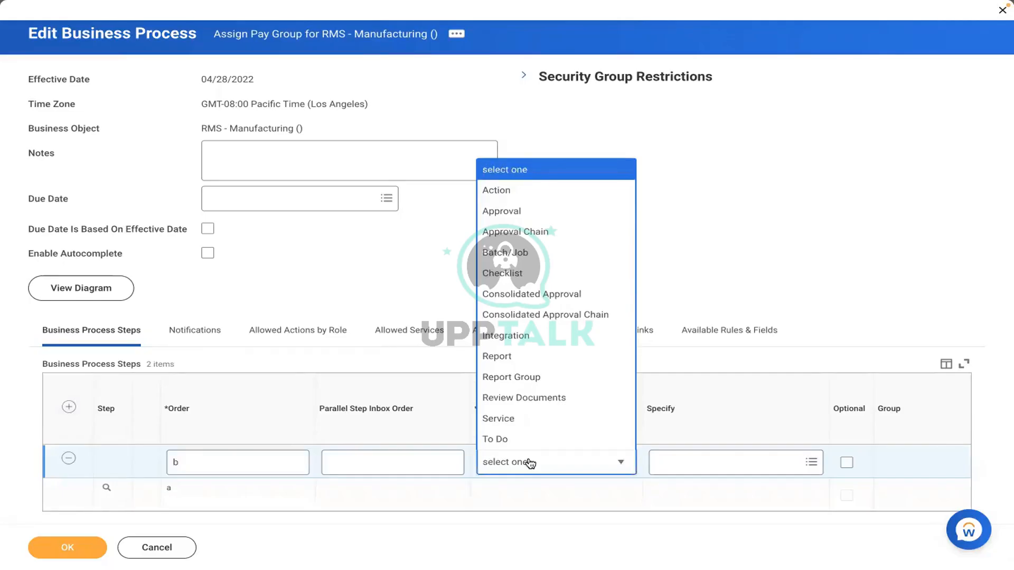
click(507, 190)
click(668, 463)
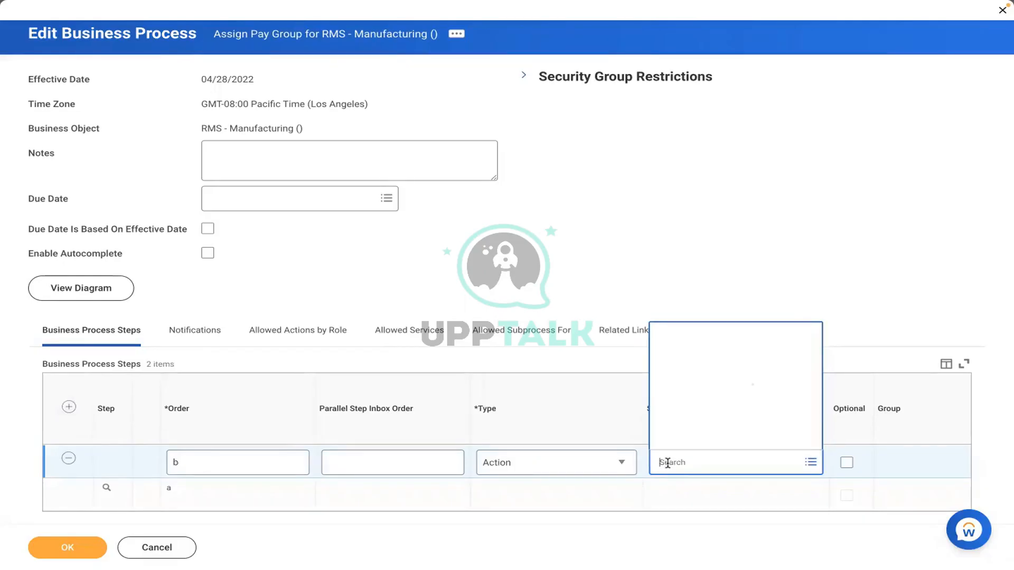
text(review)
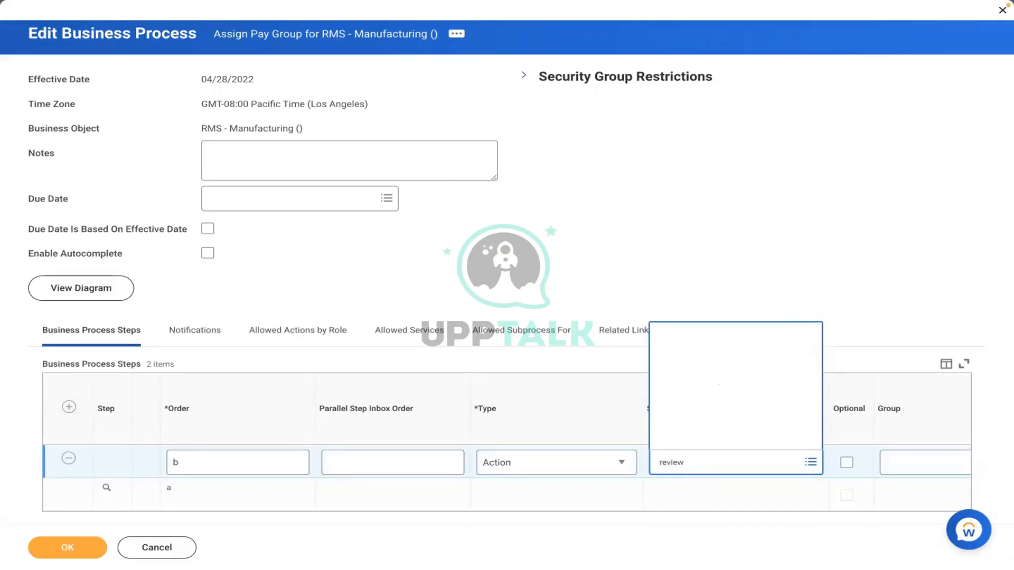
click(921, 463)
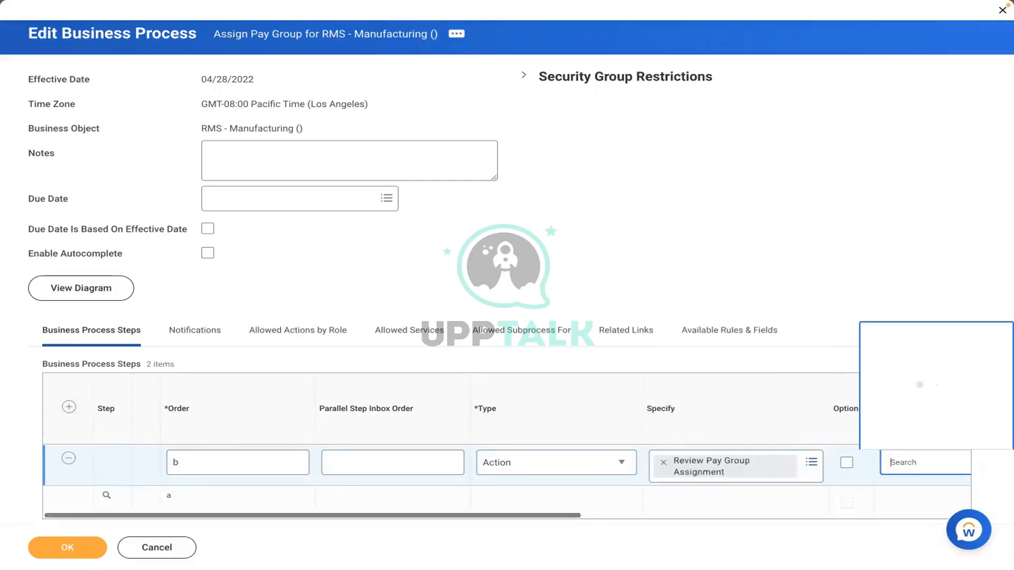
text(pa)
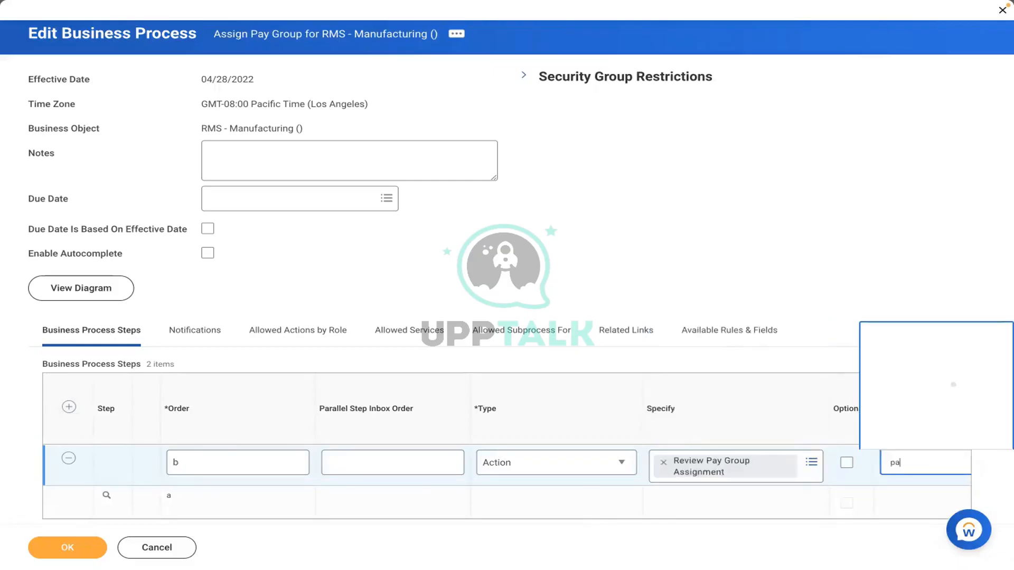
text(yroll part)
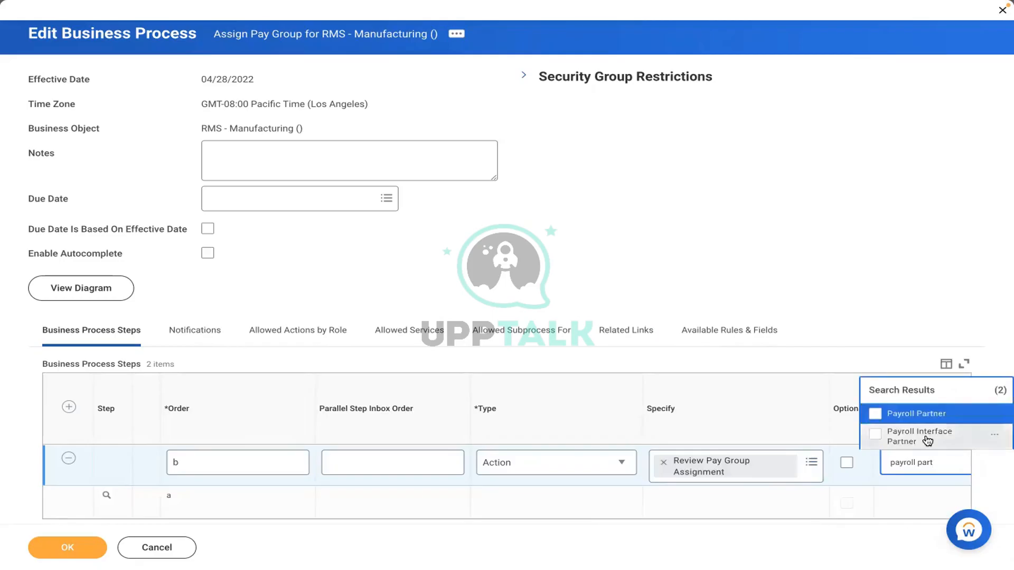
key(Return)
click(74, 548)
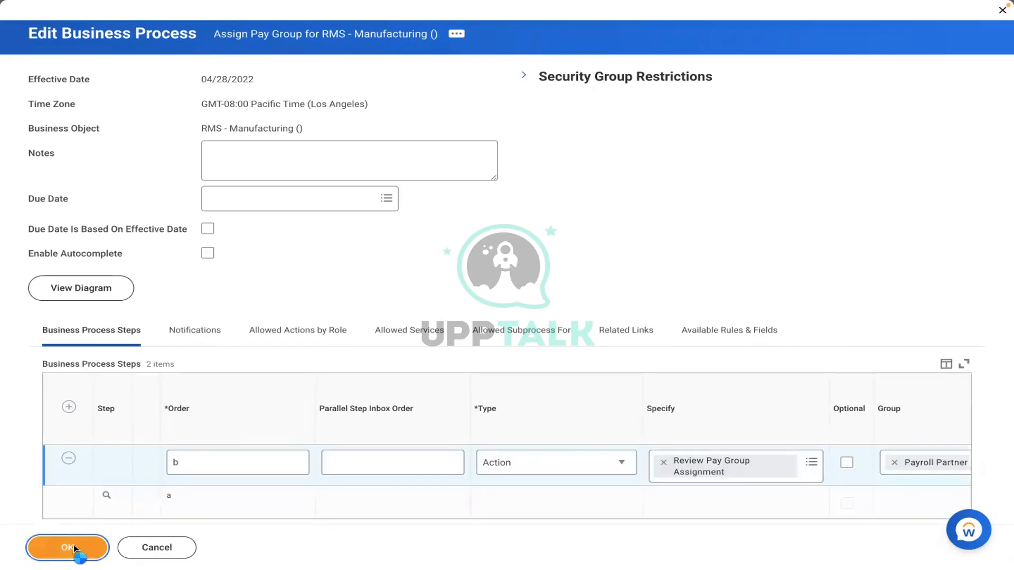
click(74, 549)
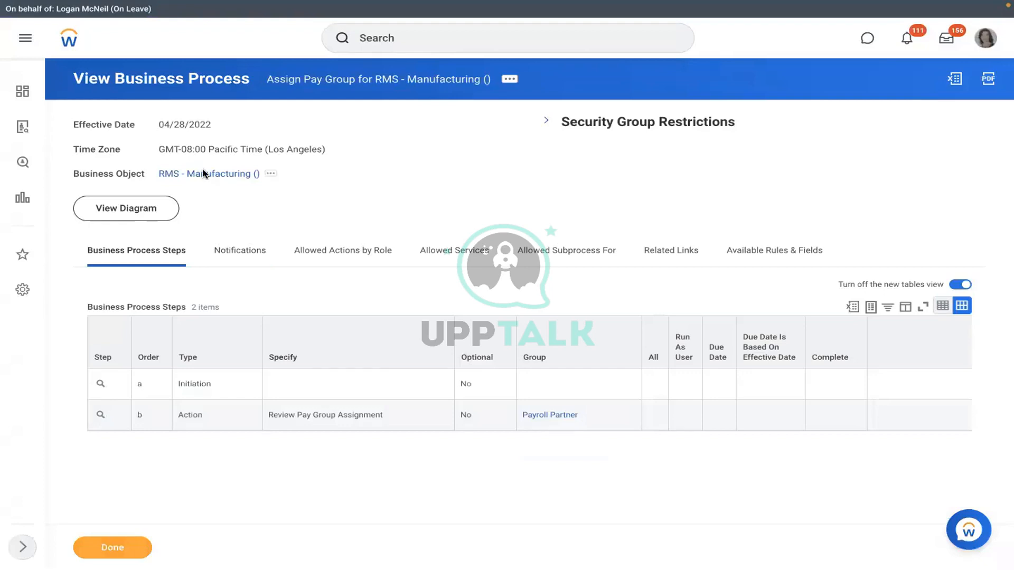
Step: Start creating a new position from the RMS - Manufacturing organization's related actions
click(204, 174)
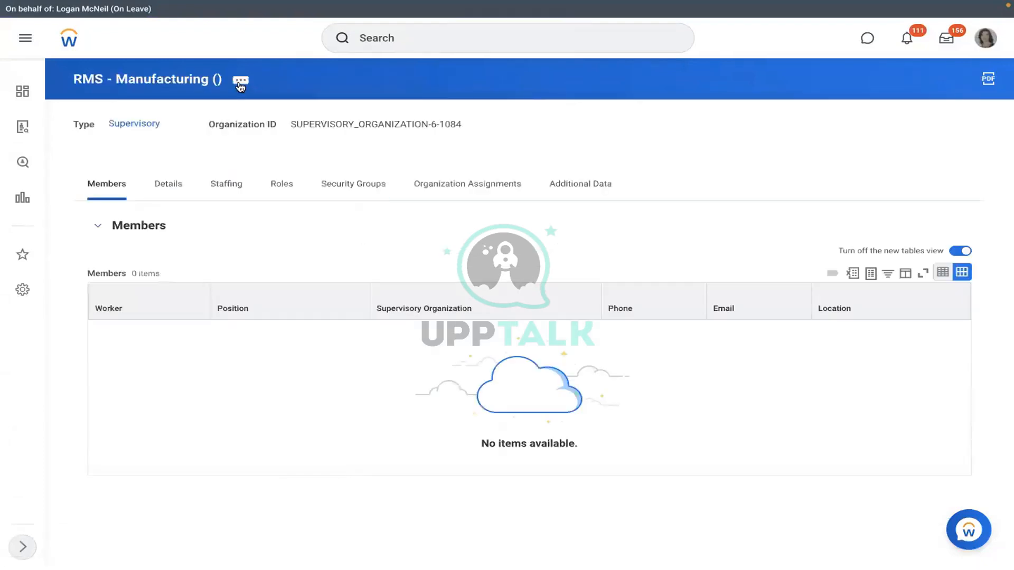
click(241, 82)
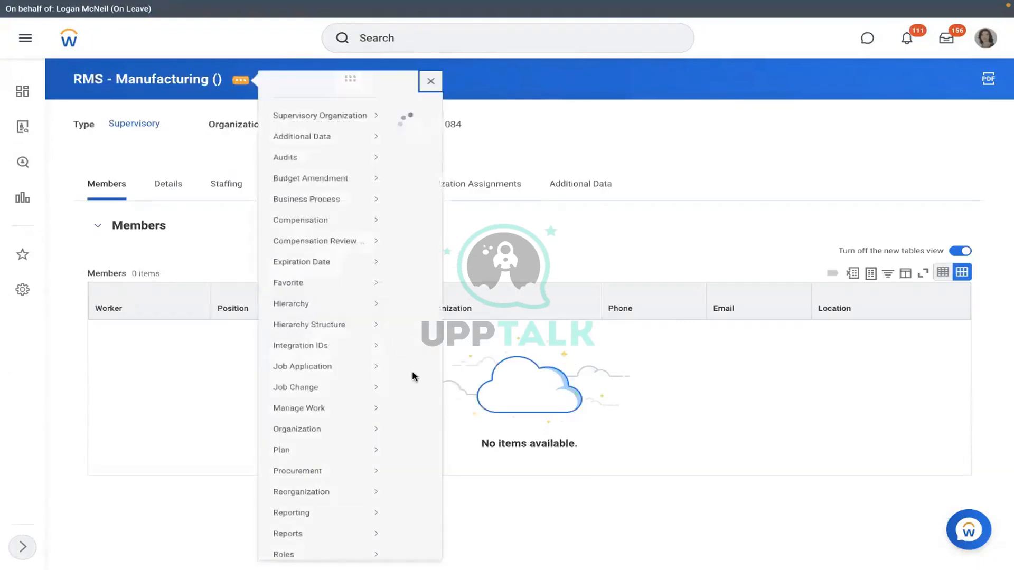
scroll(401, 447, down, 2)
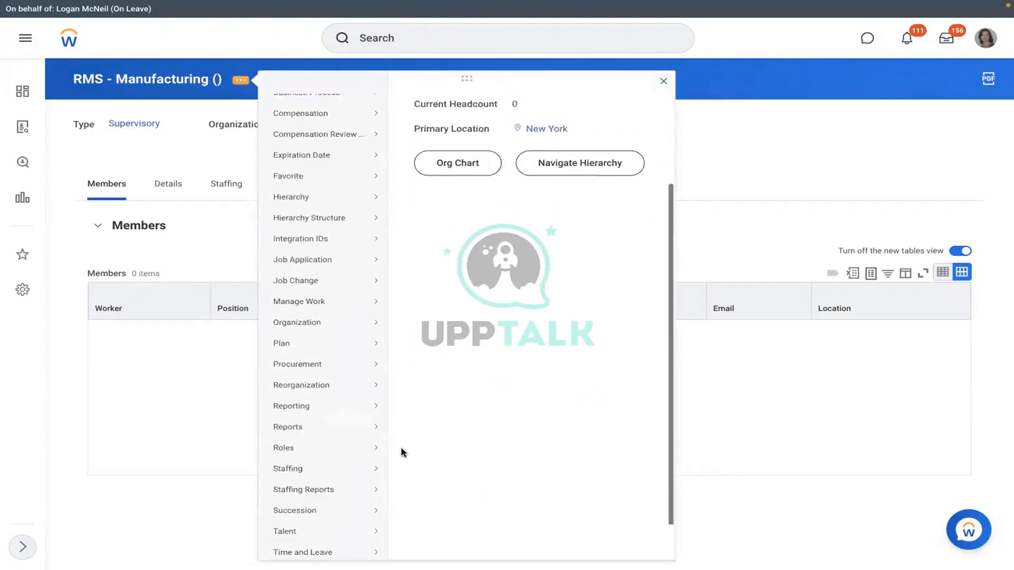
scroll(401, 452, down, 1)
mouse_move(323, 426)
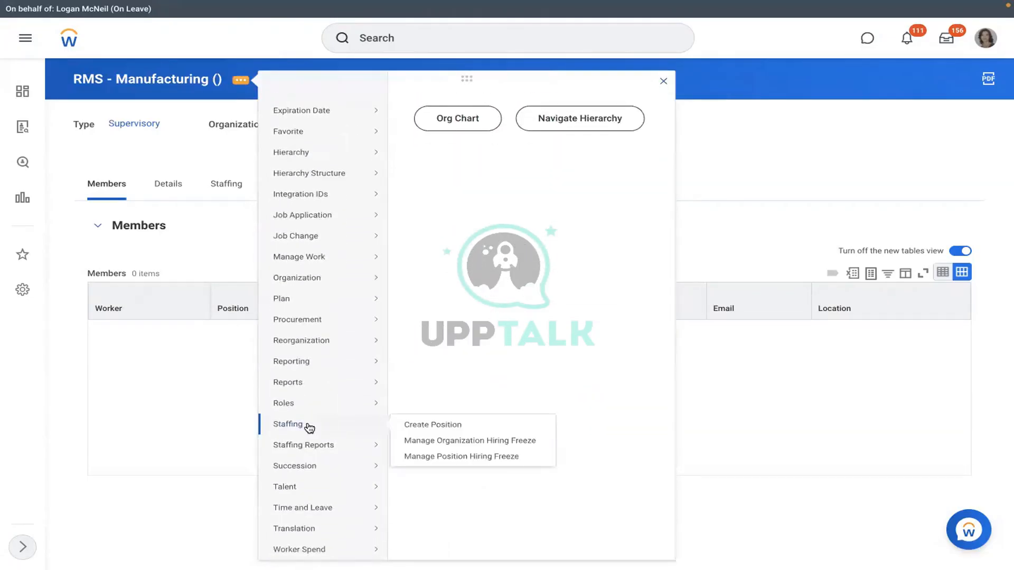
click(425, 425)
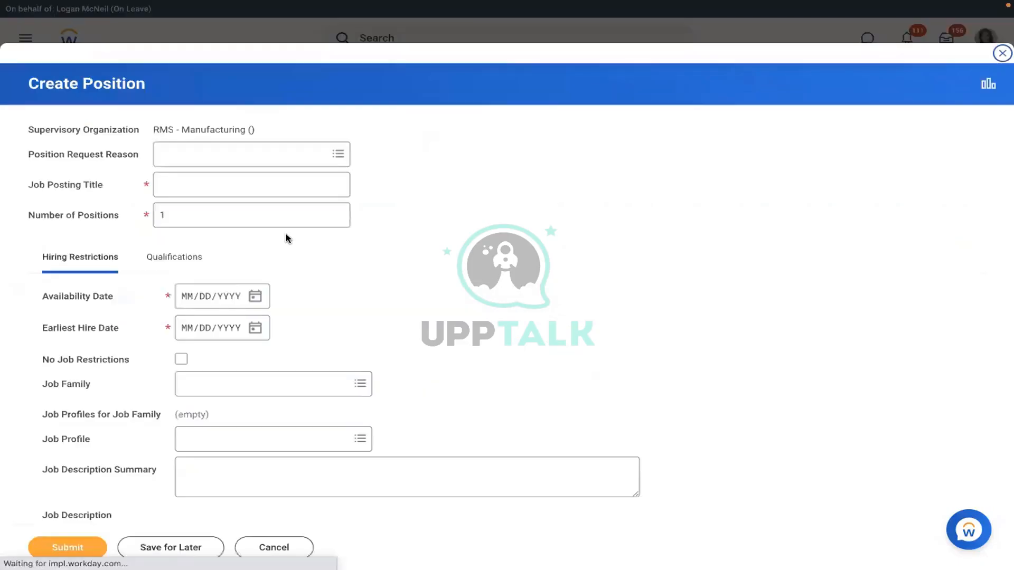
Step: Set 3 positions, title 'Executive Manager IT', availability and earliest hire dates 01/01/2022
click(235, 225)
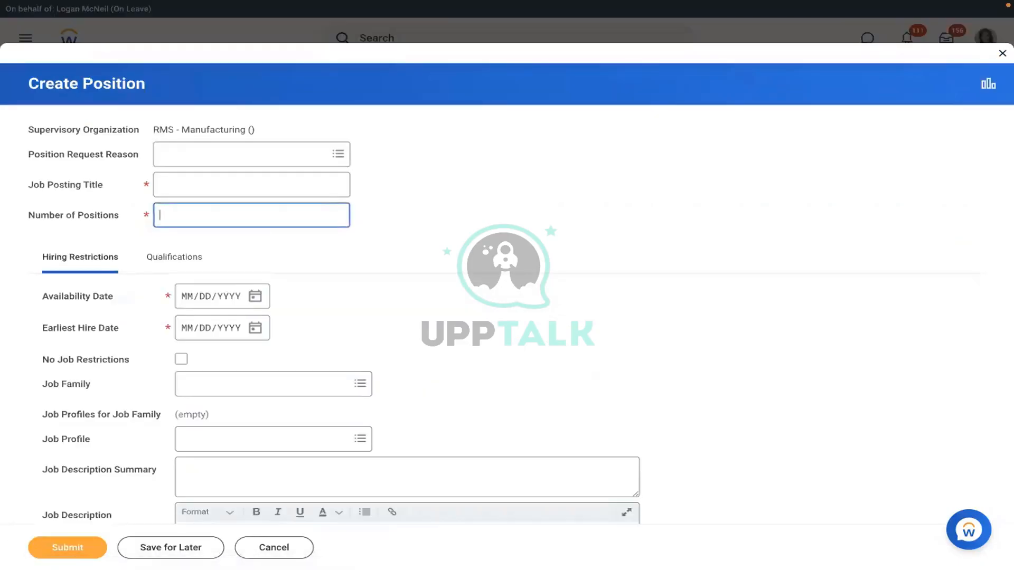
text(3)
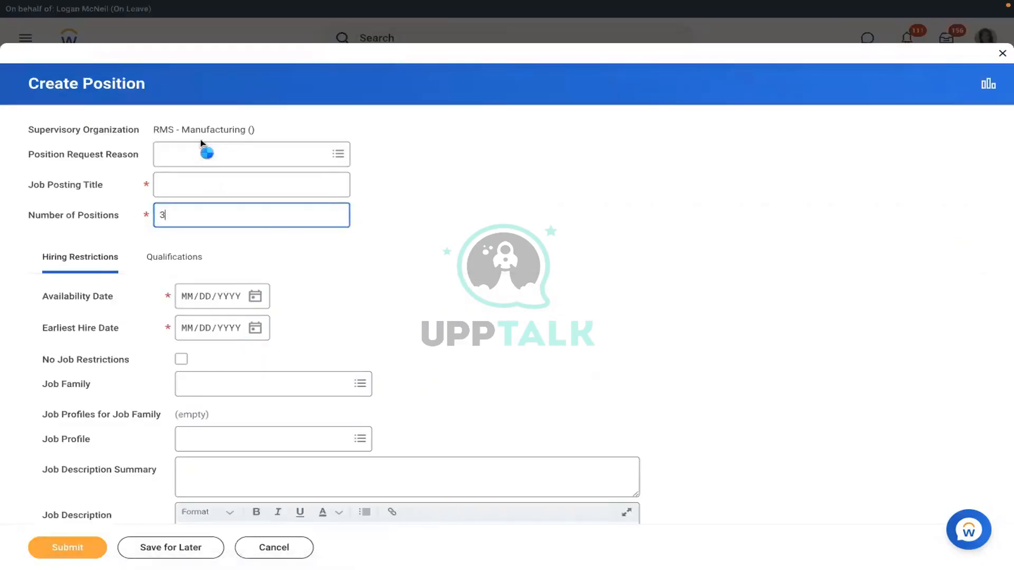
click(182, 193)
text(Ex)
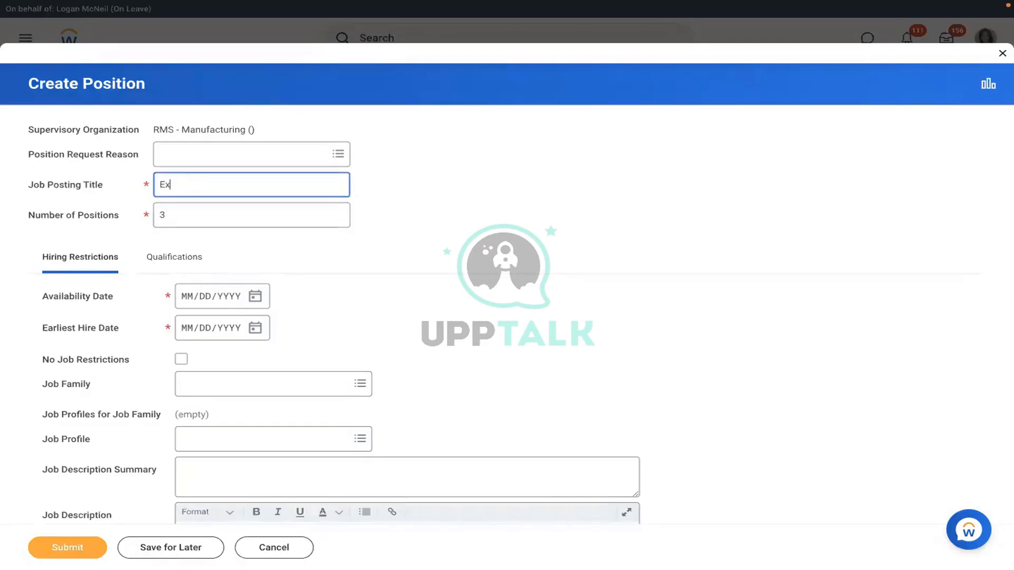
text(ecutive Manage)
key(BackSpace)
key(BackSpace)
key(BackSpace)
text(Executive Manager IT)
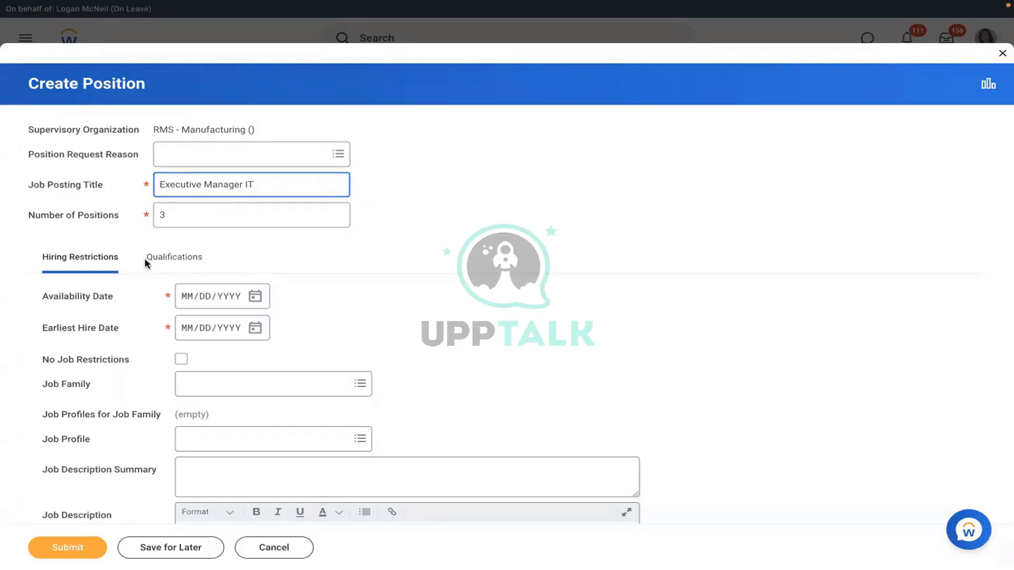
click(186, 302)
text(01/)
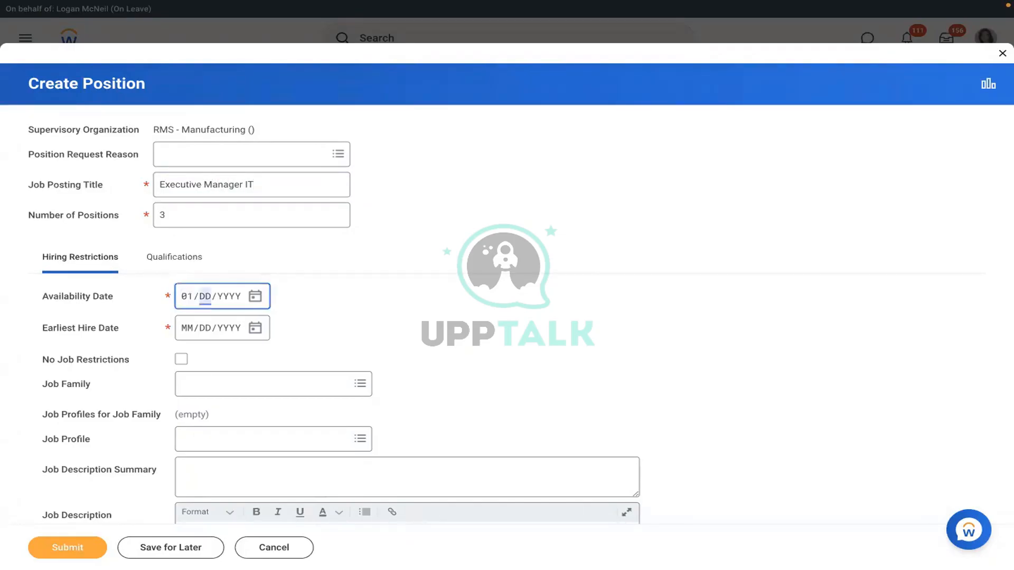
text(01/2022)
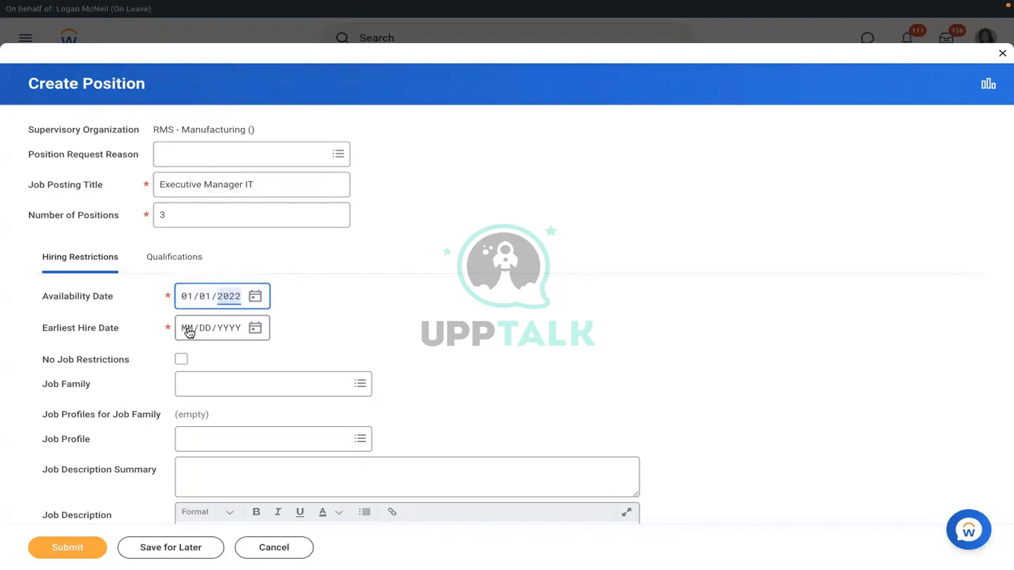
click(189, 331)
text(01/01/2022)
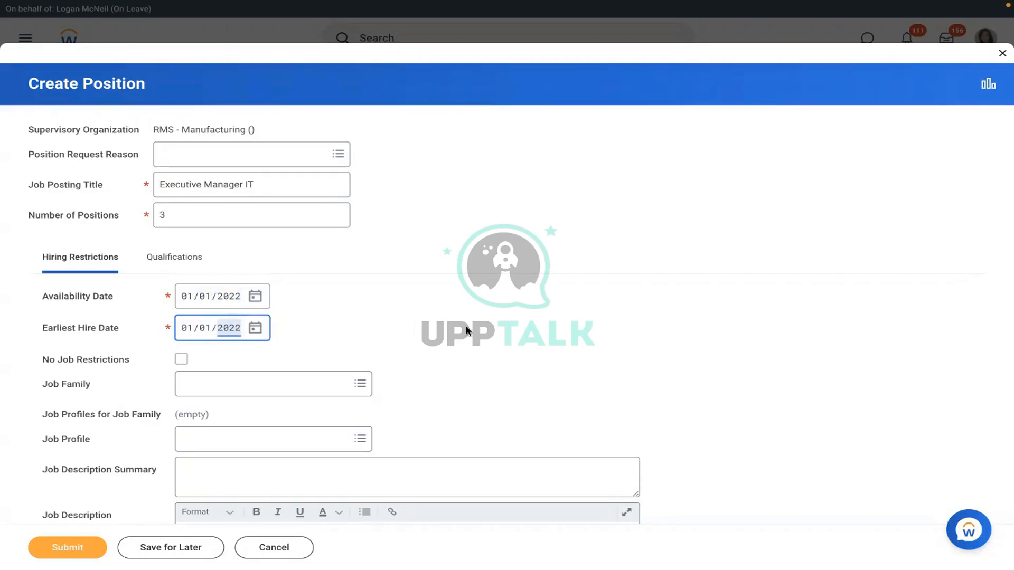
click(466, 331)
Step: Set location New York, Full time, worker type Employee, and sub-type Regular
scroll(466, 331, down, 2)
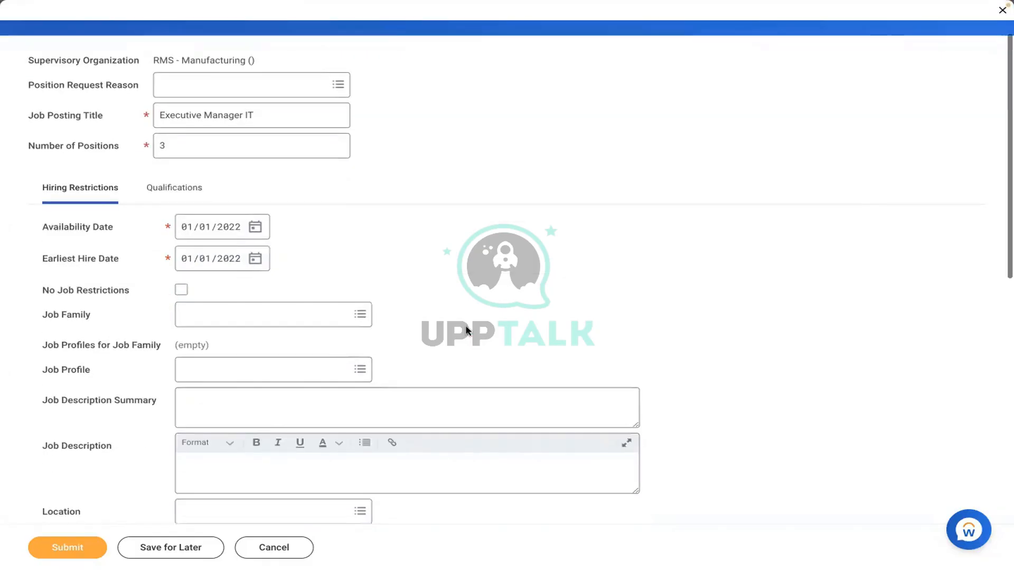
scroll(466, 331, down, 5)
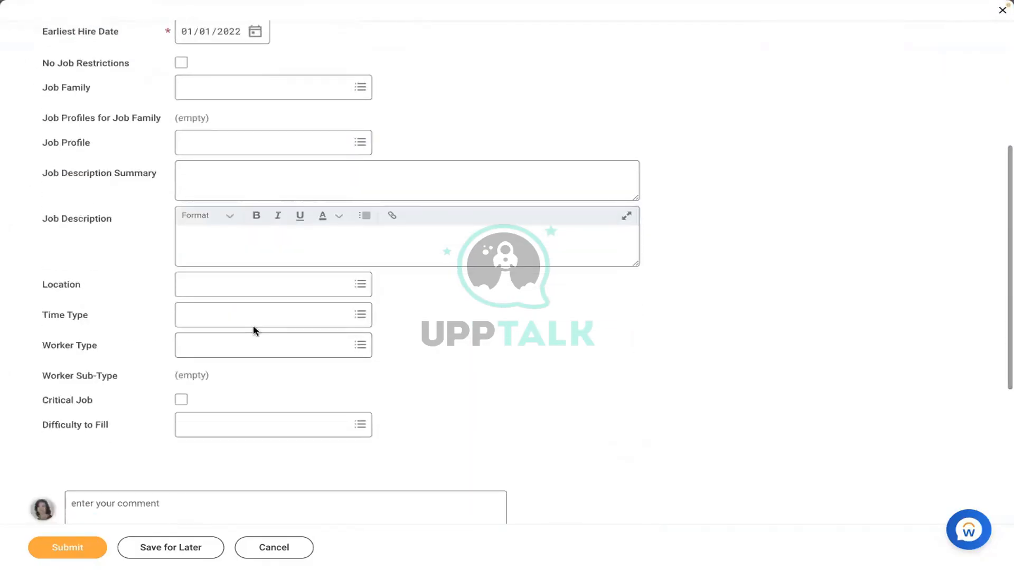
click(252, 285)
text(new )
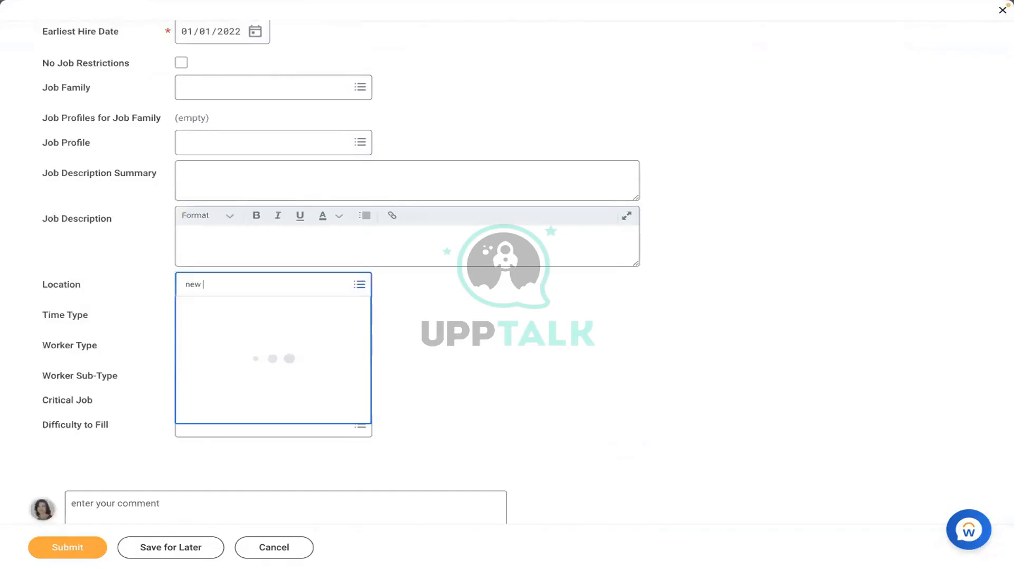
text(york)
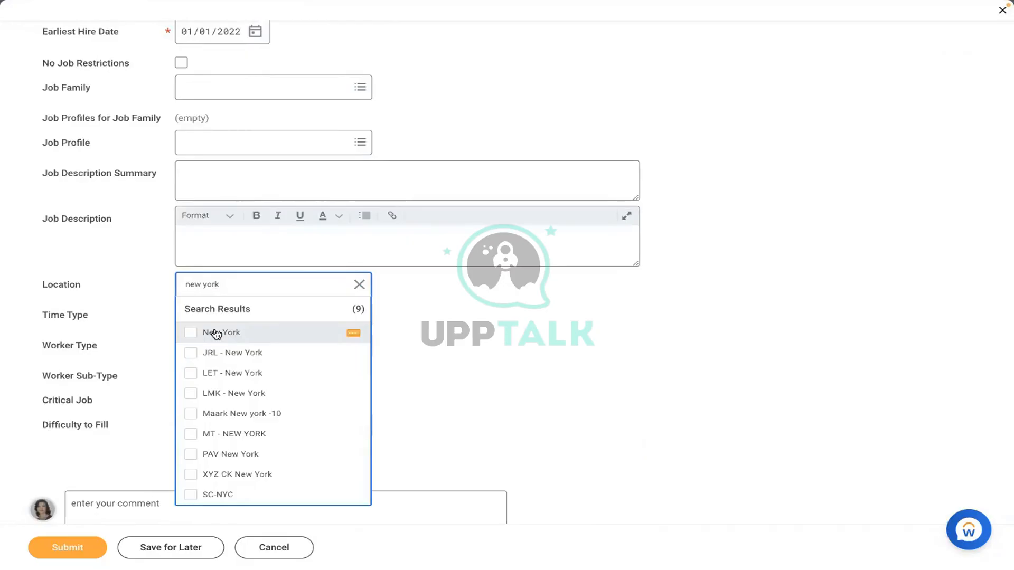
click(216, 334)
click(213, 307)
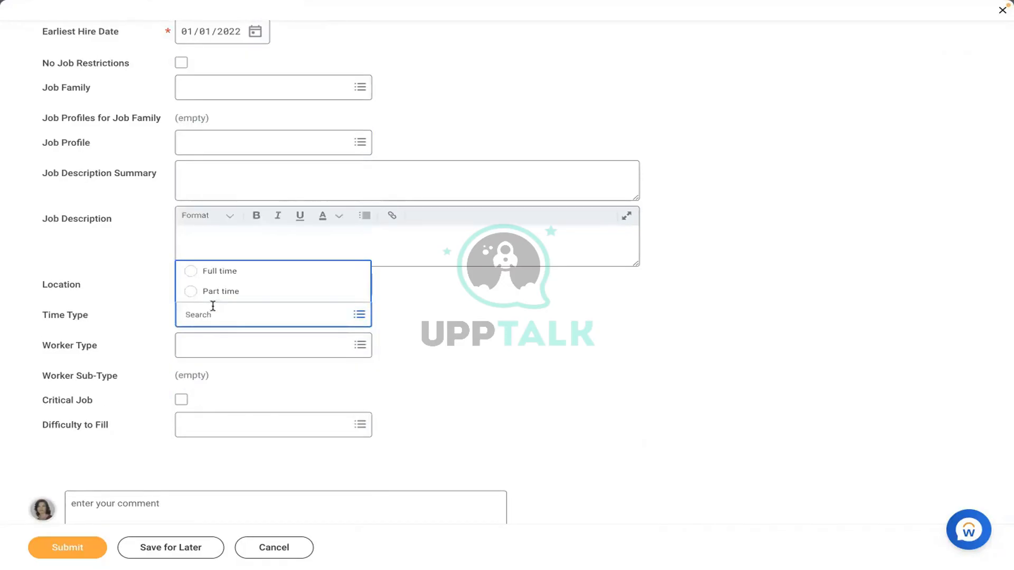
key(Tab)
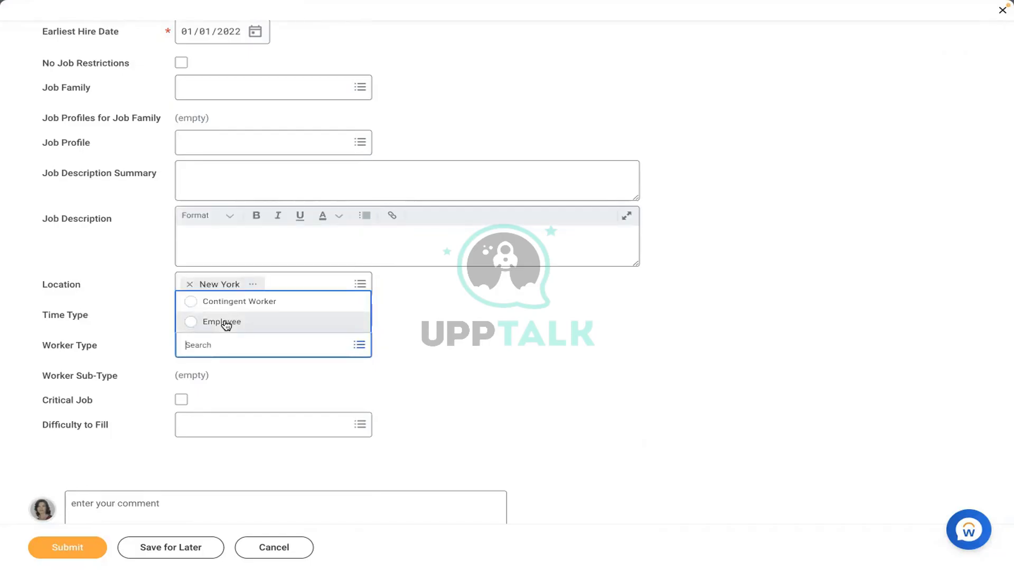
click(226, 325)
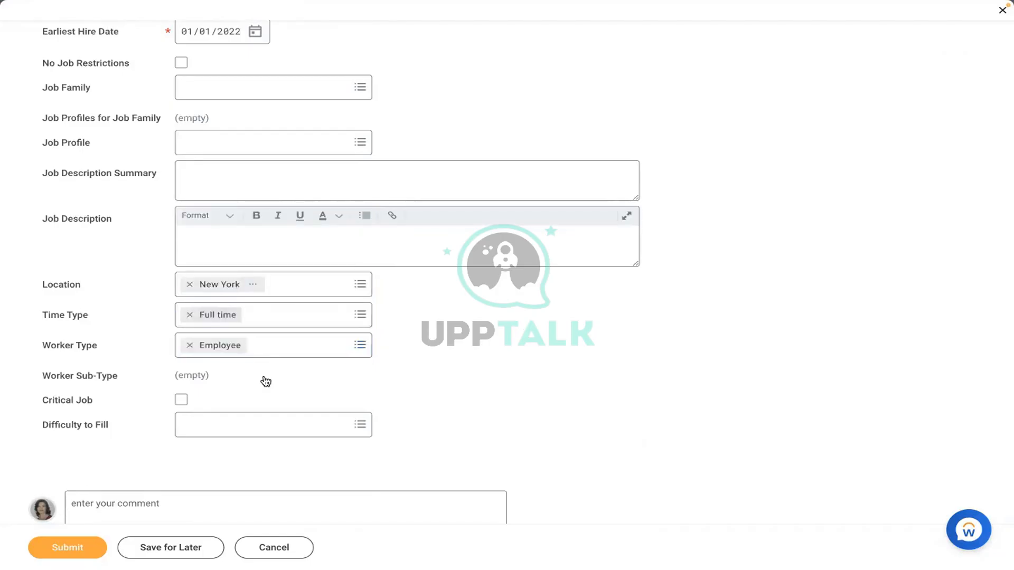
click(244, 374)
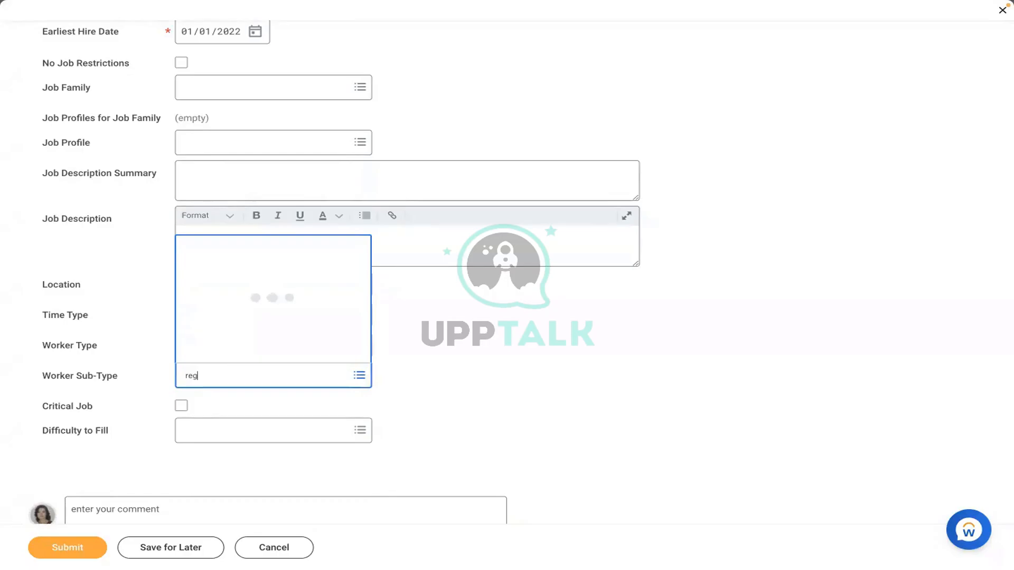
click(513, 341)
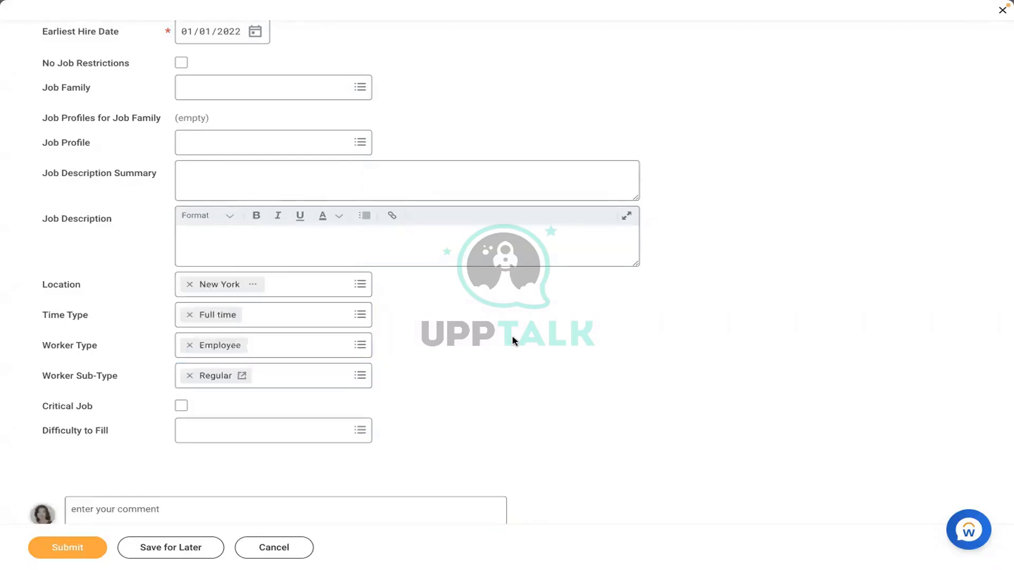
Step: Search 'amd' and choose AMD - Manager HR as the job profile
click(267, 137)
text(amd)
key(Return)
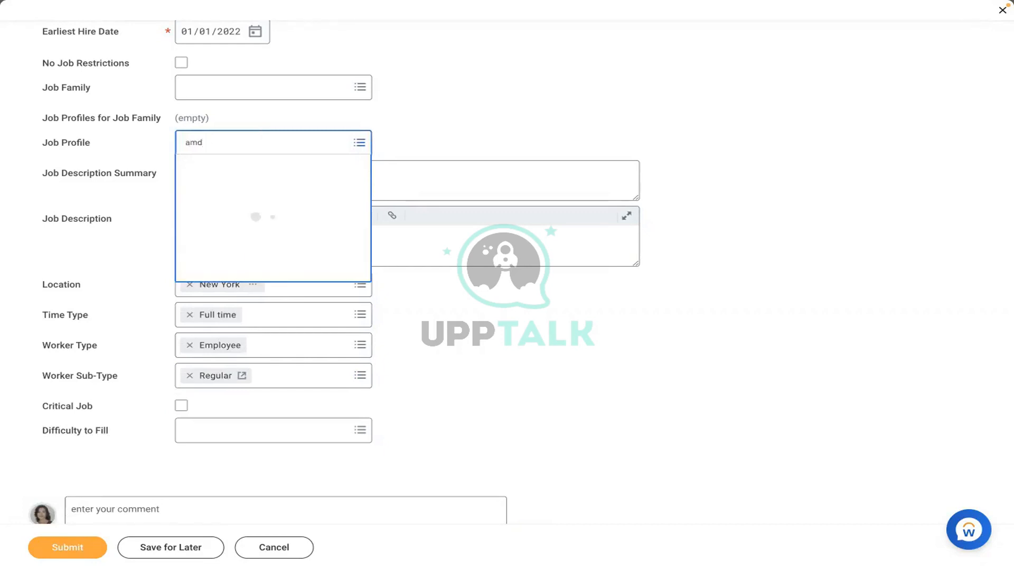
click(232, 211)
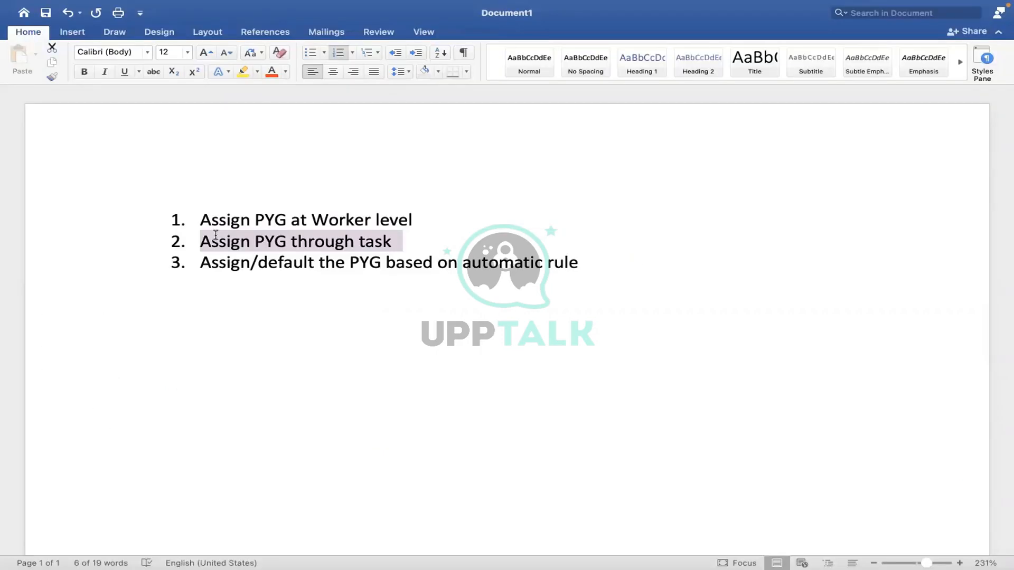
Step: Select 'PYG based on automatic rule' on line 3 of the Word list
drag(580, 263, 211, 265)
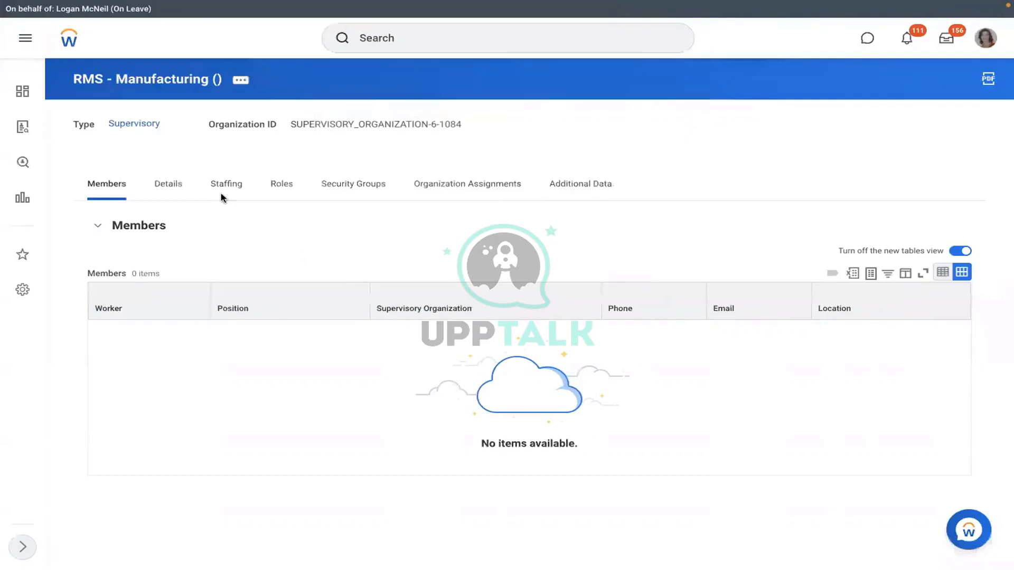
Step: Show RMS - Manufacturing's staffing, with three unfilled Executive Manager IT positions (AMD - Manager HR profile)
click(248, 194)
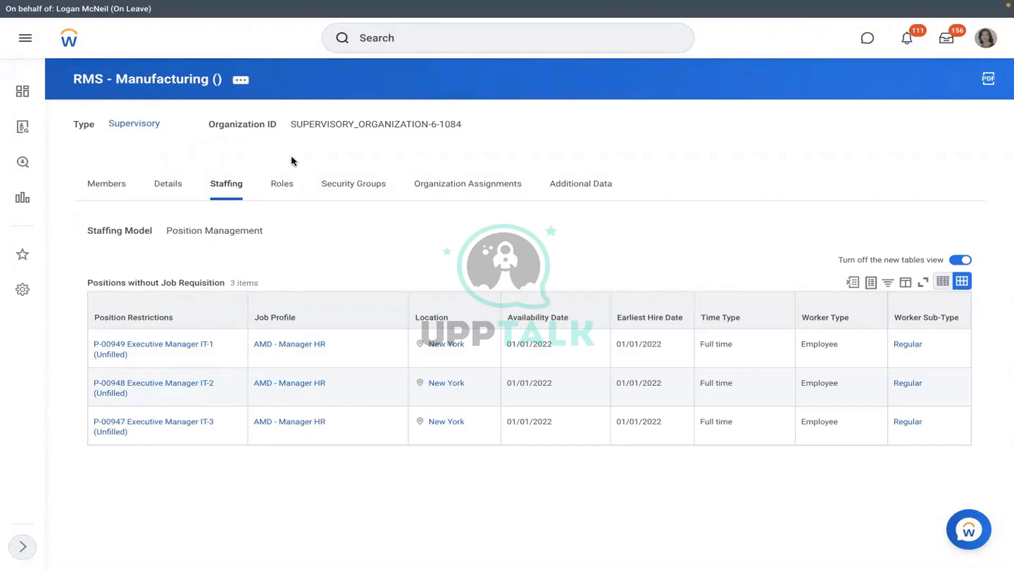
Step: Run the View Pay Group report for the RBS - Monthly PYG pay group
click(402, 40)
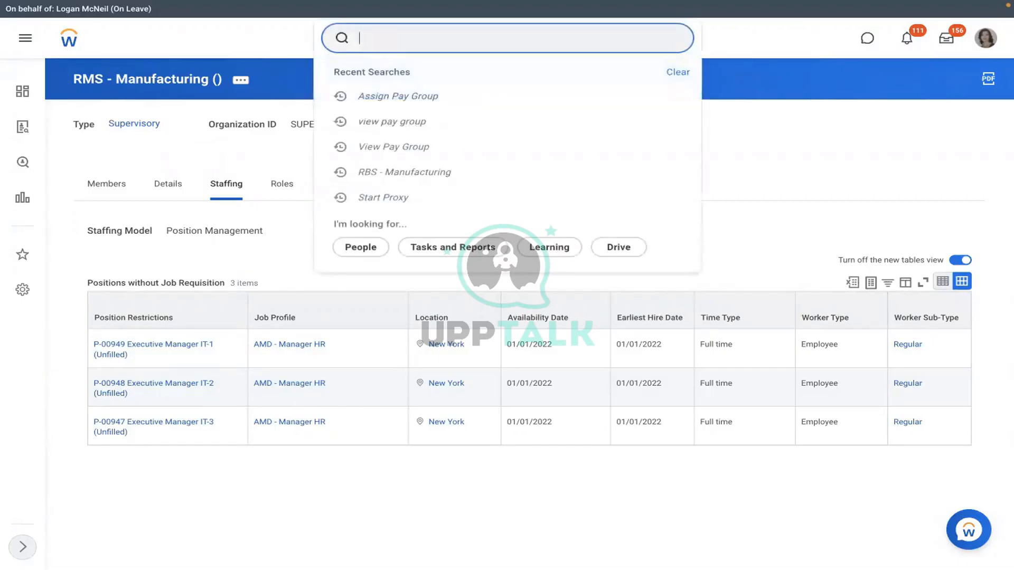
text(view pay gro)
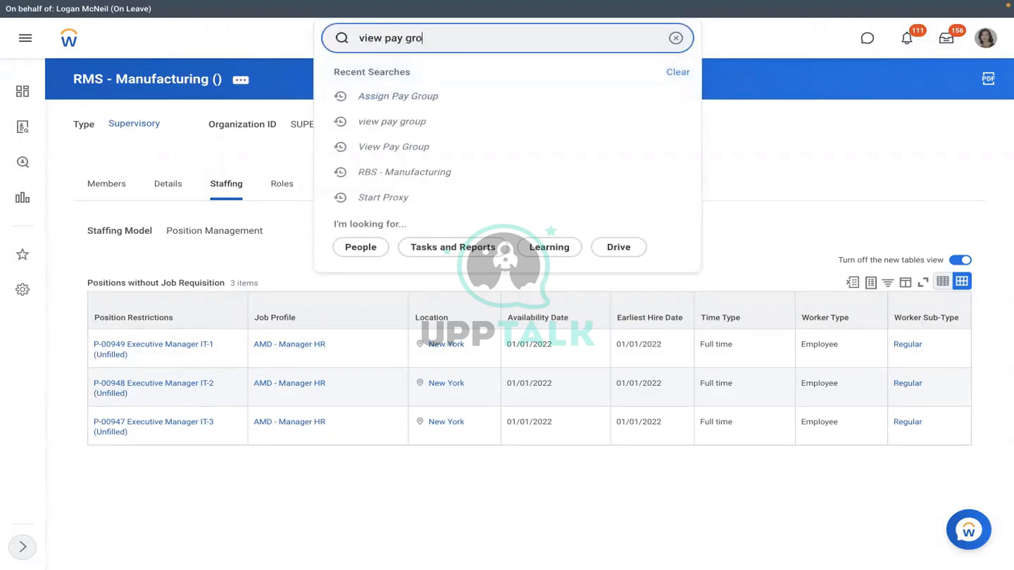
text(up)
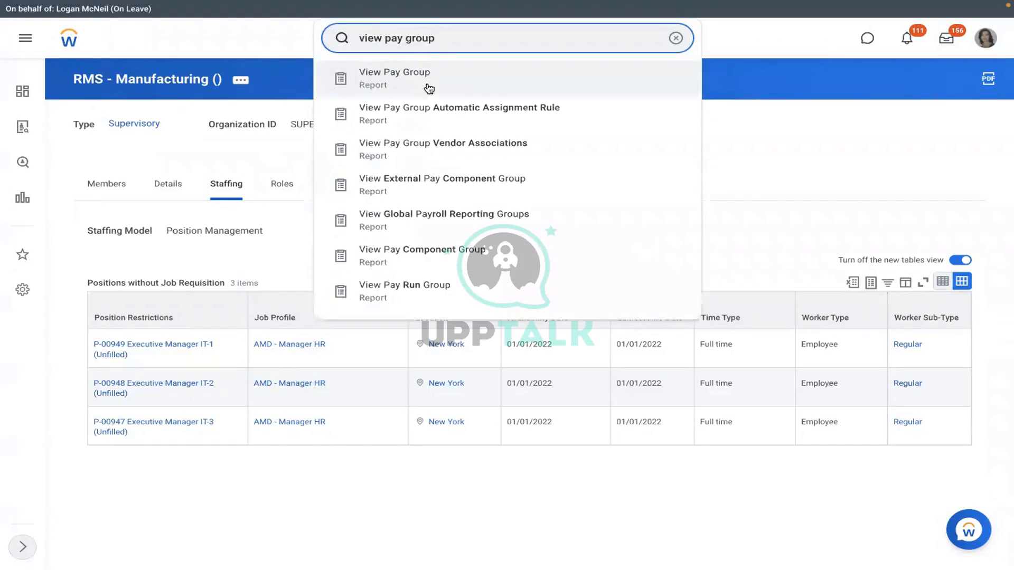
click(389, 81)
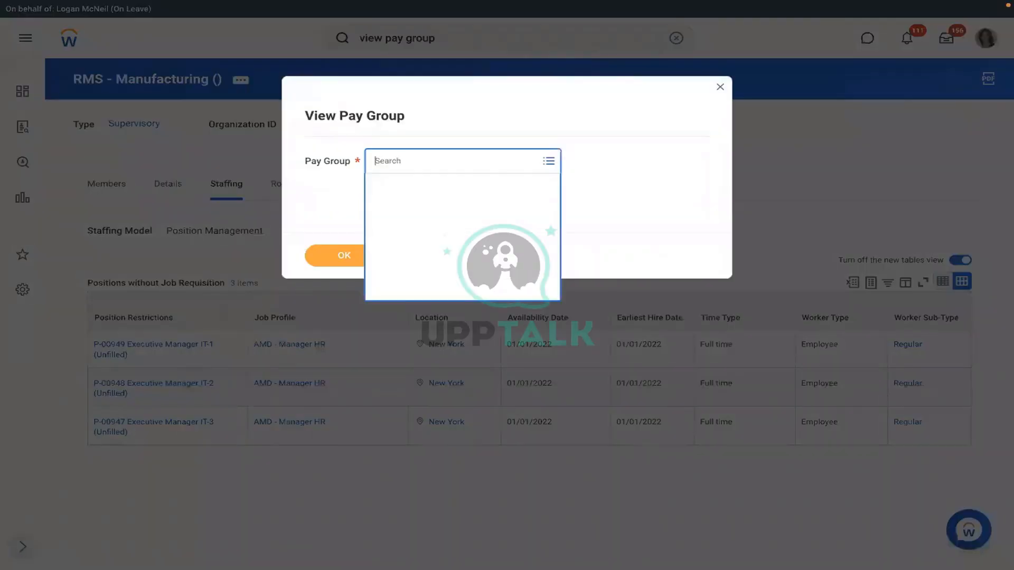
text(dmd)
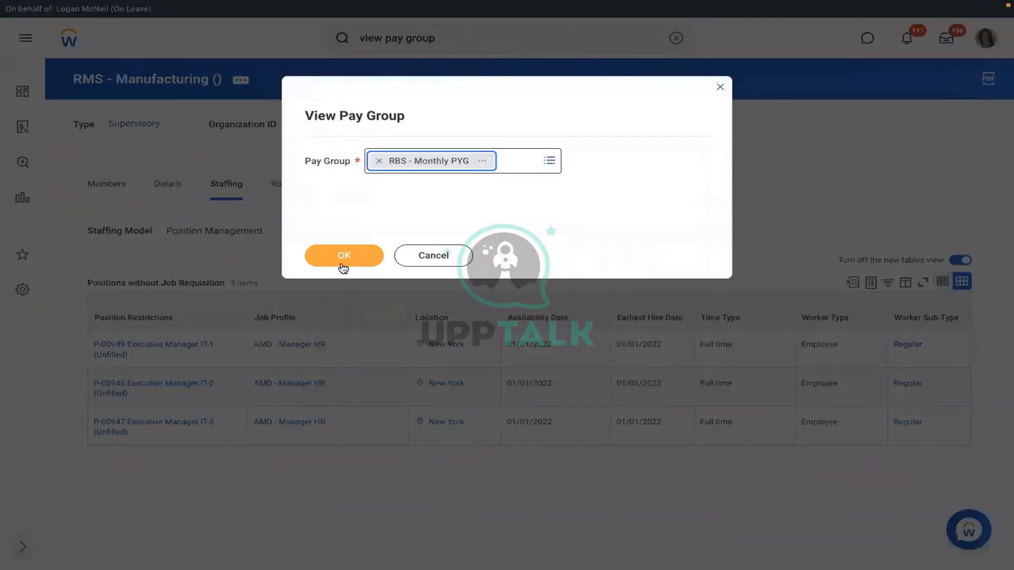
click(343, 268)
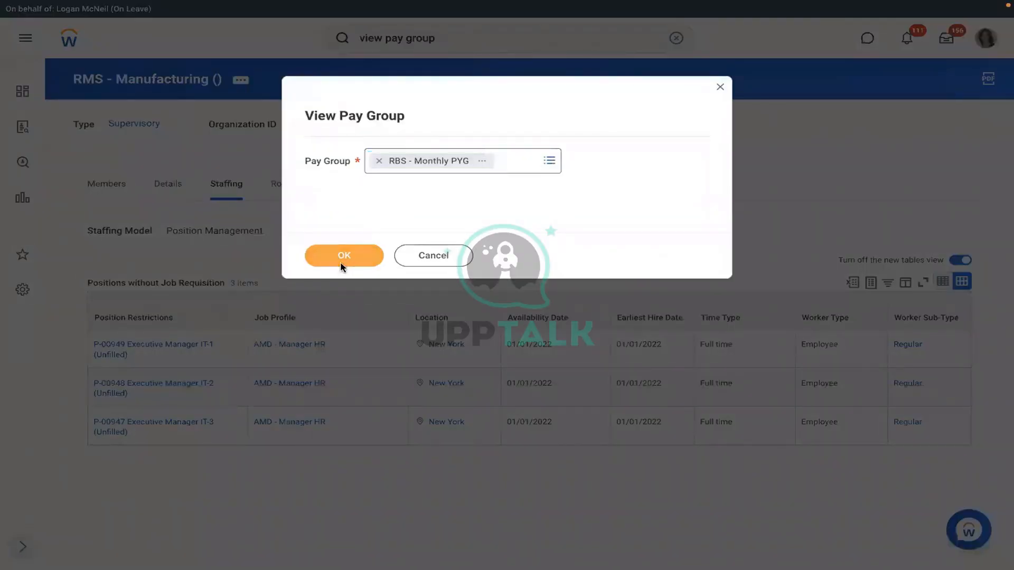
click(343, 255)
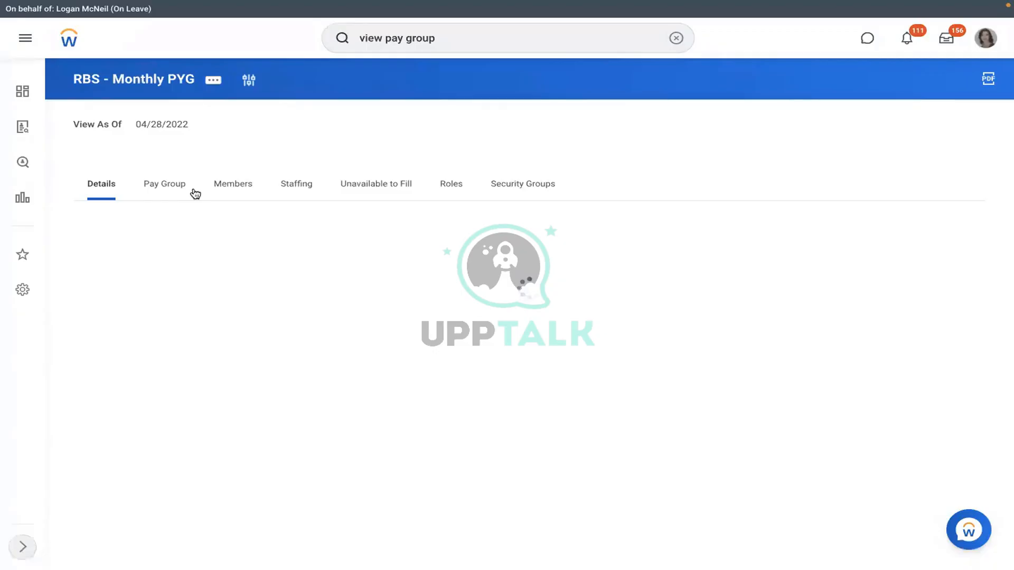
Step: Review RBS - Monthly PYG's members, pay group options and the RBS - PYG Automatic Assignment rule's conditions
click(233, 185)
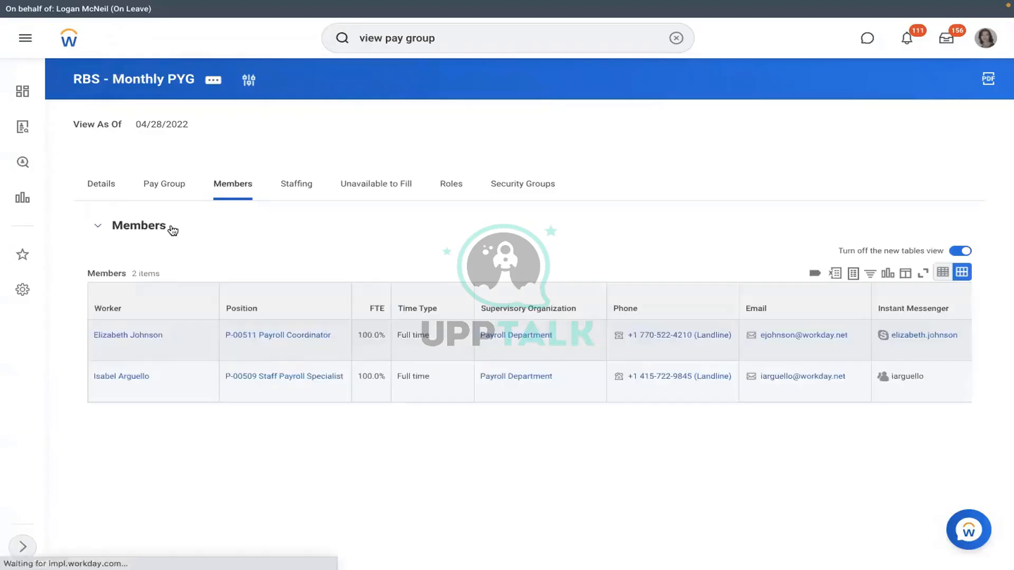
click(163, 191)
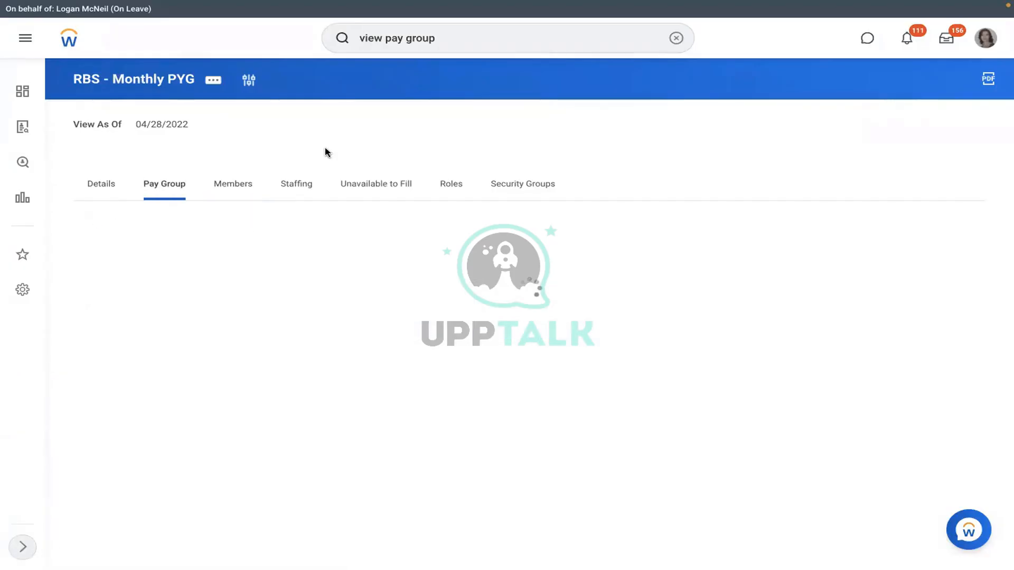
mouse_move(633, 422)
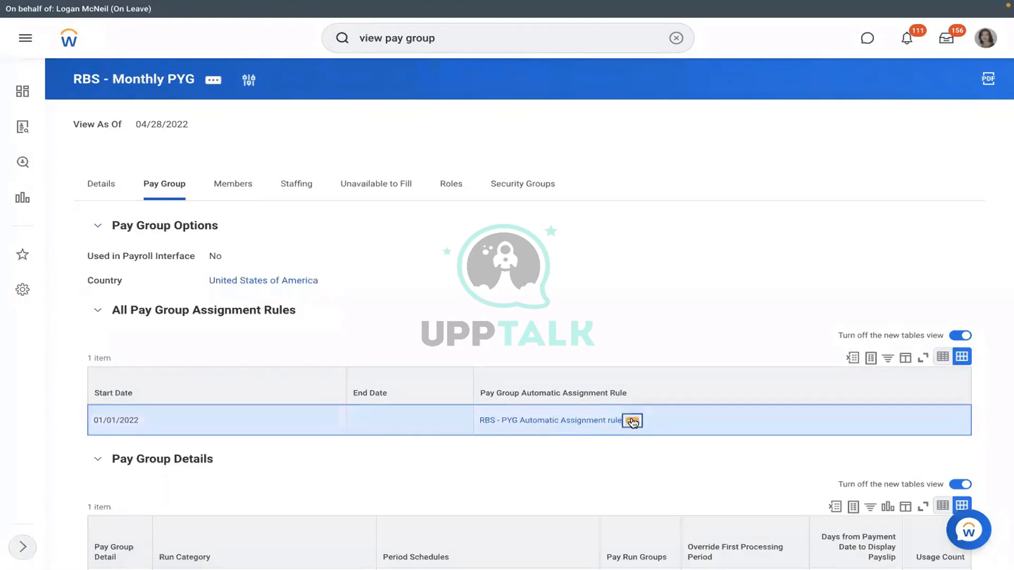
click(632, 421)
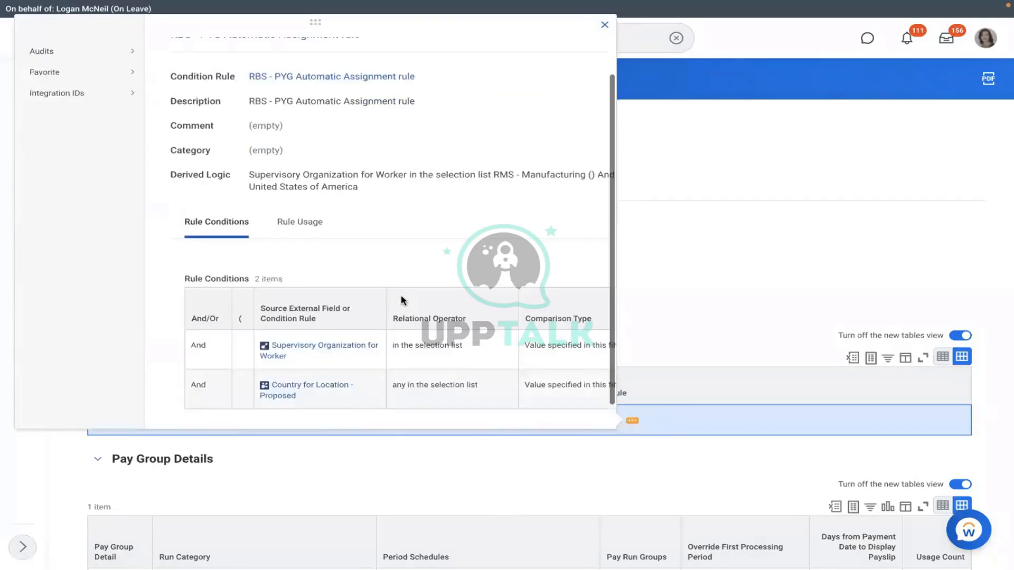
scroll(401, 300, down, 1)
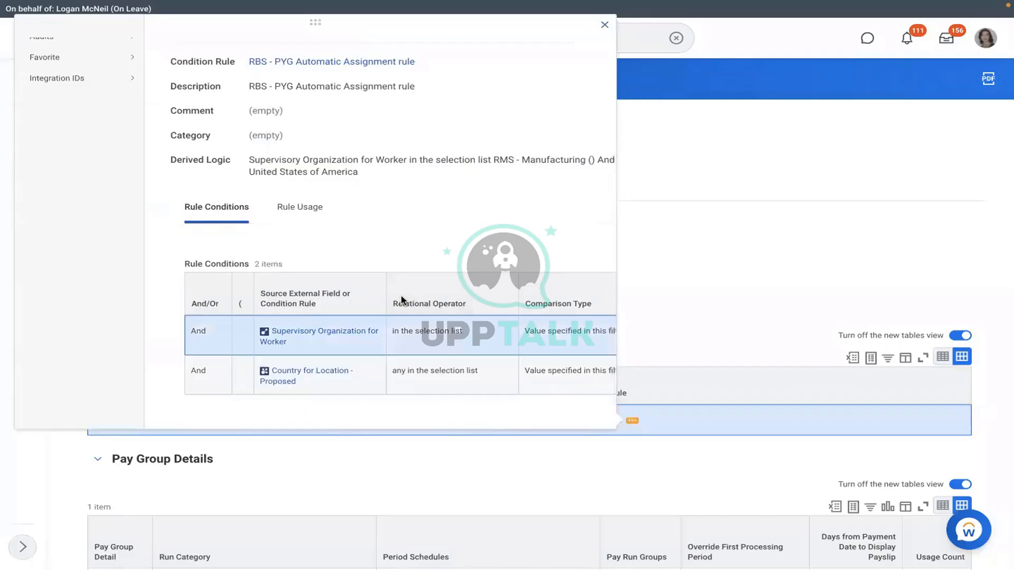
scroll(402, 300, right, 5)
click(654, 269)
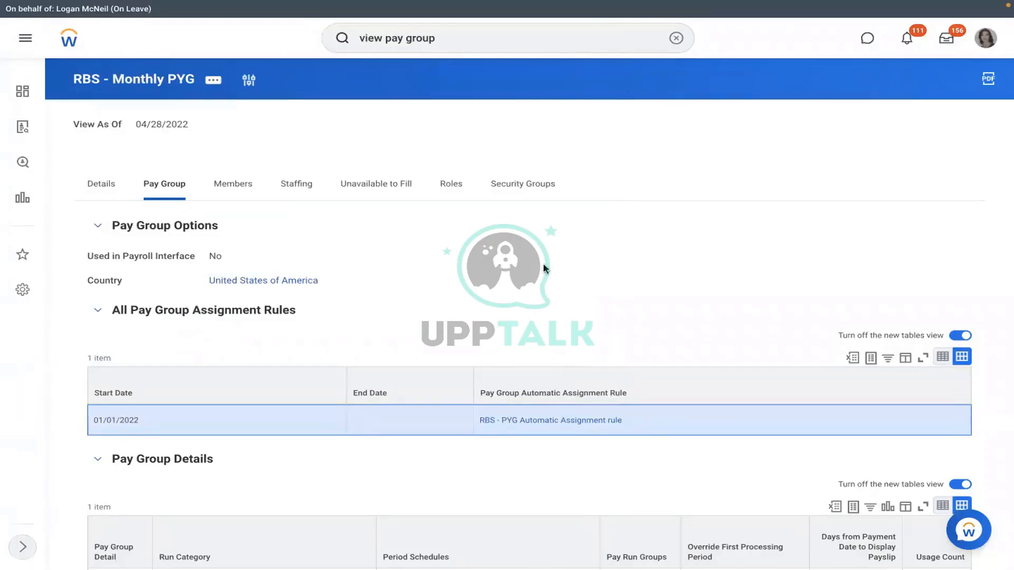
Step: Start Assign Roles for RBS - Monthly PYG from its Roles tab, effective 01/01/2022
click(457, 195)
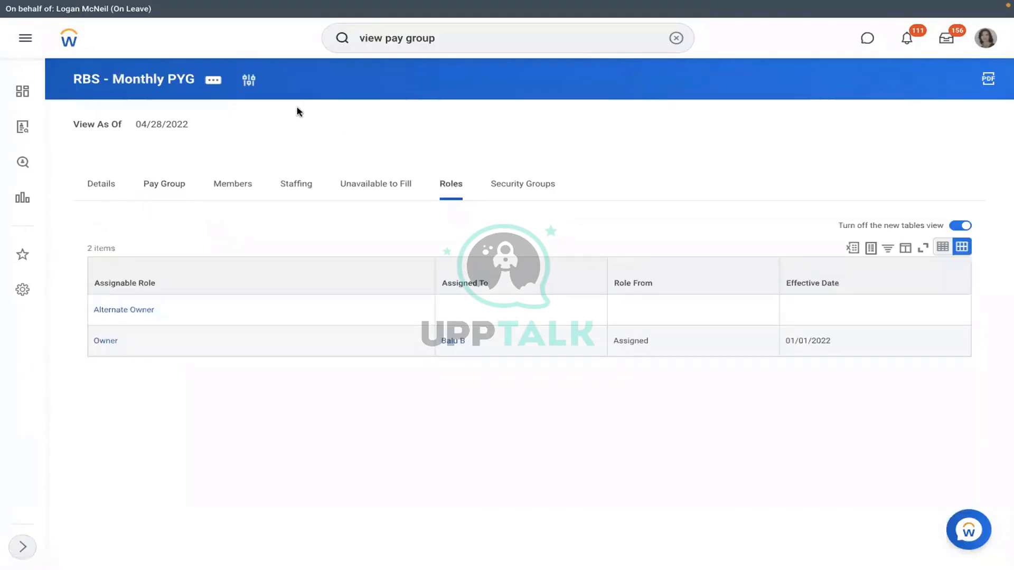
click(215, 80)
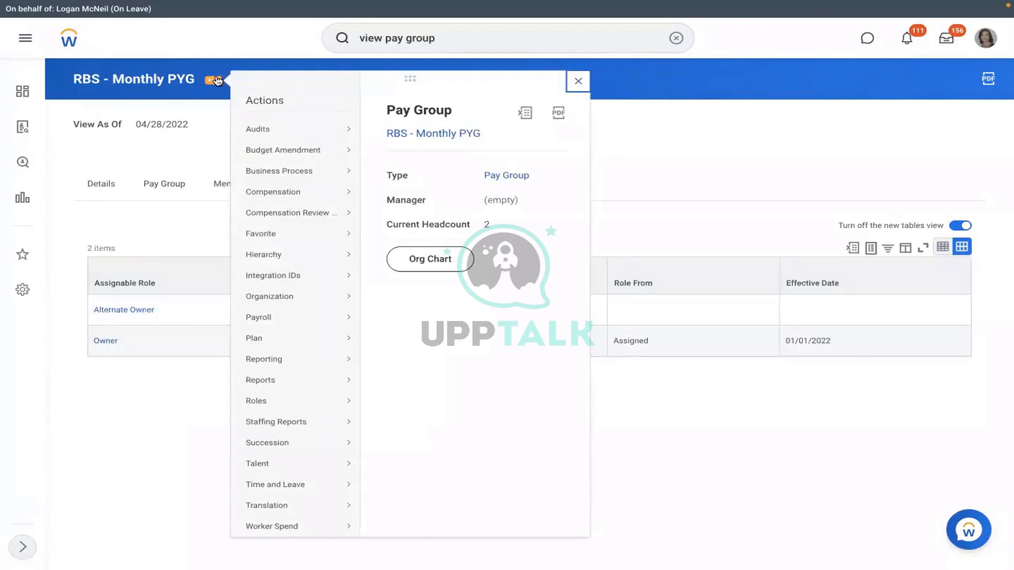
click(209, 139)
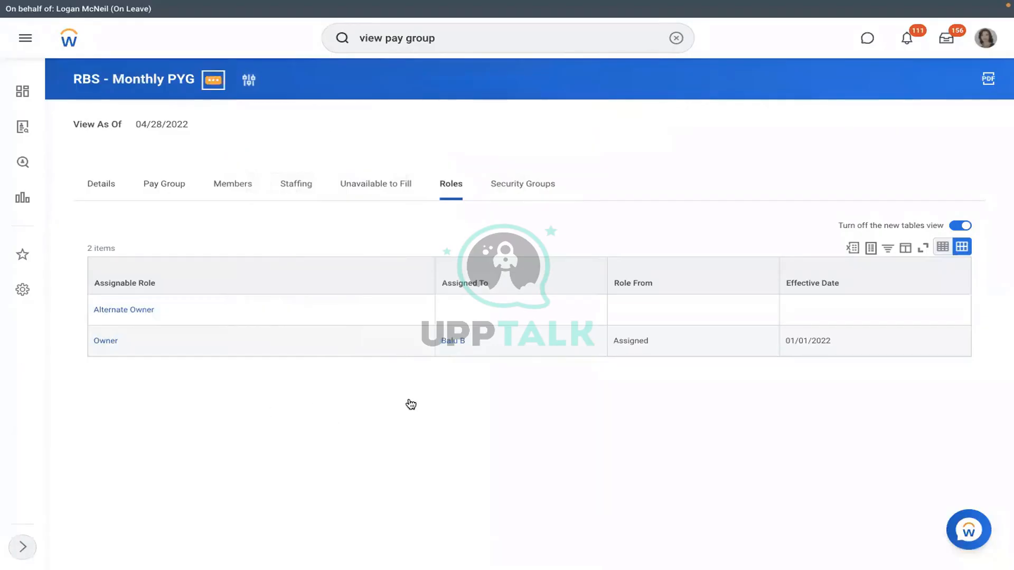
click(214, 80)
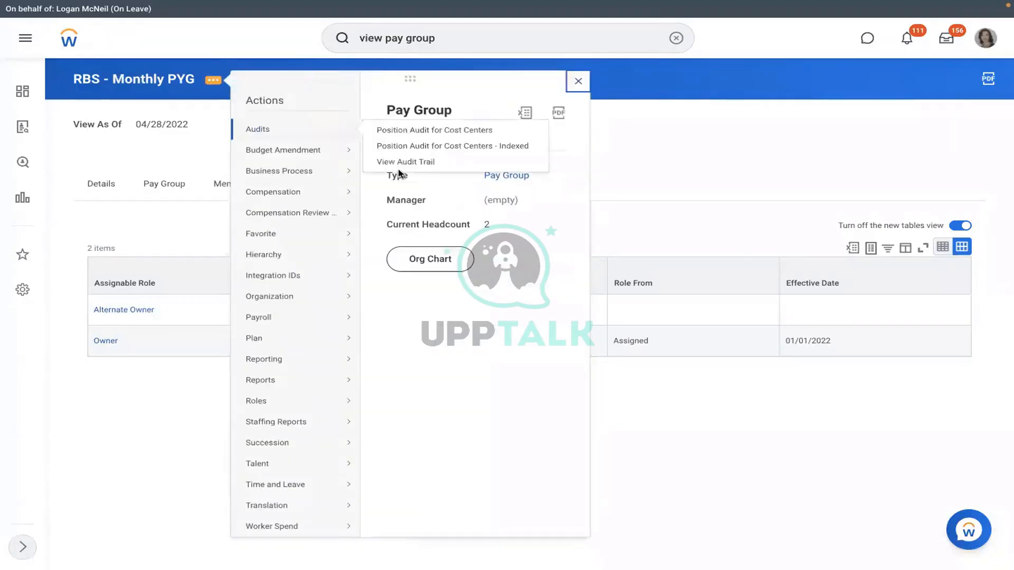
click(390, 165)
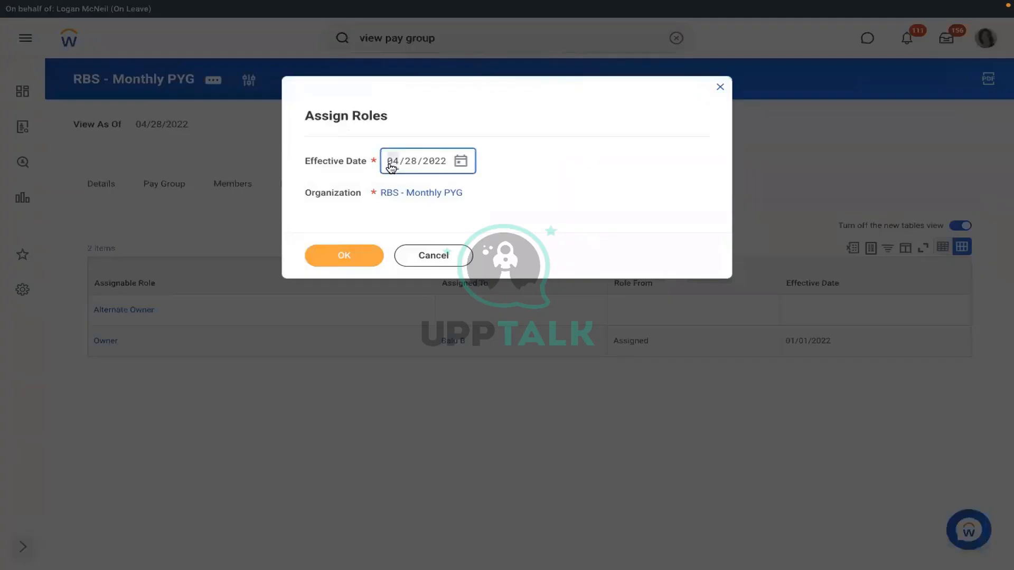
text(01/01/2)
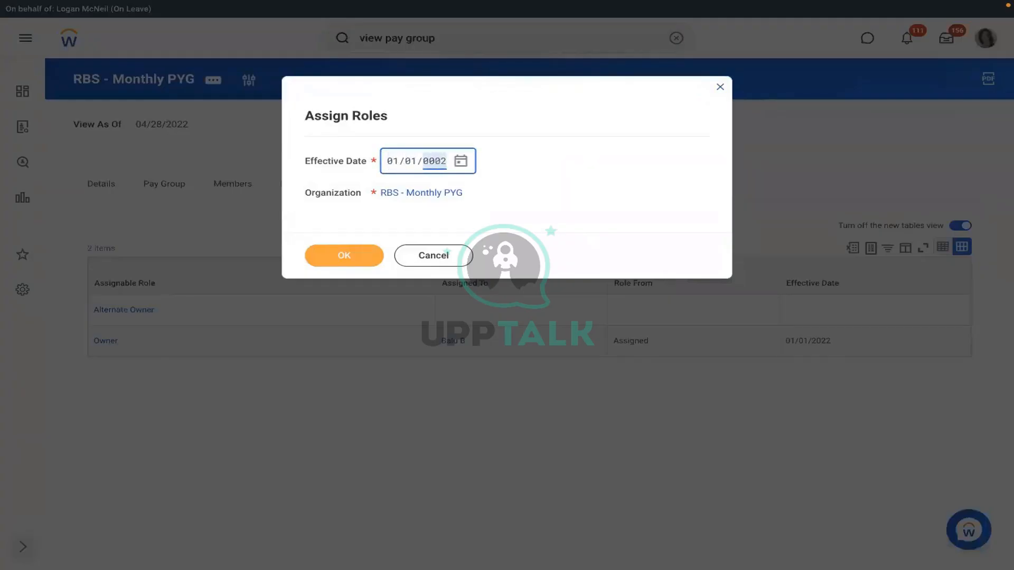
text(022)
click(343, 256)
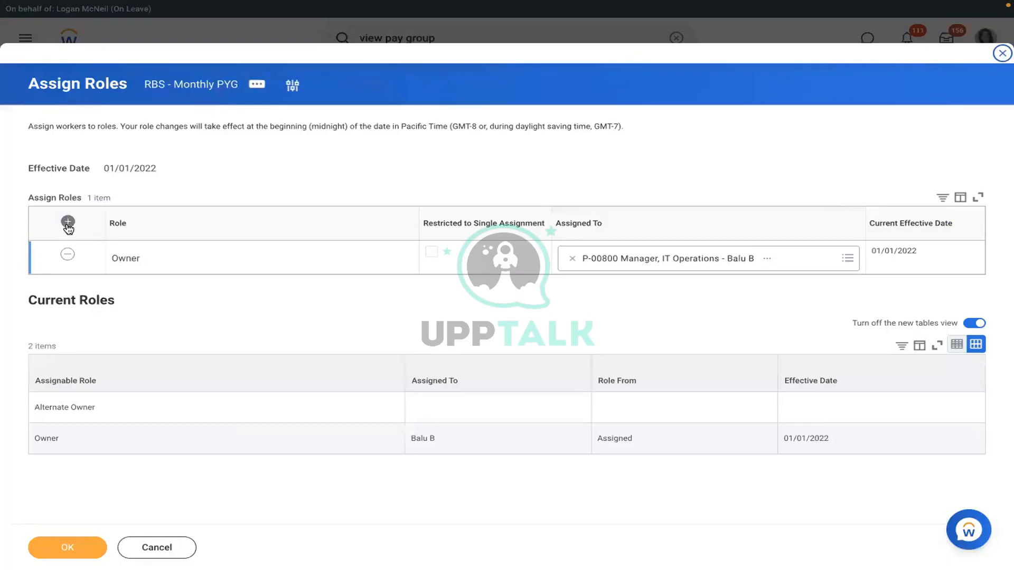
Step: Add a Payroll Partner role for the Vice President, Human Resources position, then reopen RBS - Monthly PYG
click(68, 223)
click(184, 256)
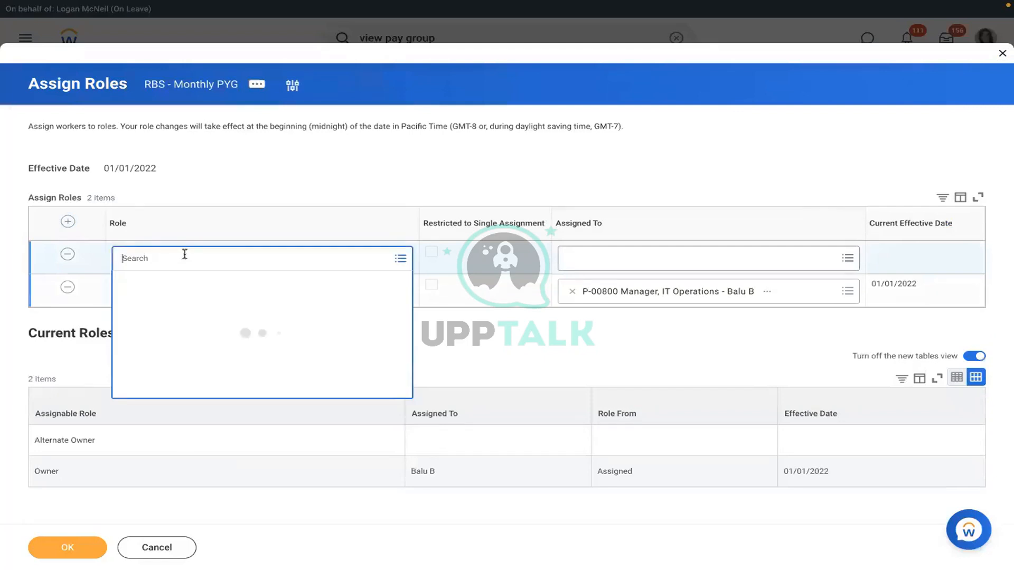
text(p)
text(ayroll partner)
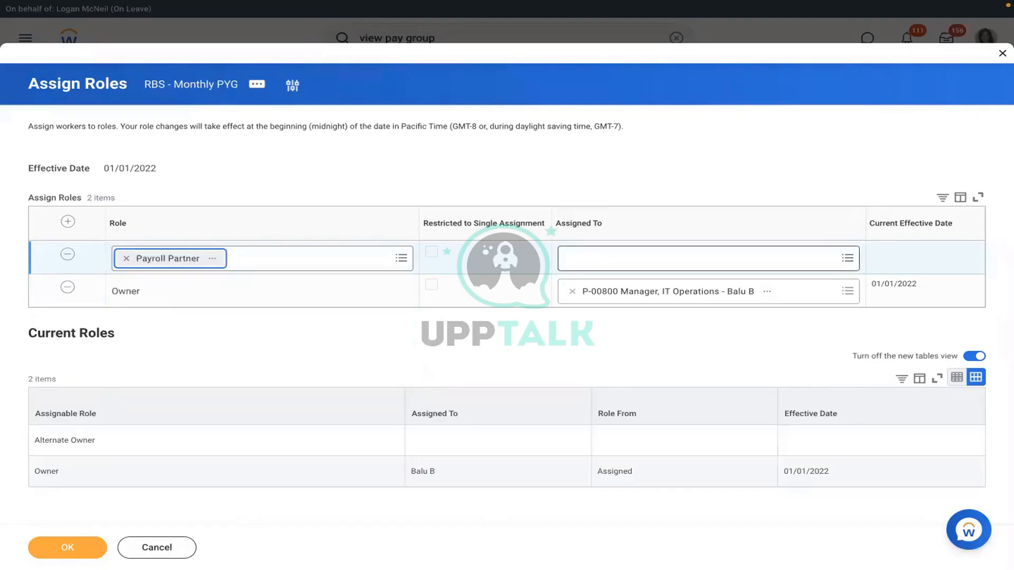
click(697, 258)
text(logan m)
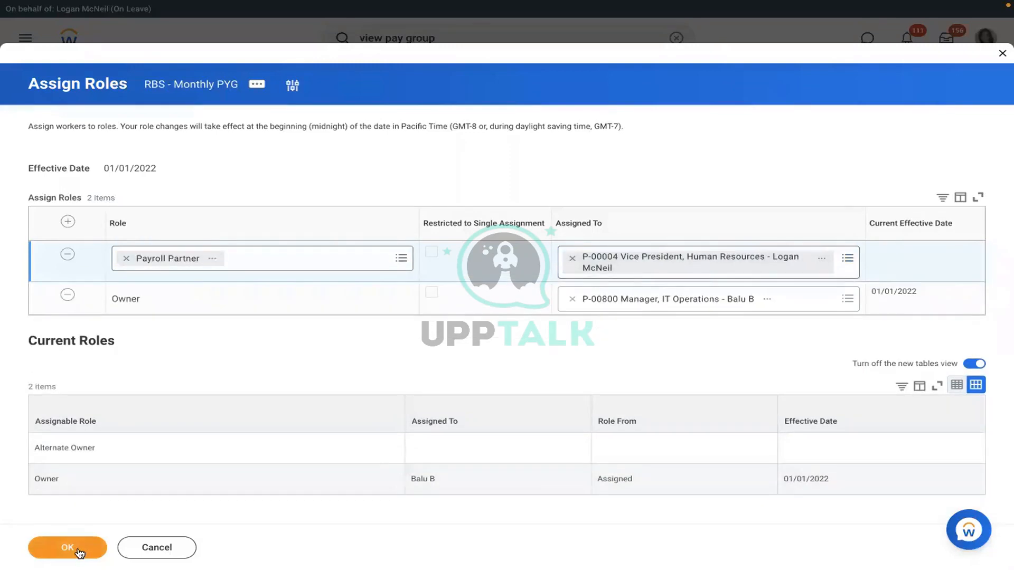
click(79, 553)
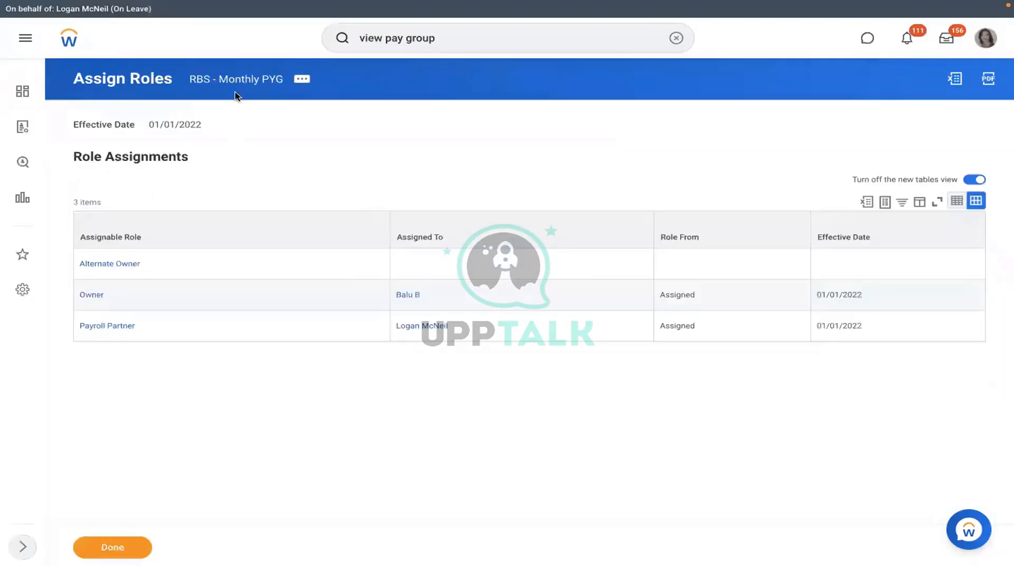
click(219, 81)
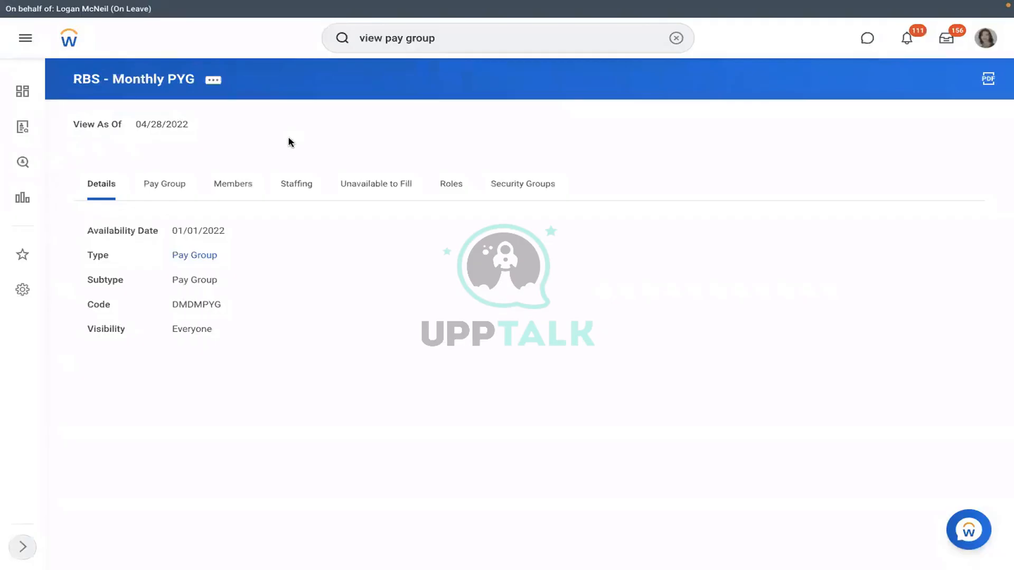
Step: Confirm the new Payroll Partner role and its holder on the pay group's Roles tab
click(450, 185)
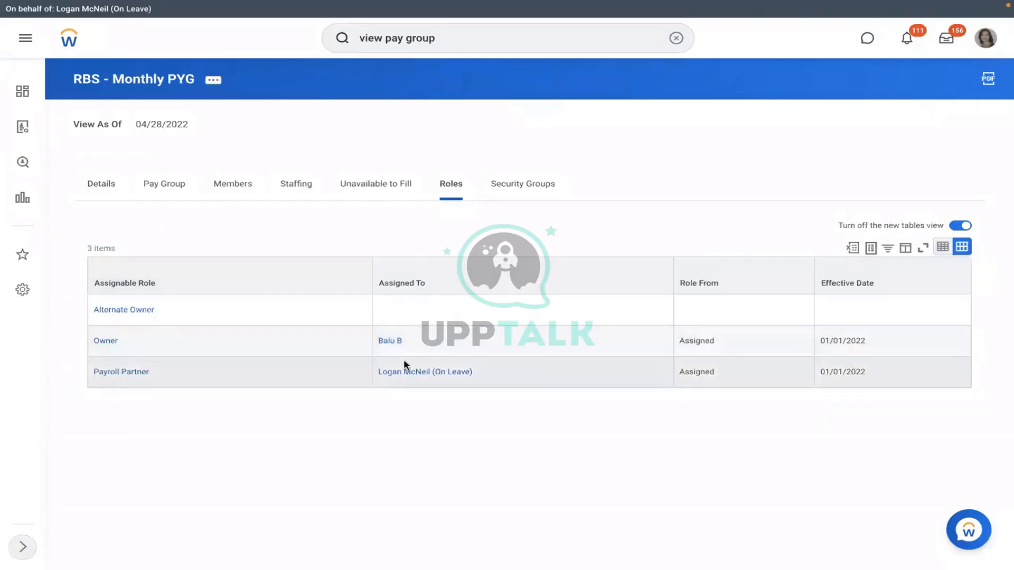
click(388, 363)
triple_click(388, 365)
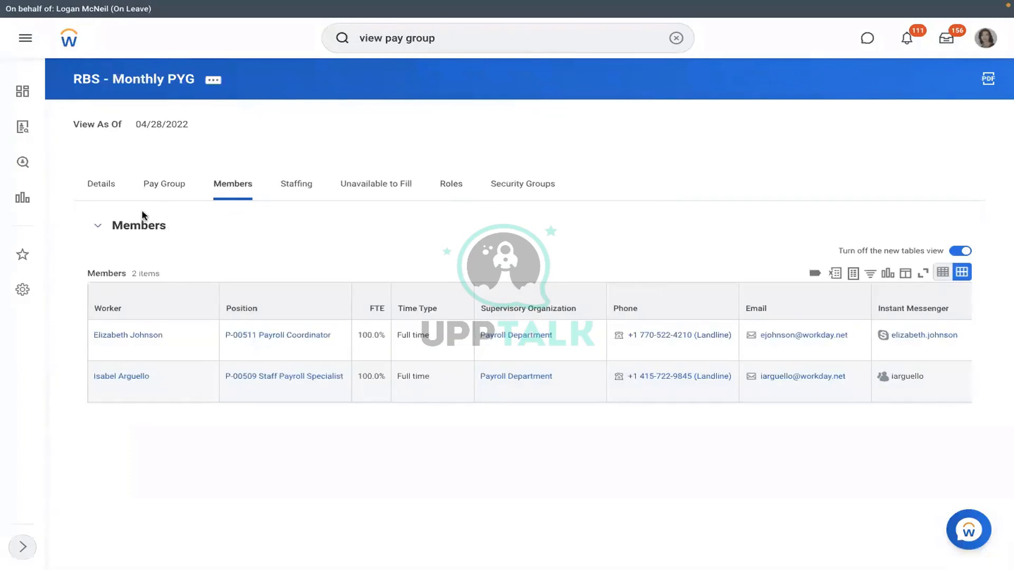
Step: Return to the Pay Group settings and select the RBS - PYG Automatic Assignment rule from 01/01/2022
click(164, 184)
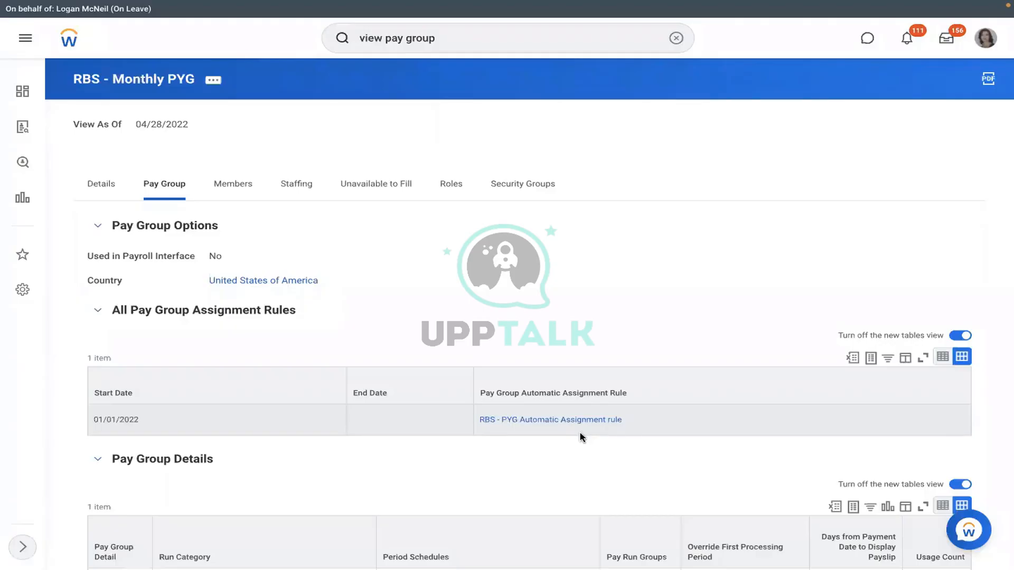
click(549, 424)
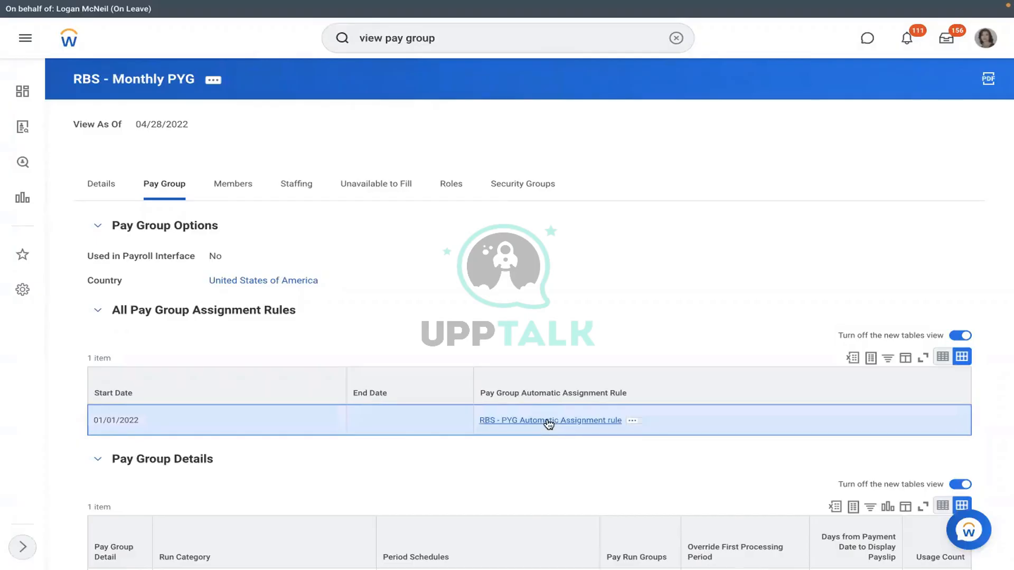
Step: Review the RBS - PYG Automatic Assignment rule's conditions: RMS - Manufacturing () and United States of America
click(549, 422)
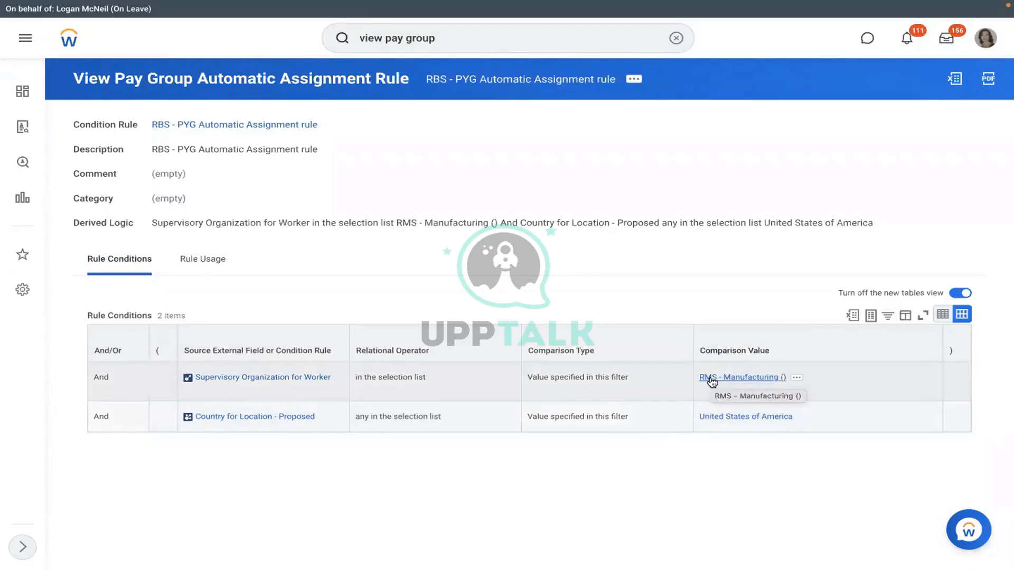
click(711, 378)
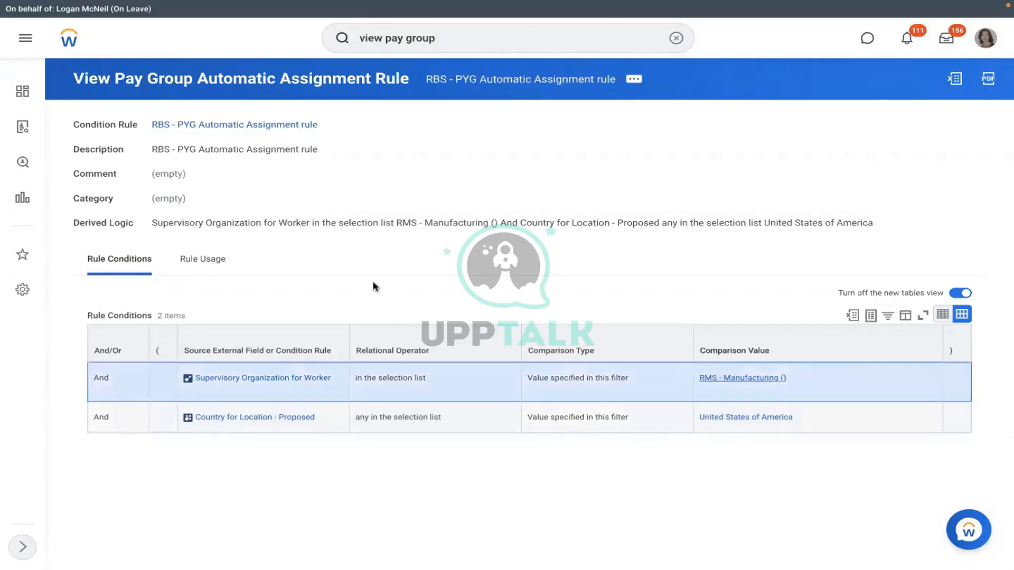
Step: Start a new pre-hire for position P-00949 and enter the pre-hire's first and last name
click(220, 218)
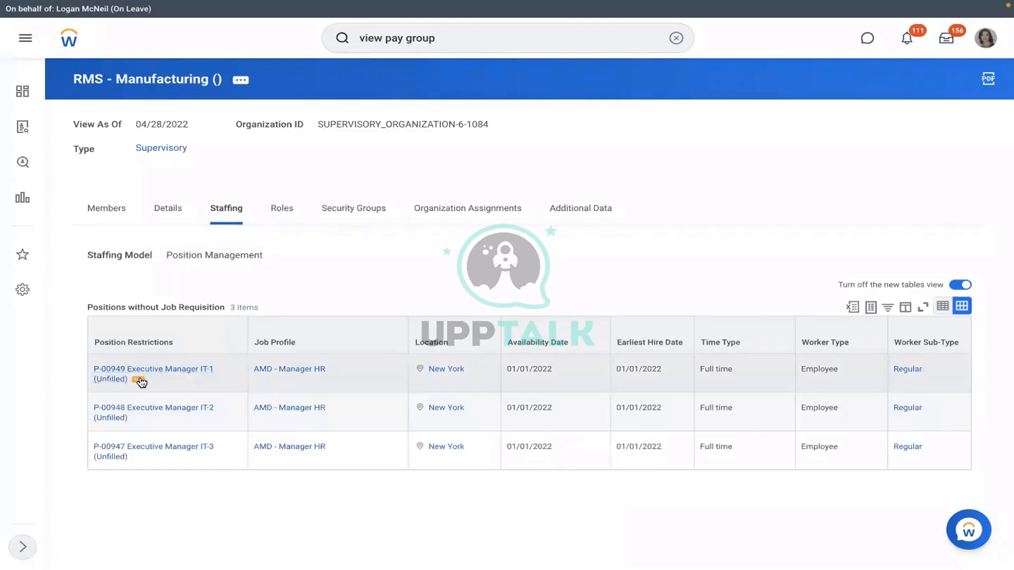
click(140, 380)
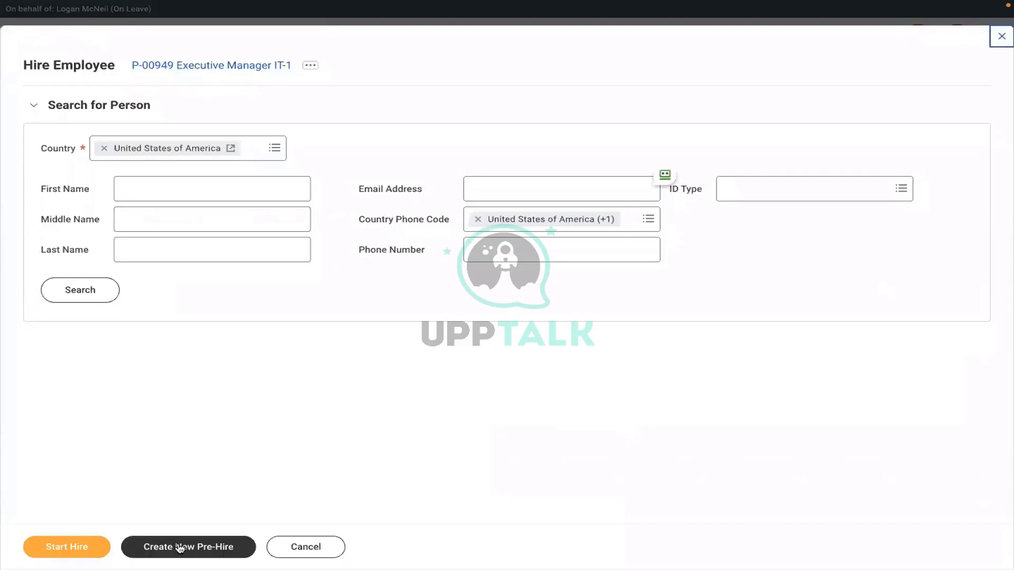
click(180, 549)
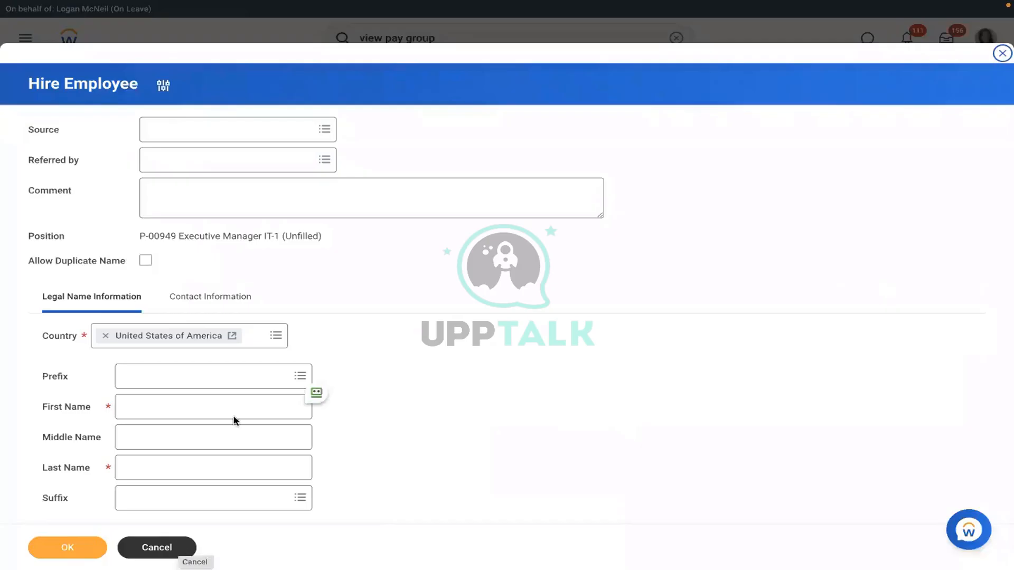
click(208, 410)
text(Richard)
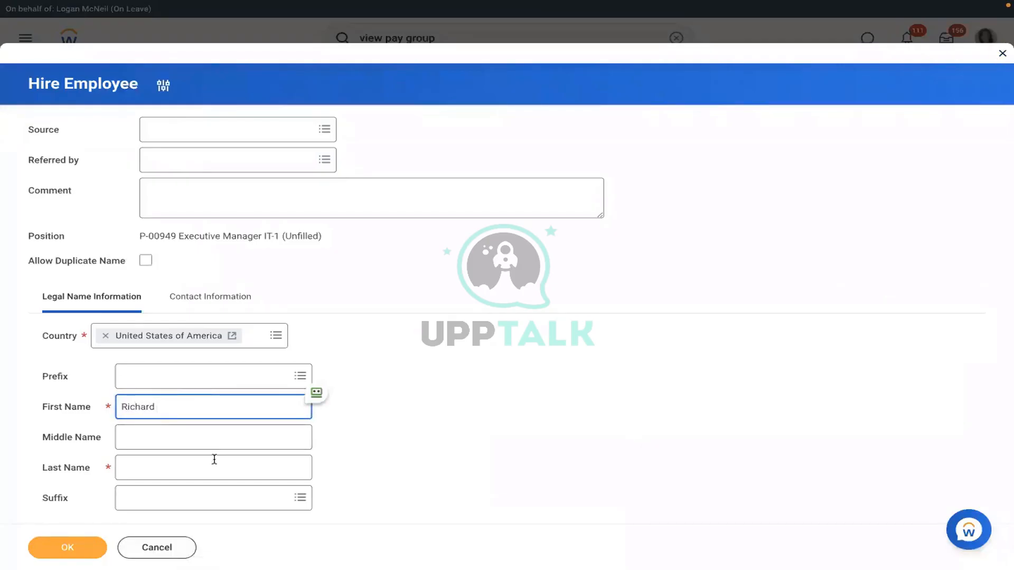
click(186, 468)
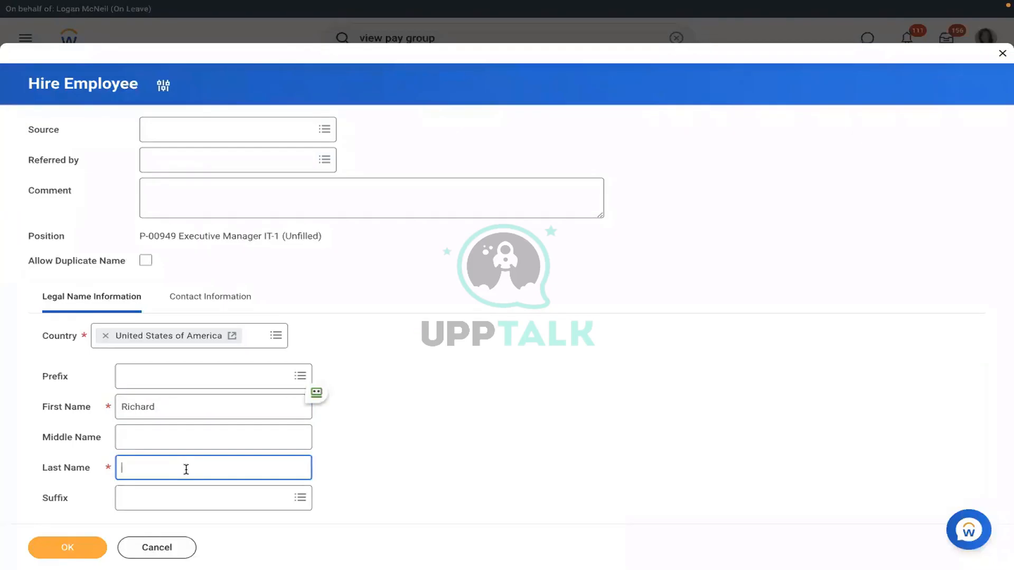
text(K)
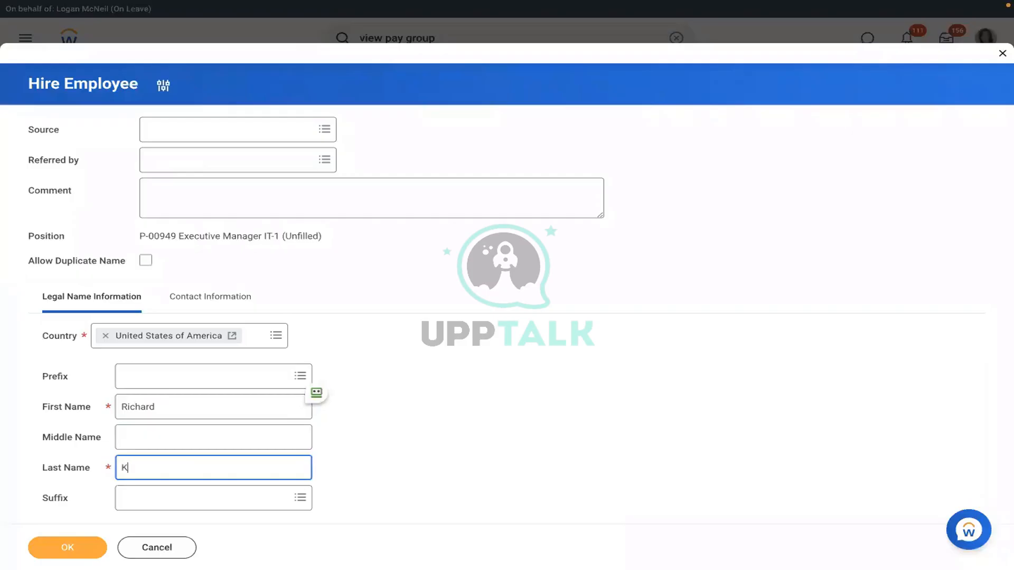
Step: Add the pre-hire's e-mail address as a Work e-mail and save the pre-hire
click(196, 306)
scroll(457, 293, down, 3)
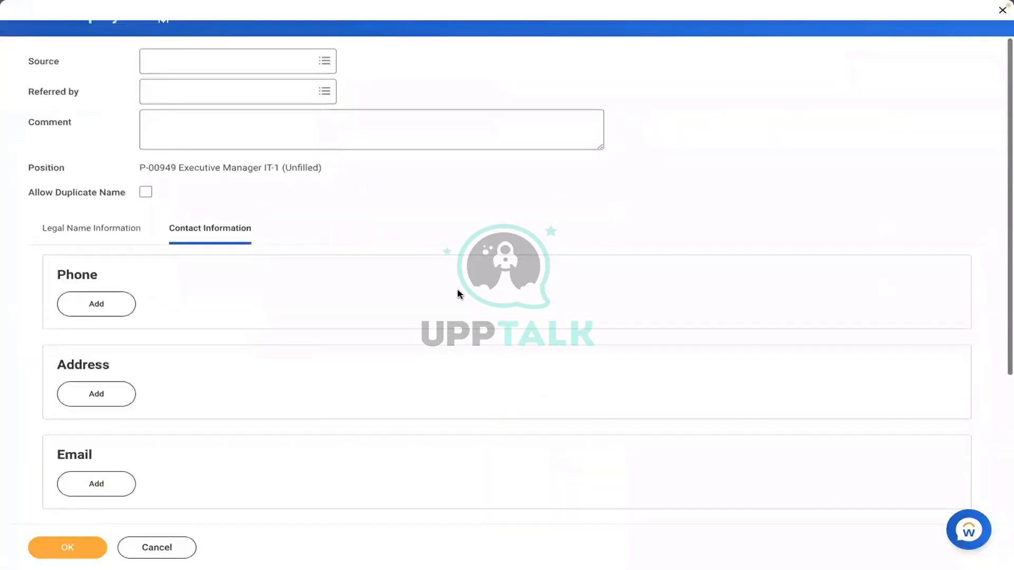
scroll(457, 293, down, 2)
click(95, 263)
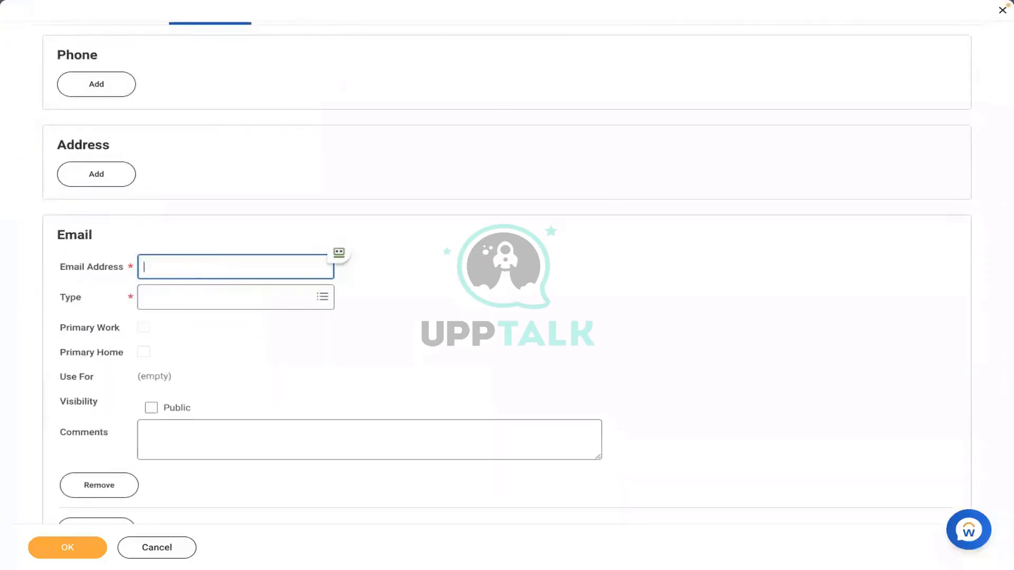
click(191, 302)
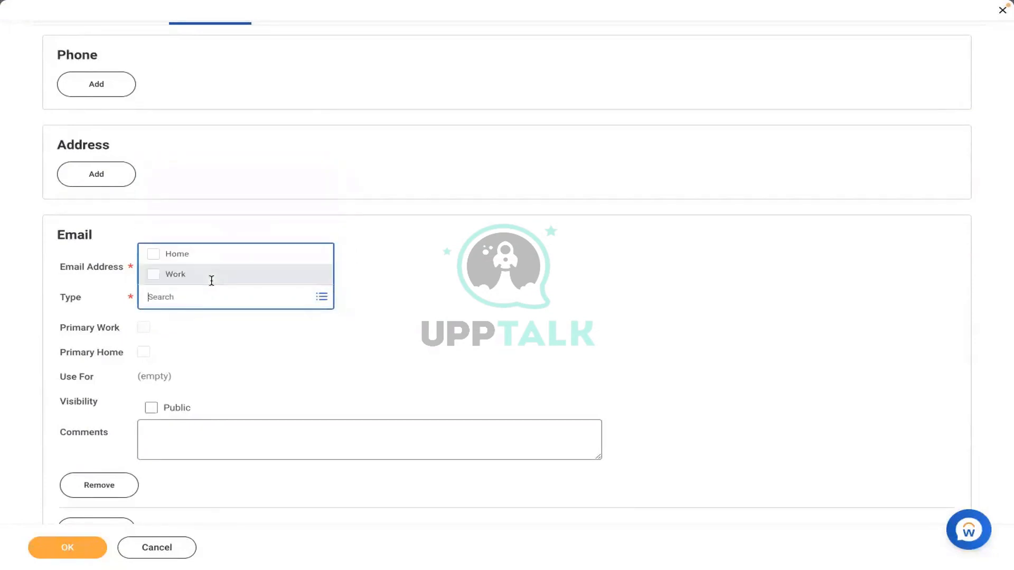
click(168, 270)
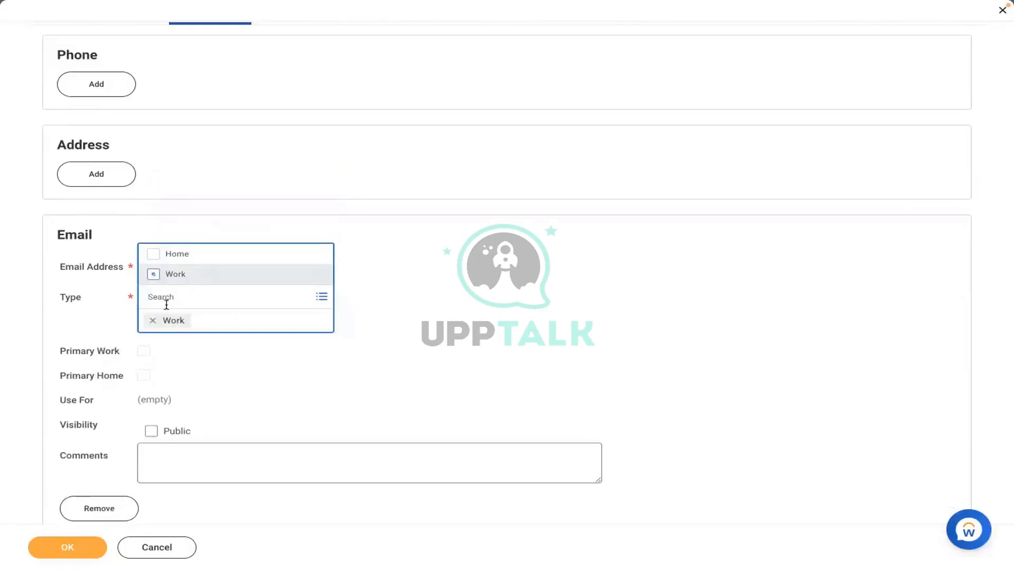
click(459, 292)
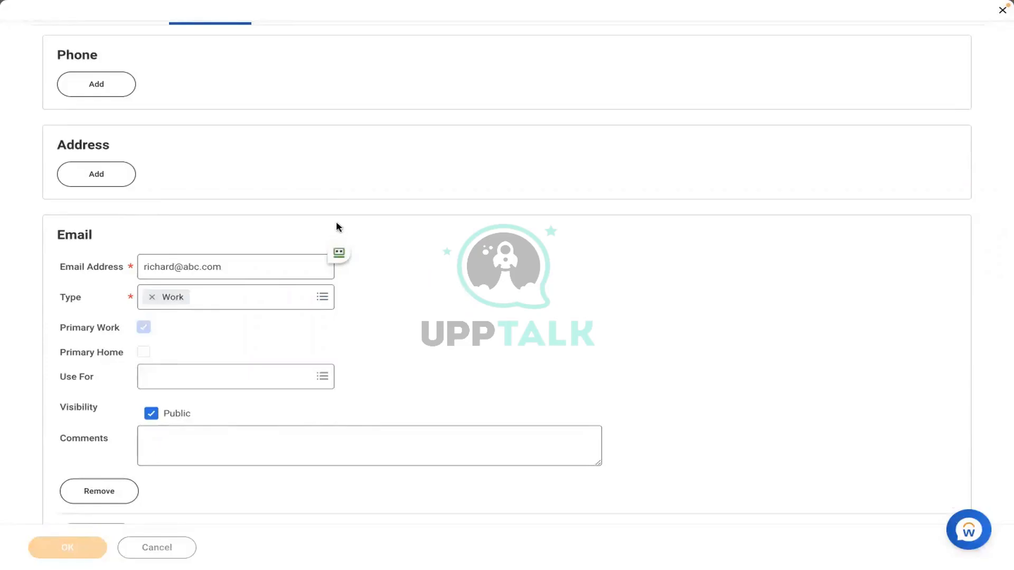
click(72, 547)
click(73, 547)
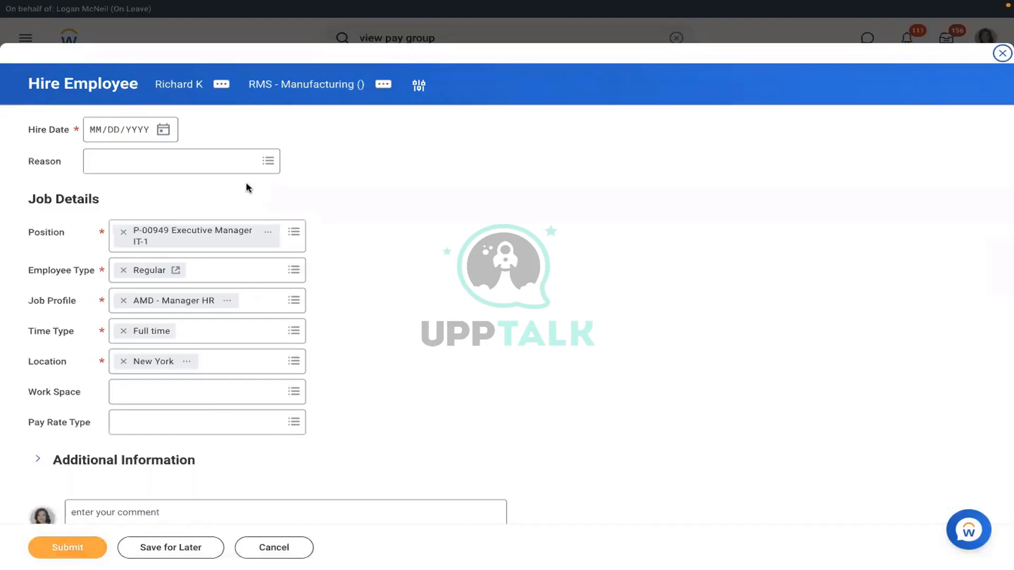
Step: Set the hire date to 01/04/2022 and the reason to New Hire > New Position
click(163, 130)
click(205, 132)
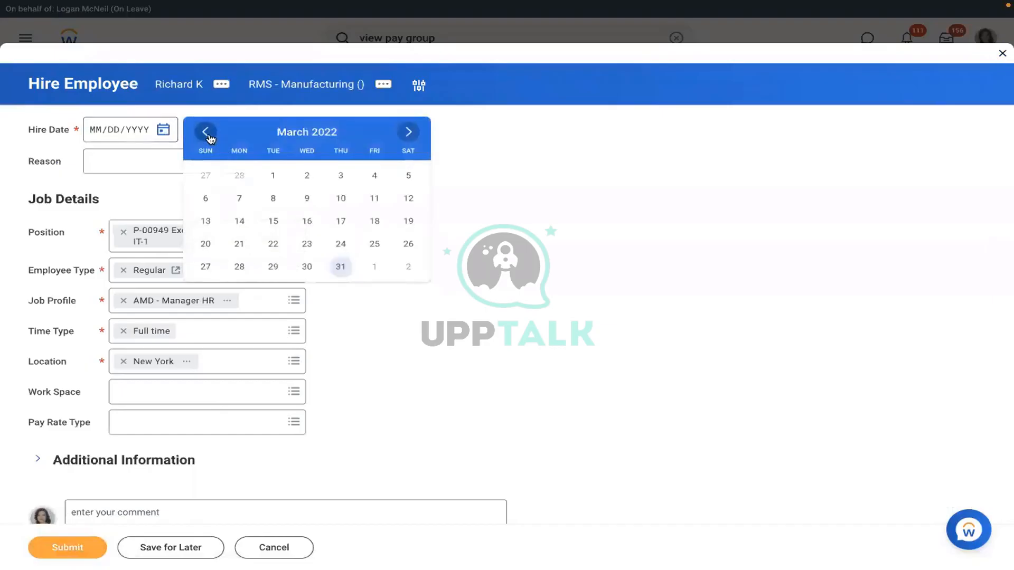
click(205, 132)
click(205, 131)
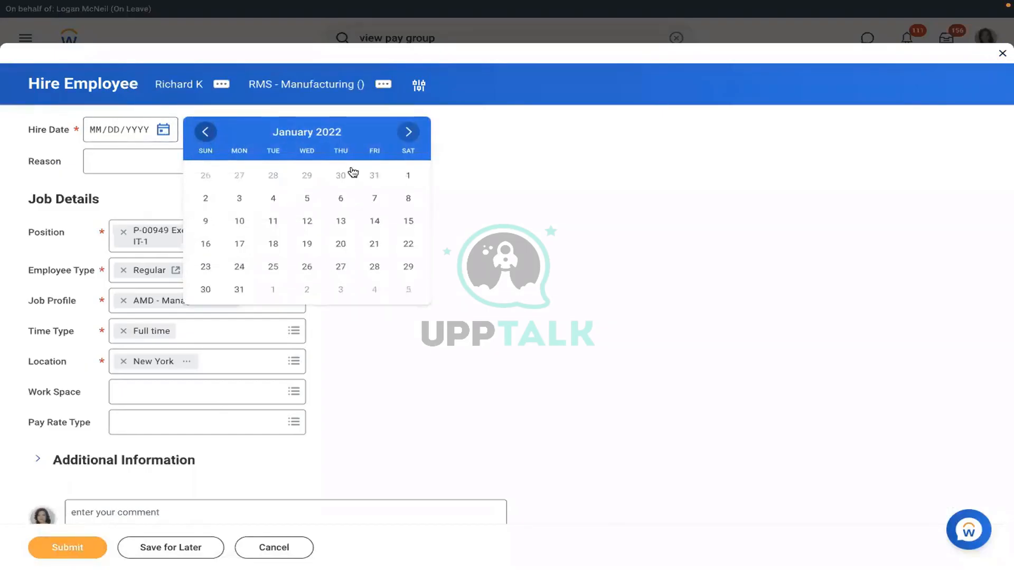
click(273, 198)
click(160, 170)
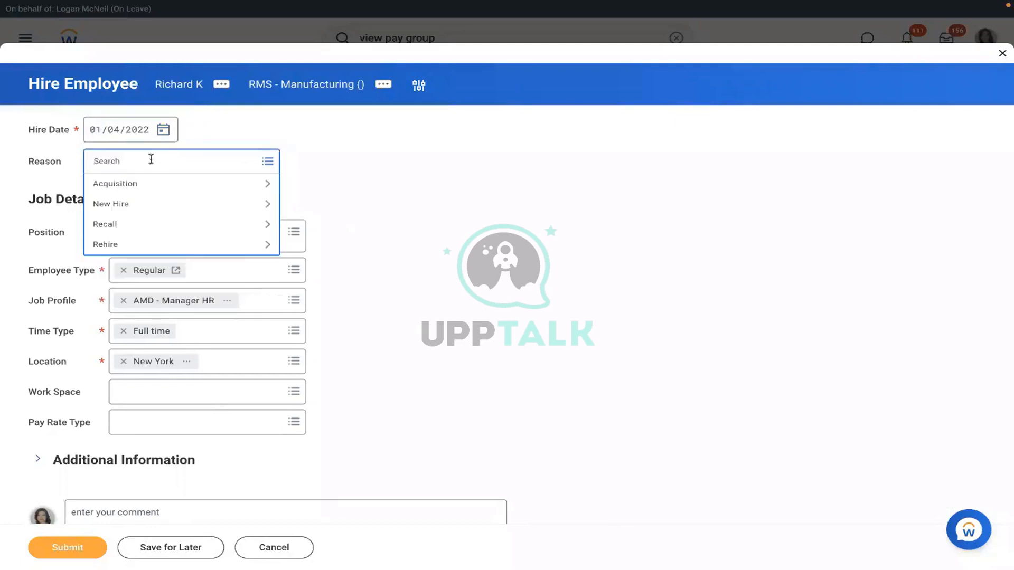
click(115, 212)
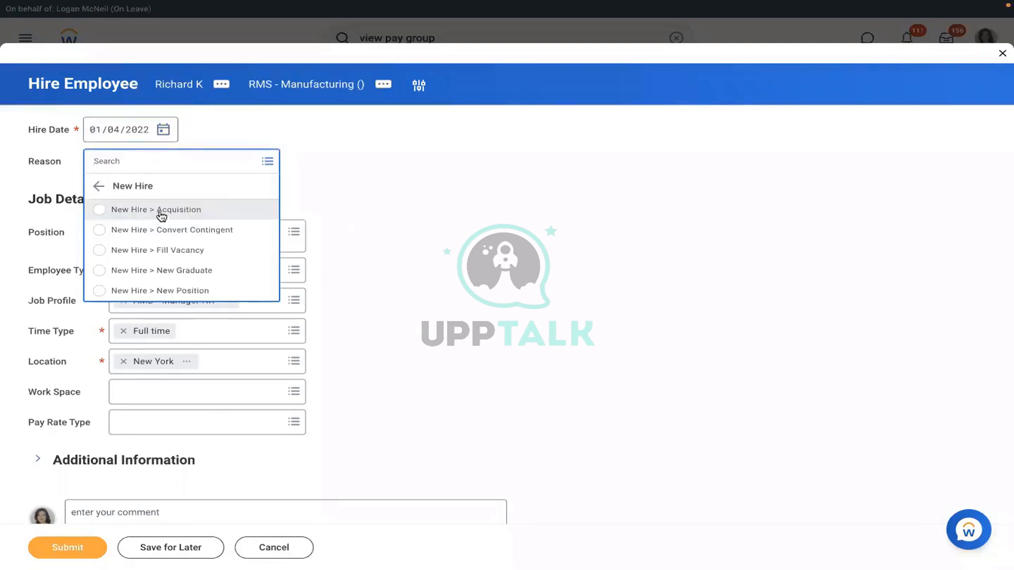
click(139, 291)
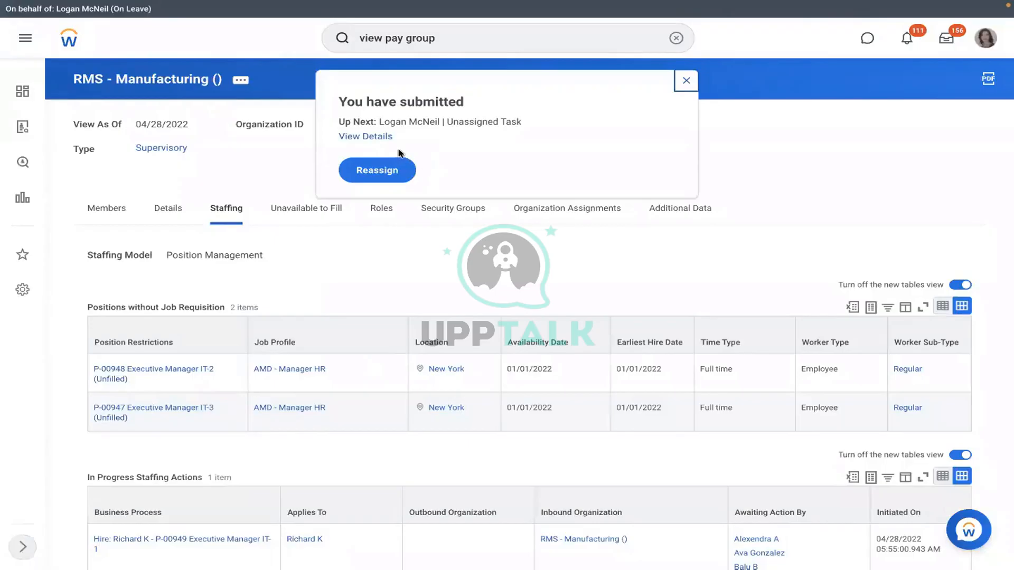
Step: Open the submitted hire's details and review its process history, including the Assign Pay Group step
click(366, 137)
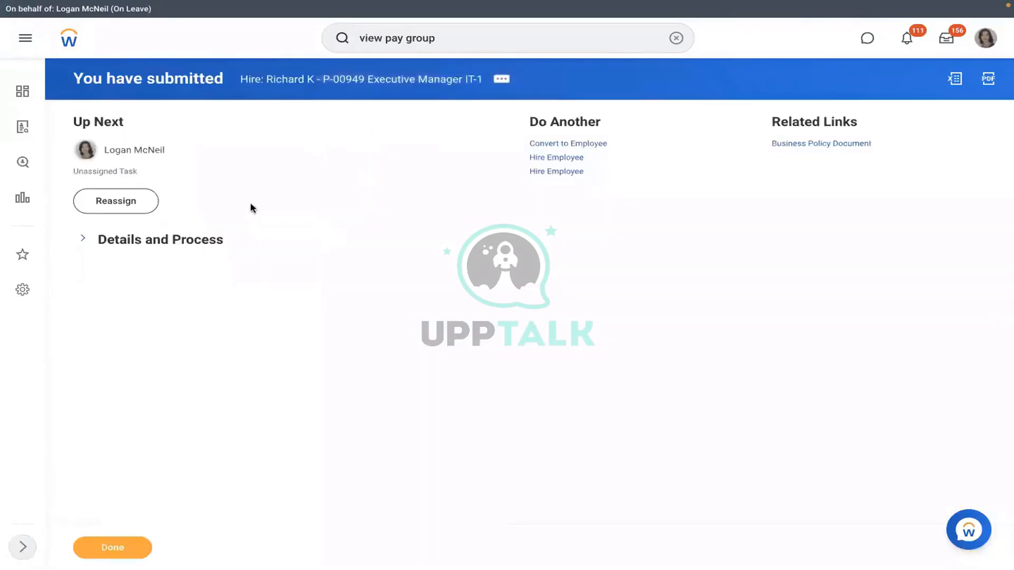
click(151, 241)
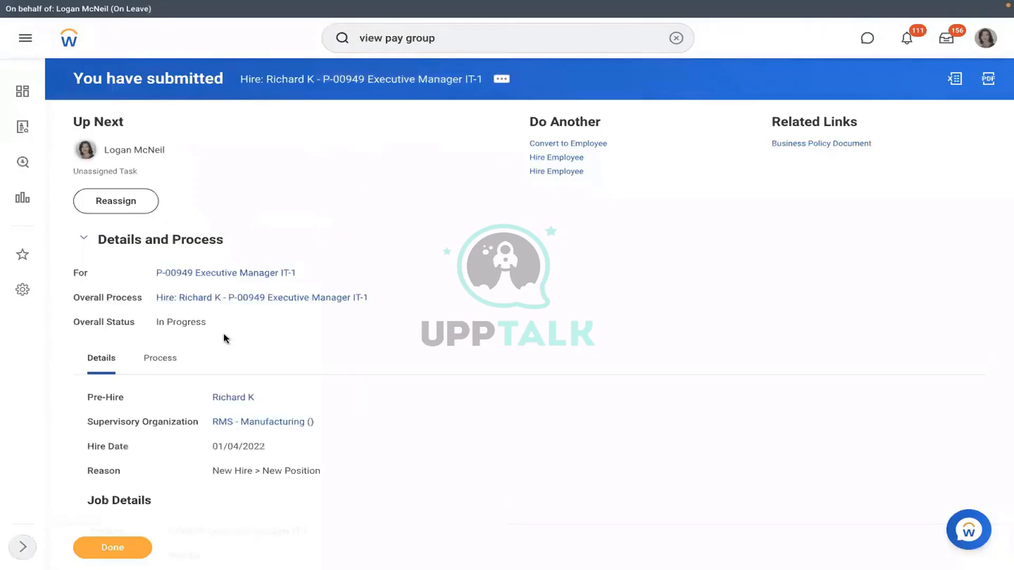
click(176, 359)
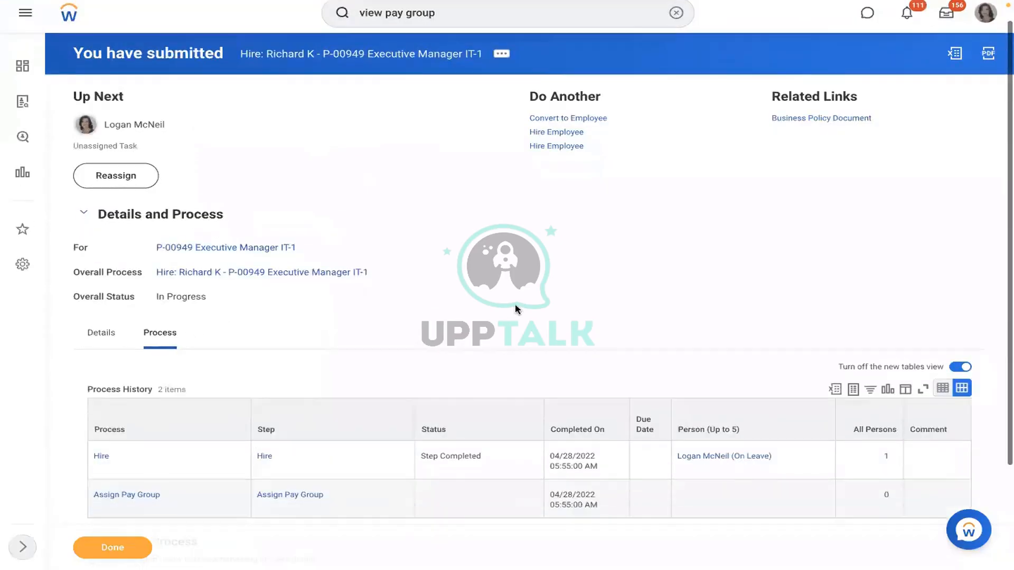
scroll(516, 308, down, 3)
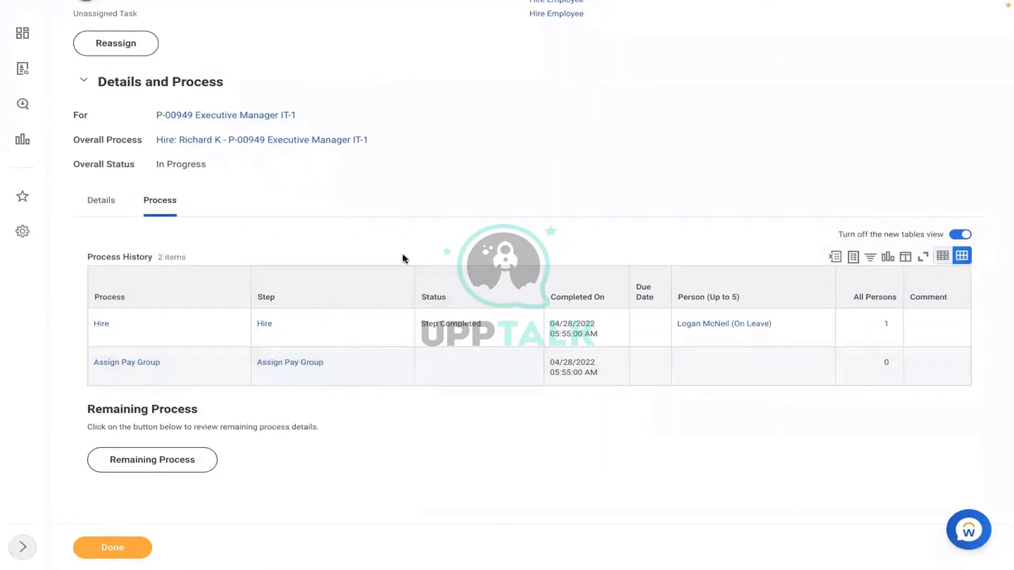
scroll(411, 193, up, 3)
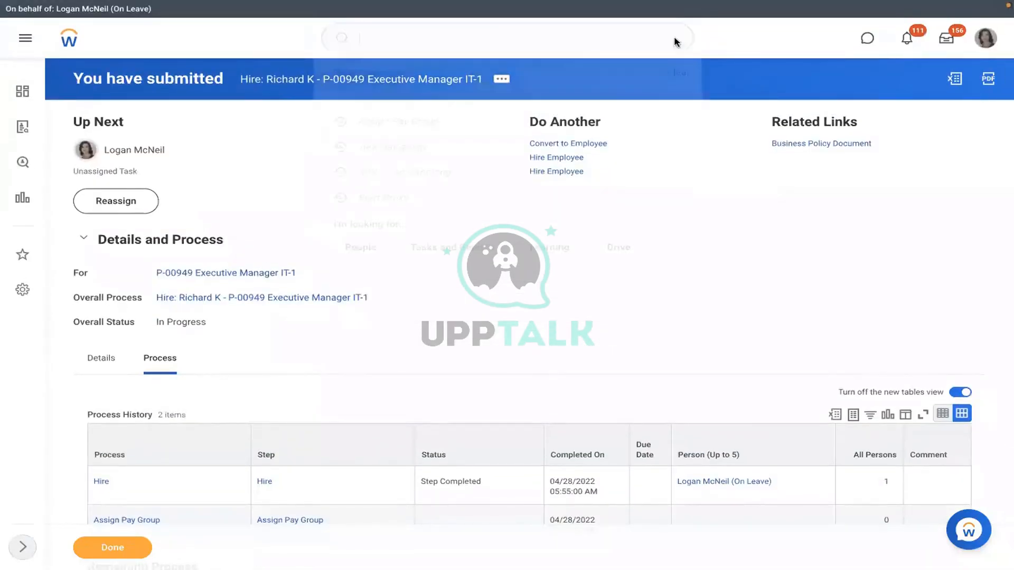
Step: Open Reassign Unassigned Tasks and filter by the Assign Pay Group business process type
click(676, 38)
text(reassign)
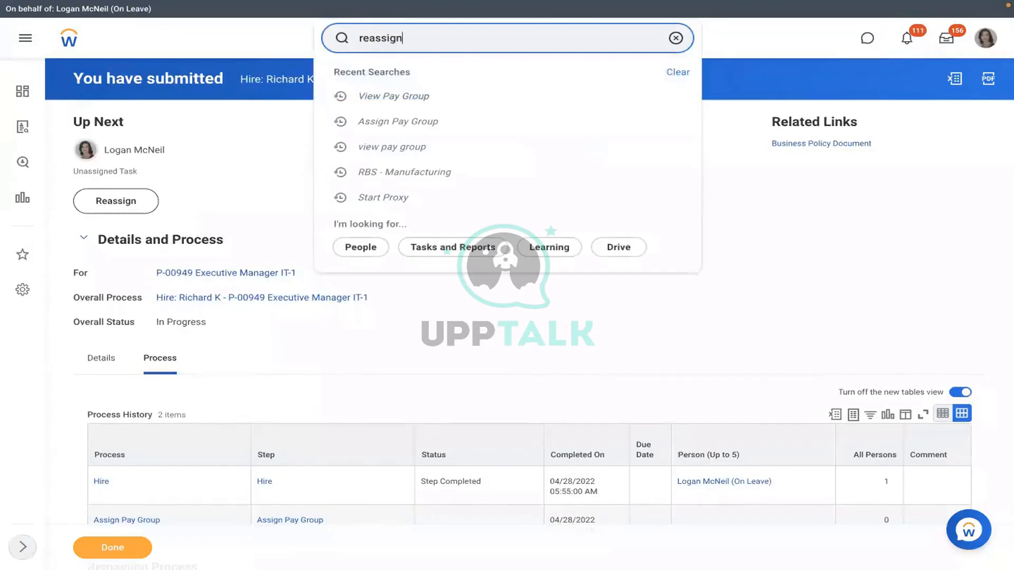
click(394, 109)
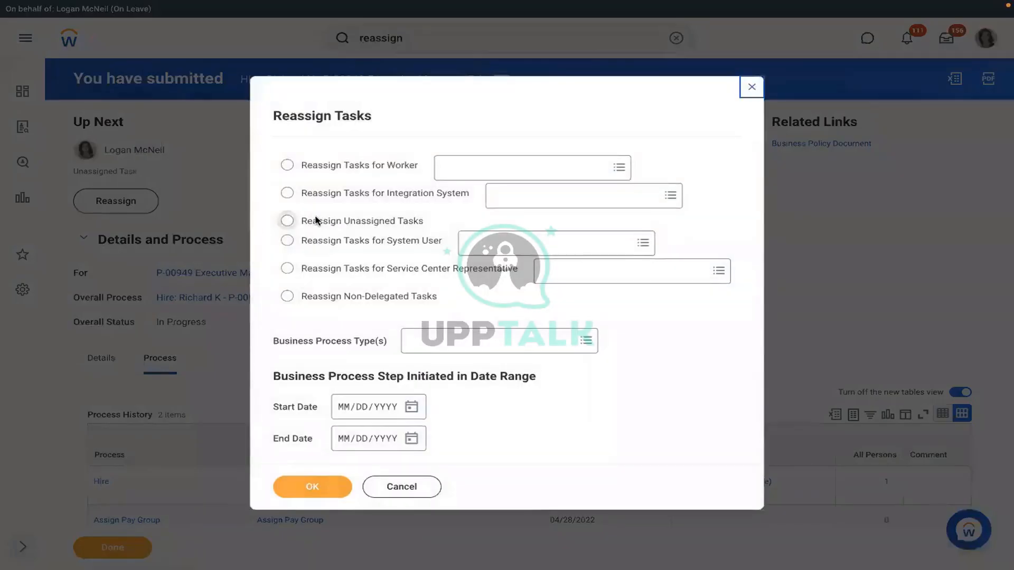
click(316, 221)
click(441, 341)
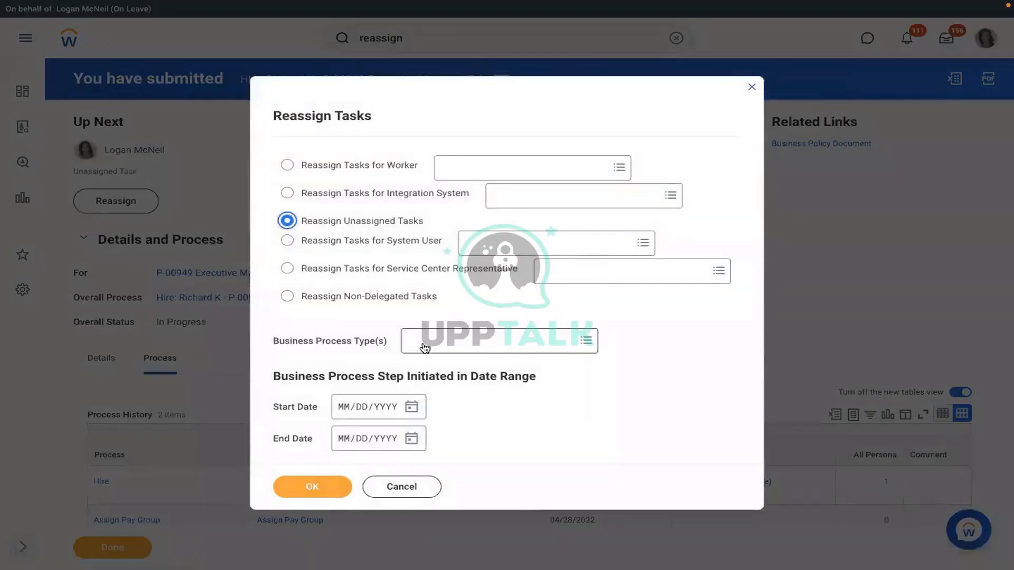
text(assig)
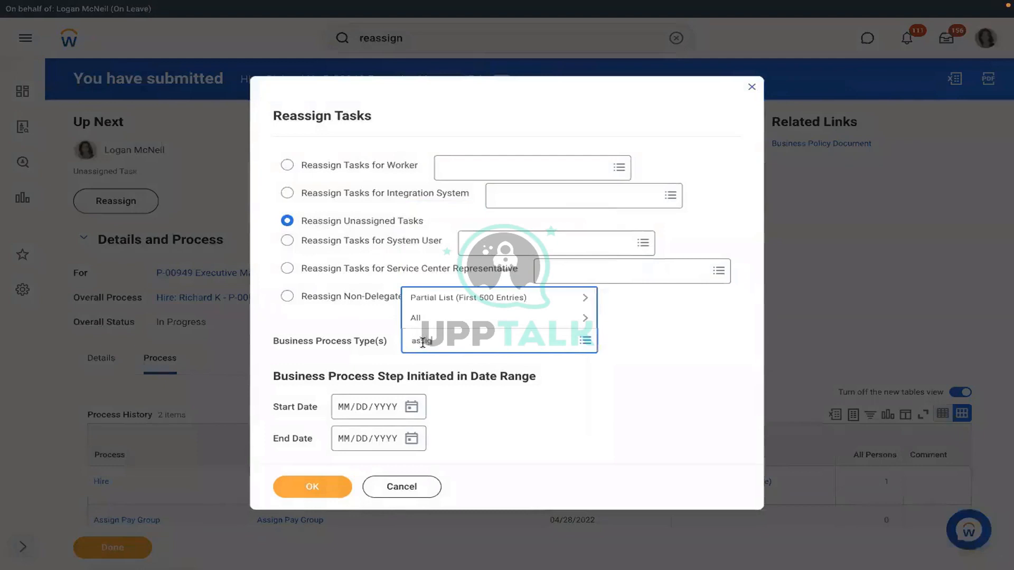
text(n pay group)
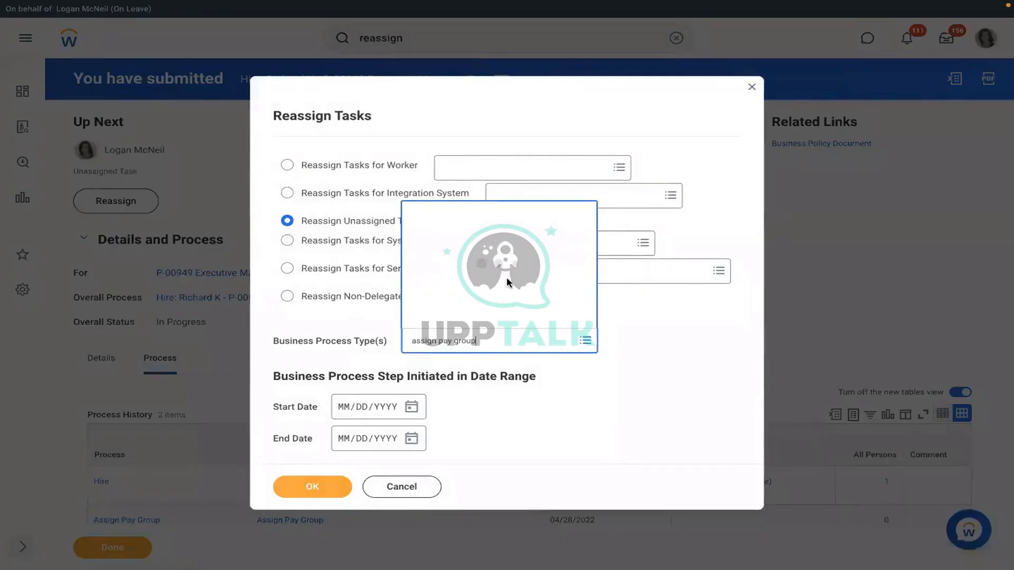
key(Return)
click(322, 490)
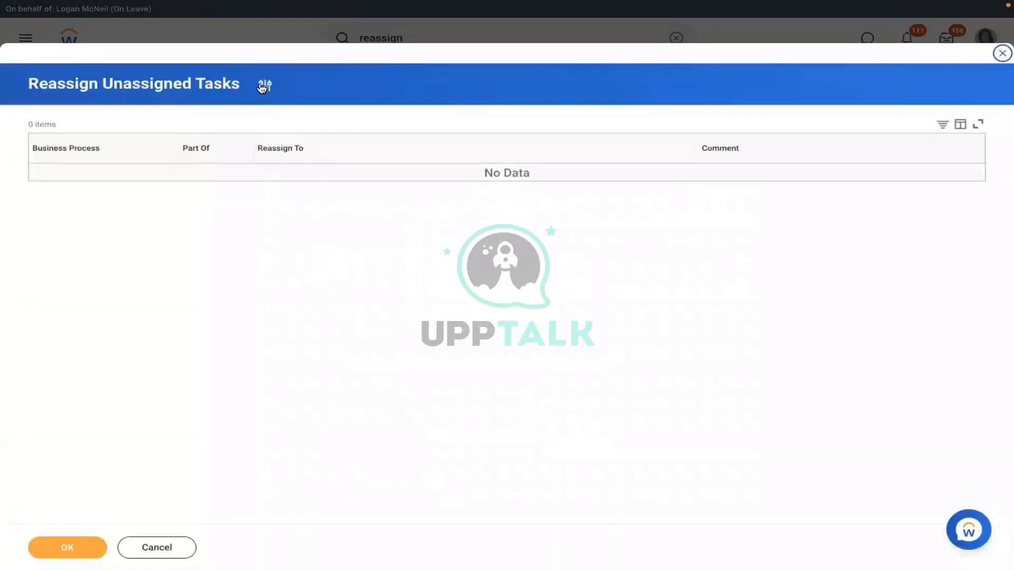
Step: Change the filter to Hire tasks with start date 04/27/2022 and list the unassigned tasks
click(264, 86)
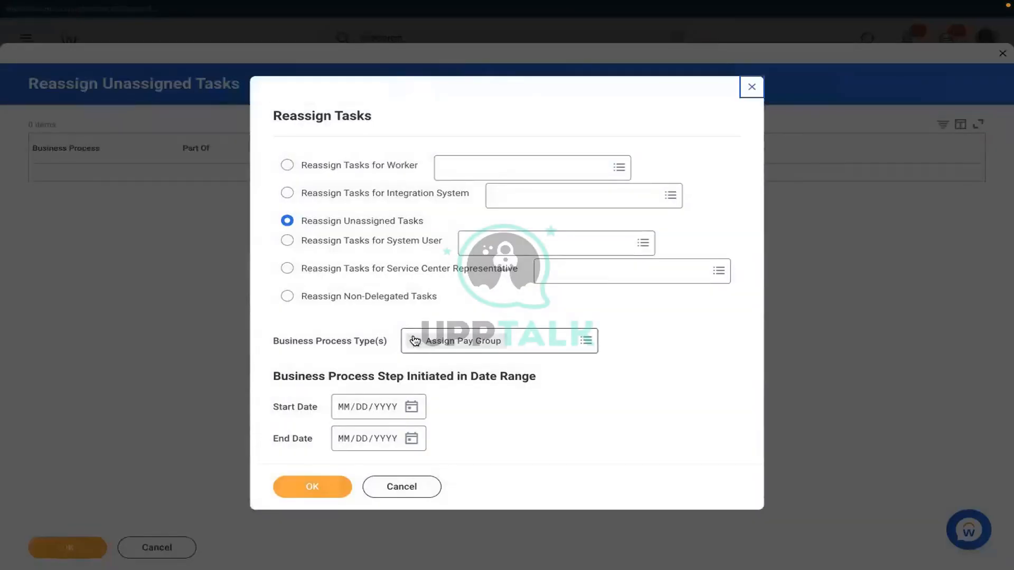
click(414, 340)
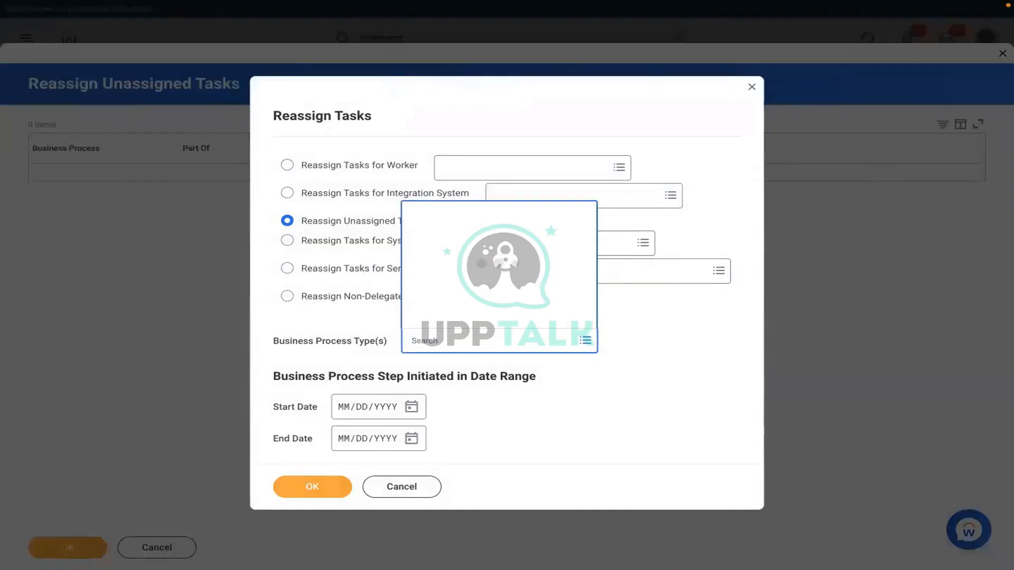
text(hire)
key(Return)
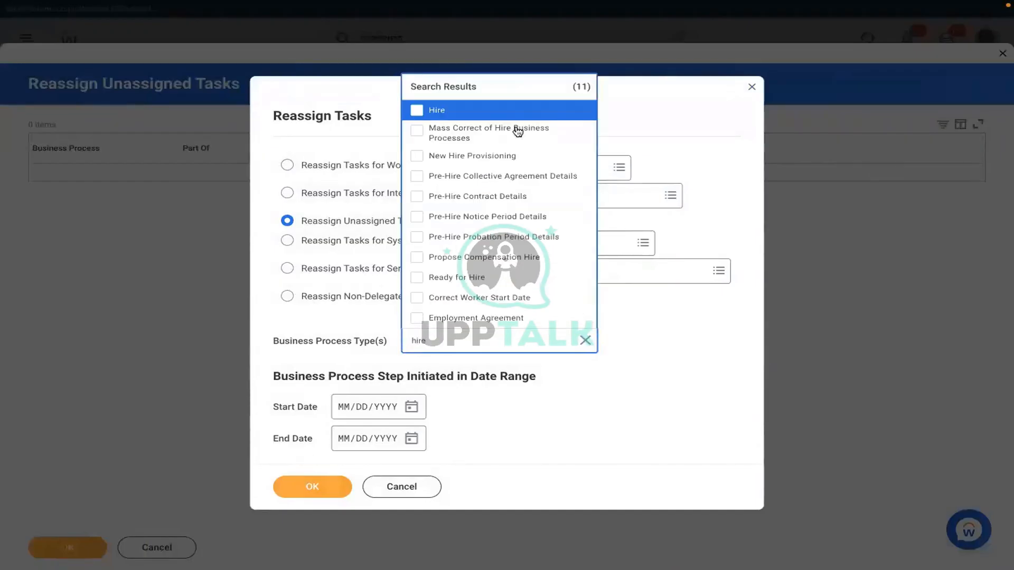
click(447, 111)
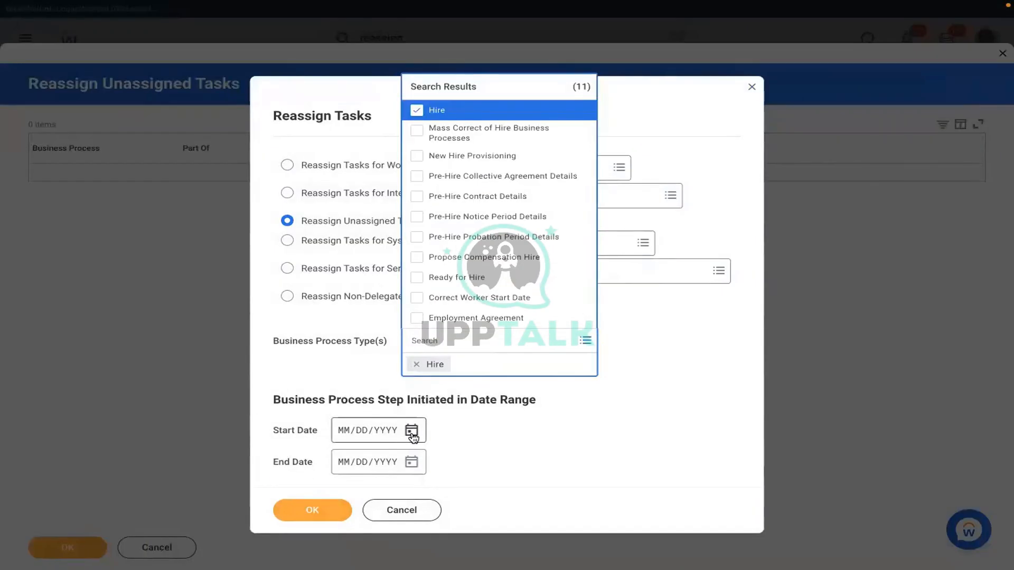
click(401, 415)
click(412, 406)
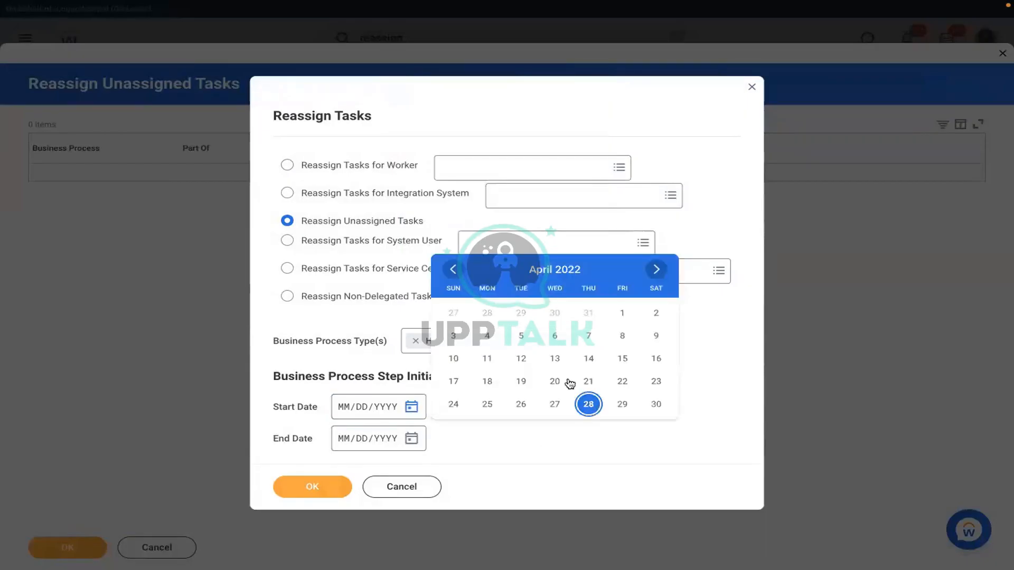
click(557, 405)
click(311, 486)
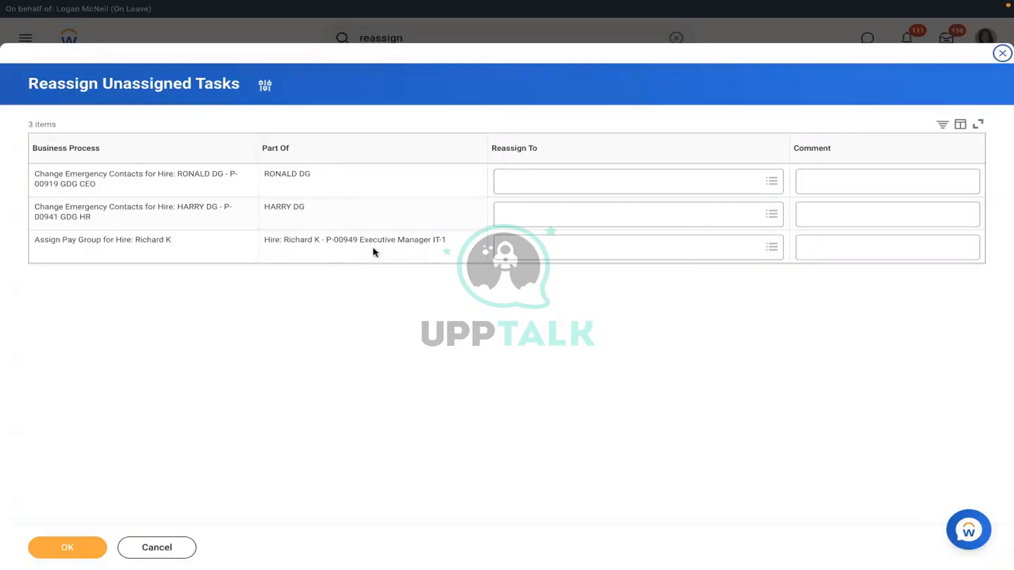
Step: Assign the Assign Pay Group task to the current user and submit the reassignment
click(535, 247)
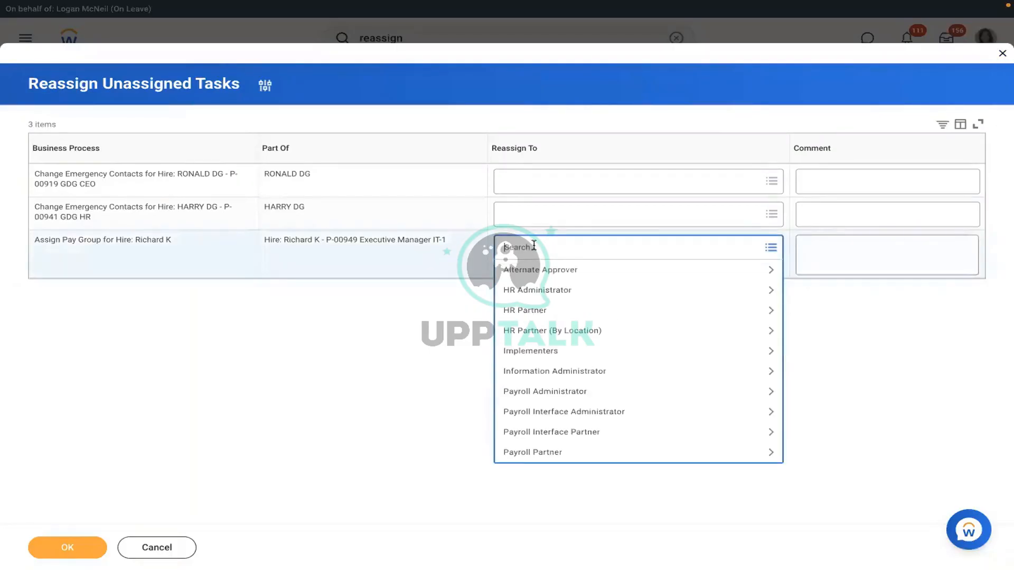
text(logan mc)
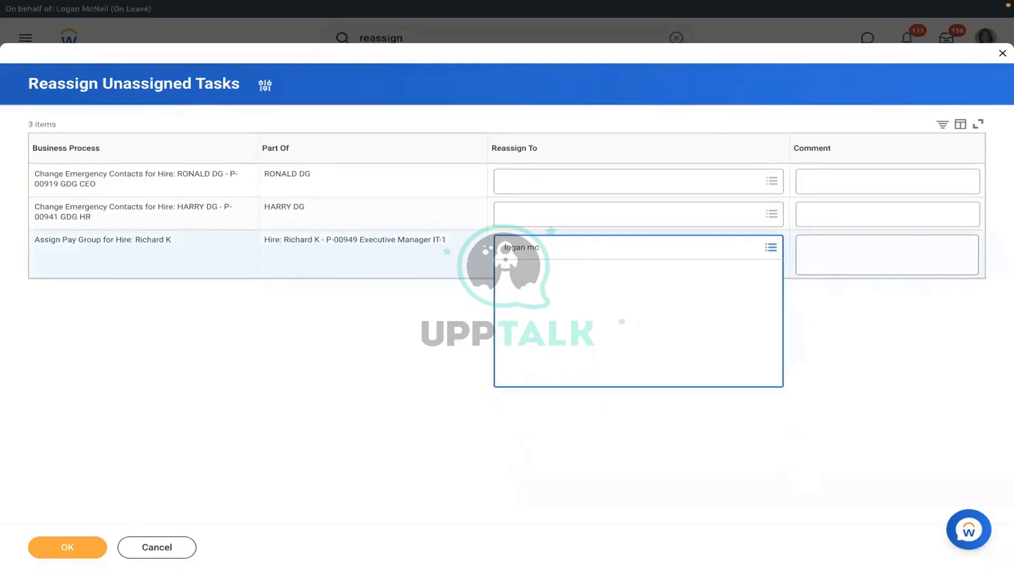
click(67, 548)
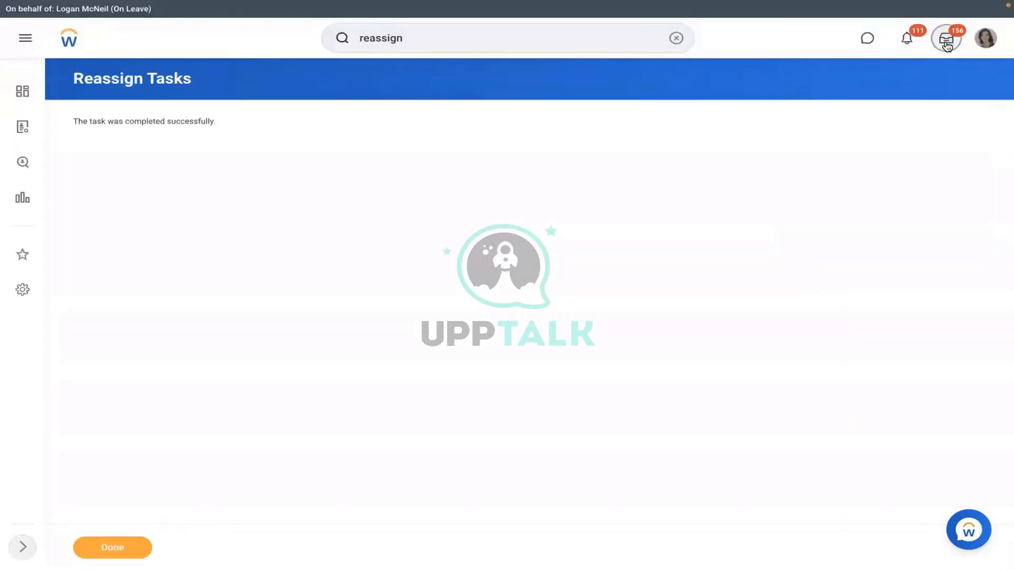
Step: In the inbox's Assign Pay Group task, choose RBS - Monthly PYG as proposed pay group, then remove it
click(945, 41)
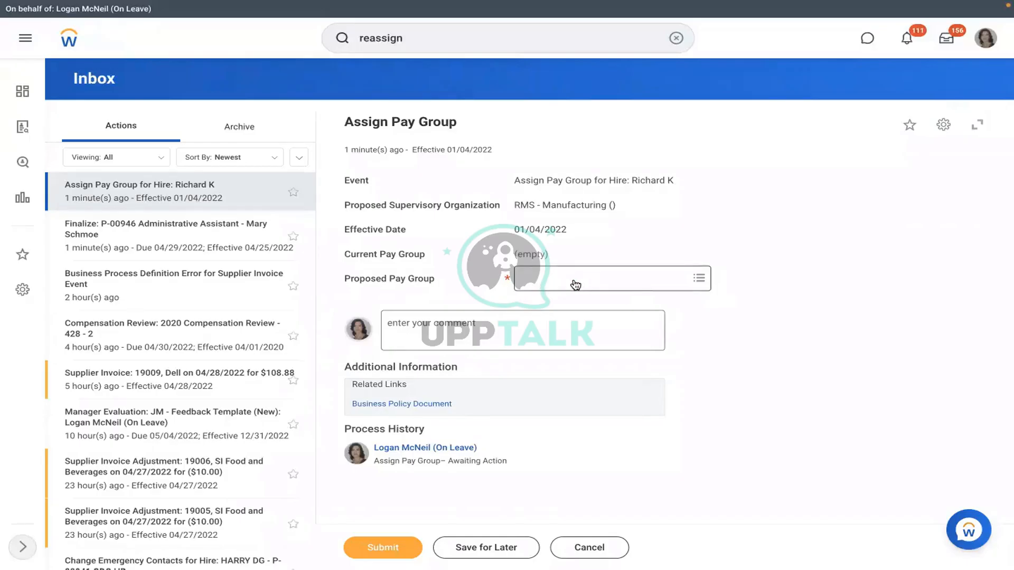
click(574, 279)
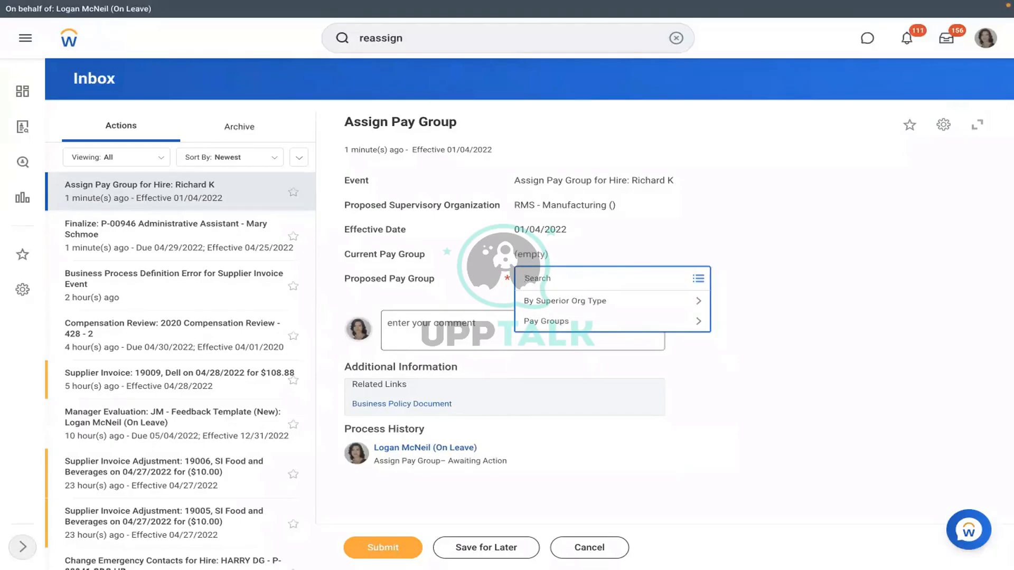
text(rbs)
key(Return)
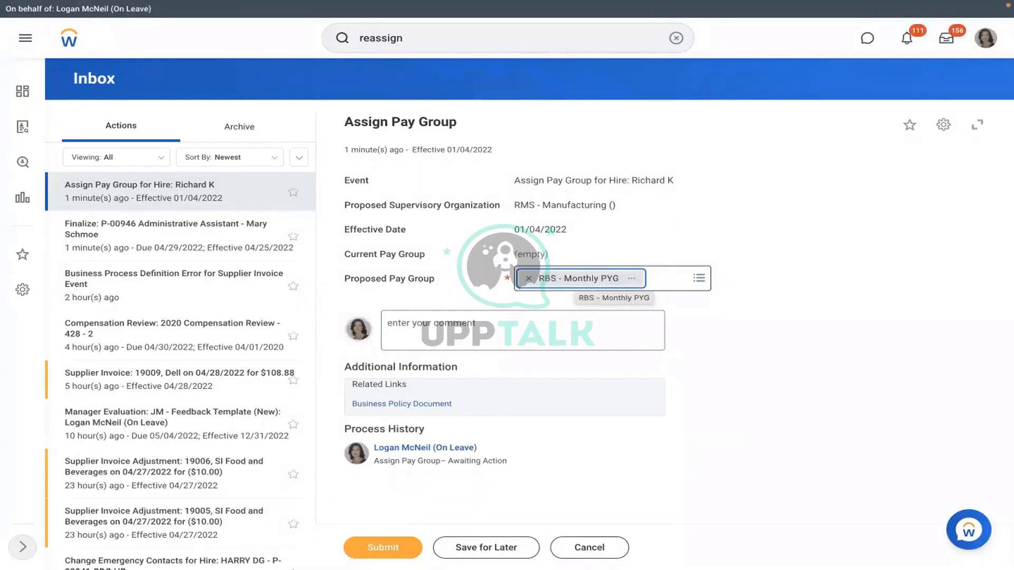
click(529, 279)
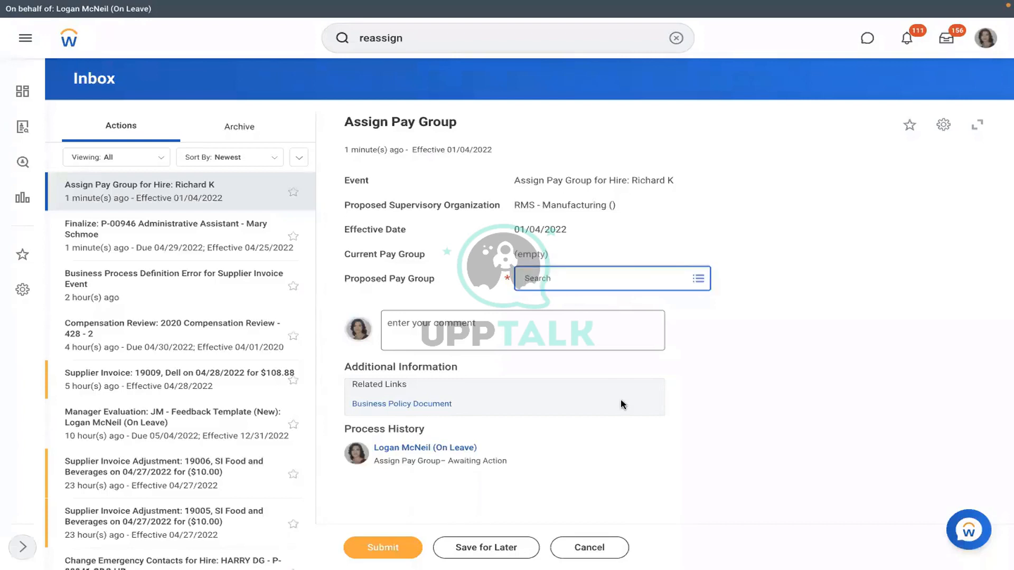
Step: Cancel the Assign Pay Group task and discard the unsaved changes
click(584, 550)
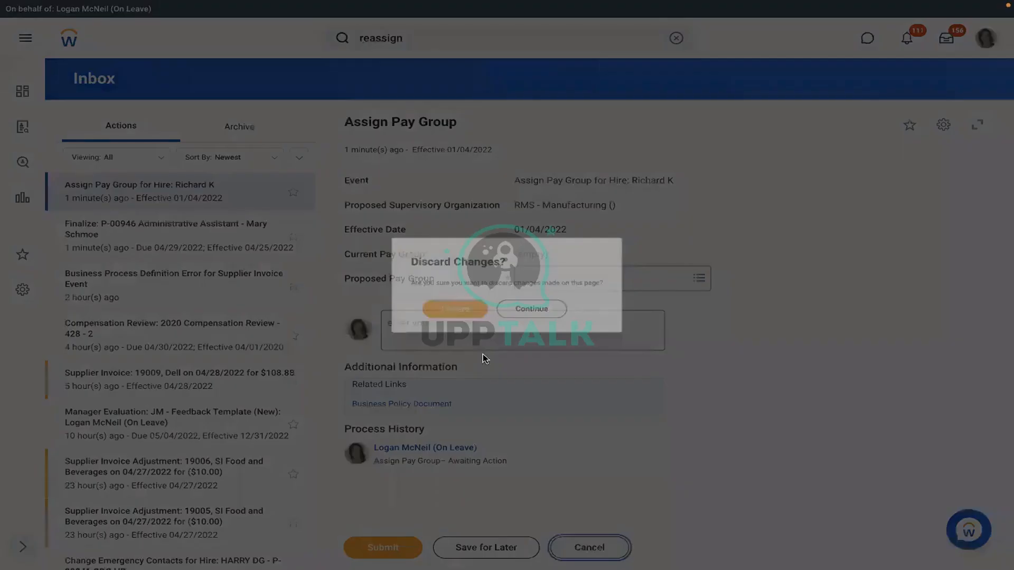
click(442, 311)
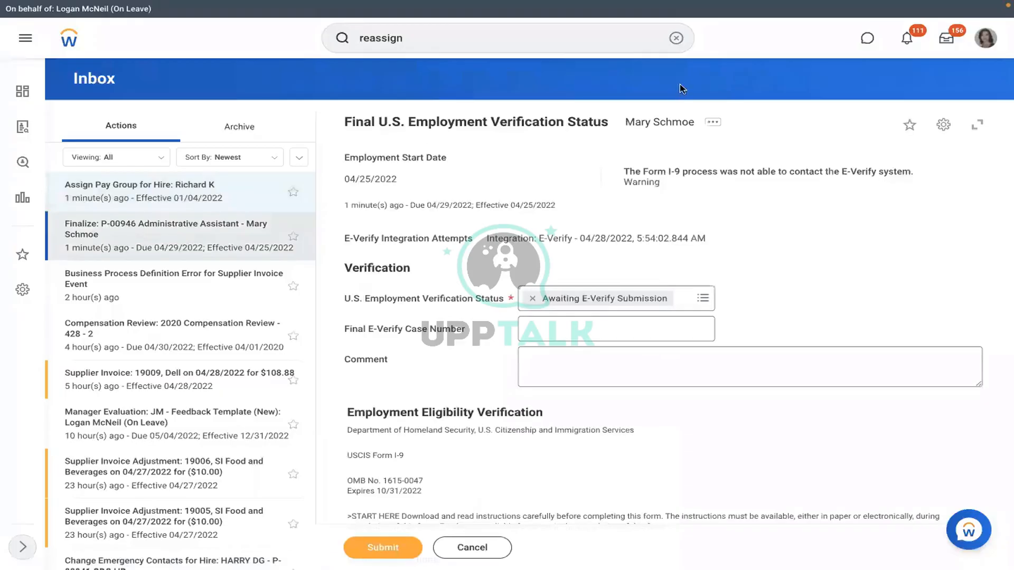
click(673, 40)
click(672, 41)
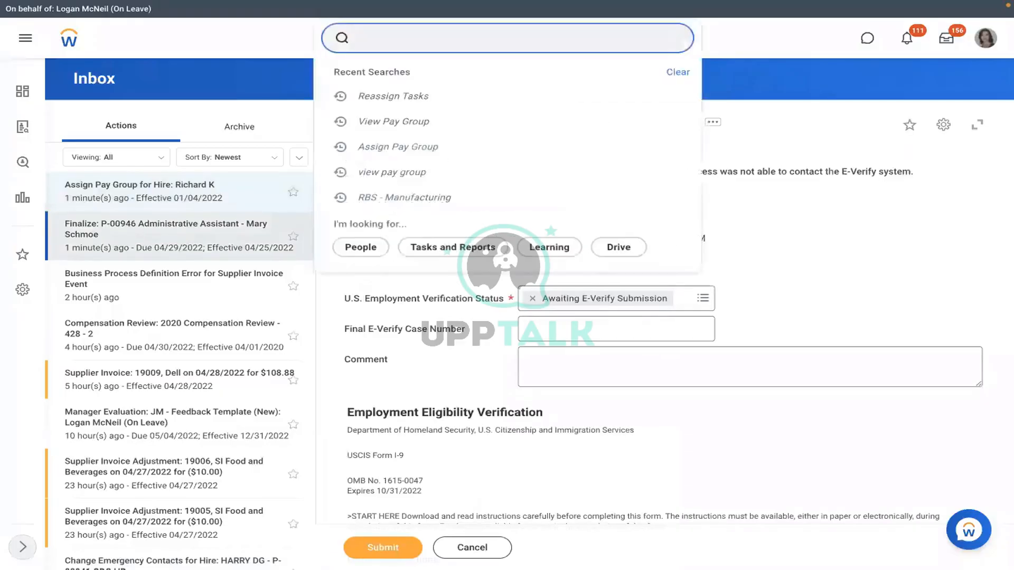
Step: Find RMS - Manufacturing via 'sup org:rms', check the Executive Manager IT-1 position, and show the Staffing tab
text(sup org:)
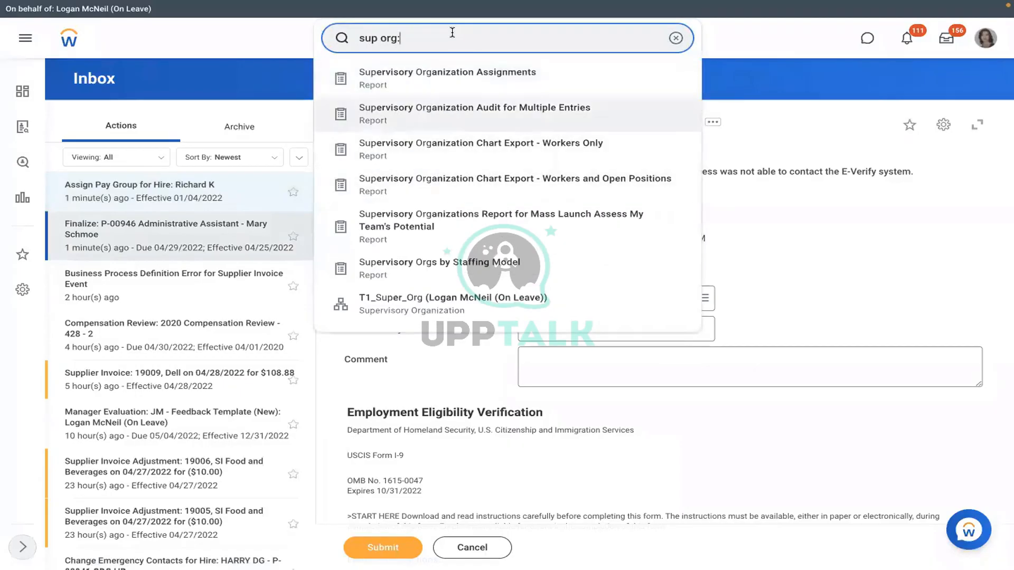
text(rms)
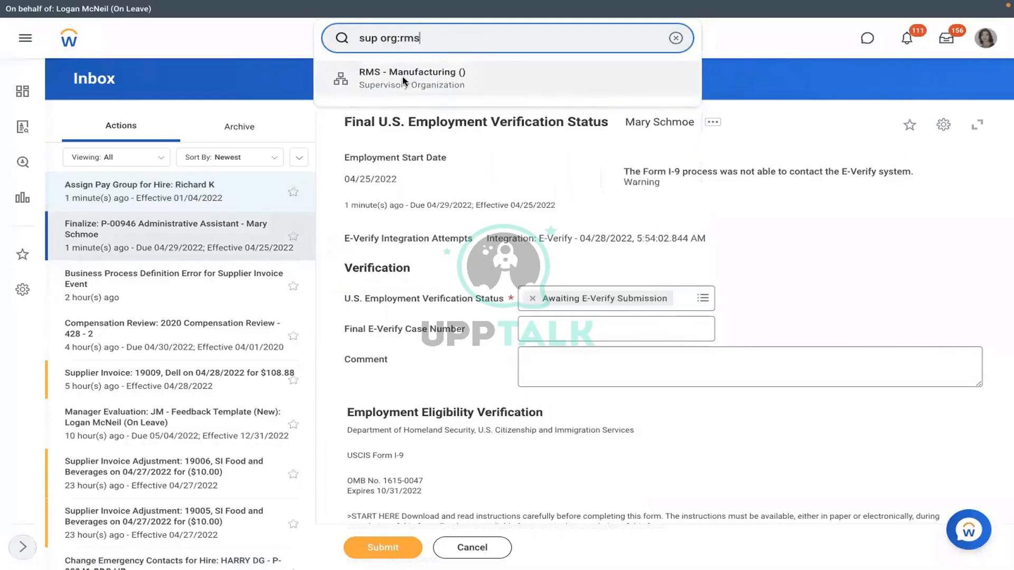
click(406, 80)
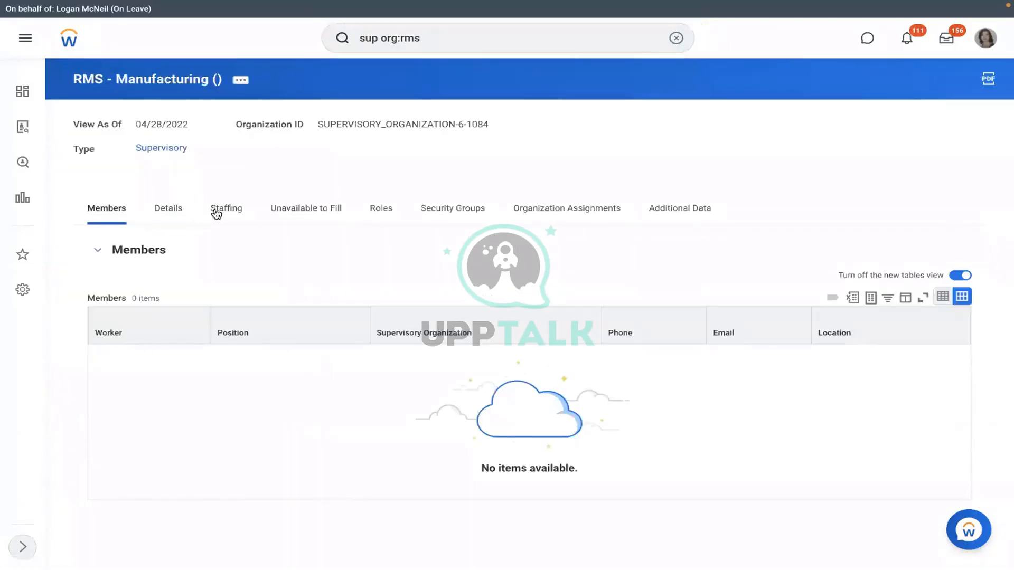
click(309, 210)
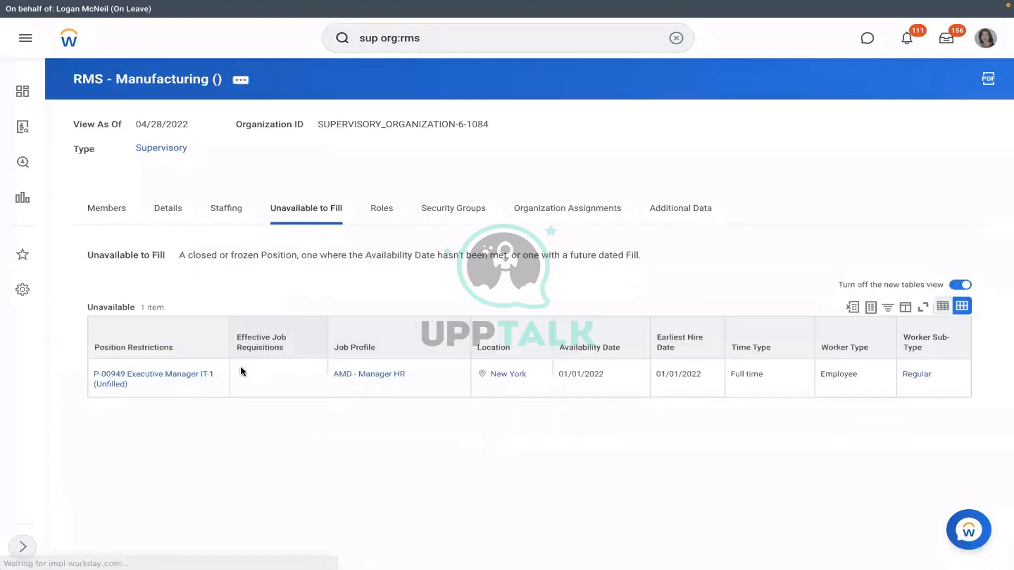
click(139, 385)
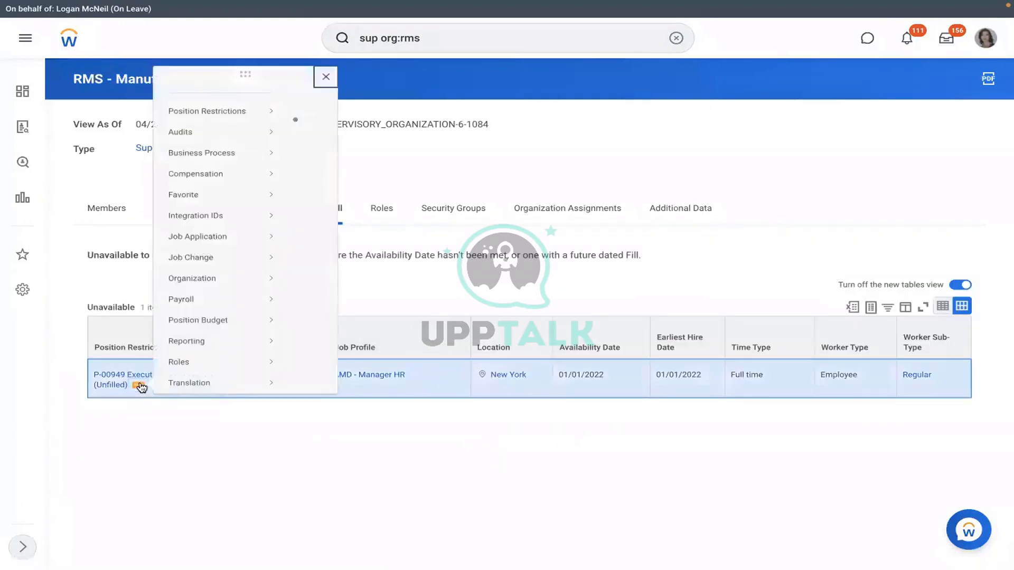
mouse_move(216, 124)
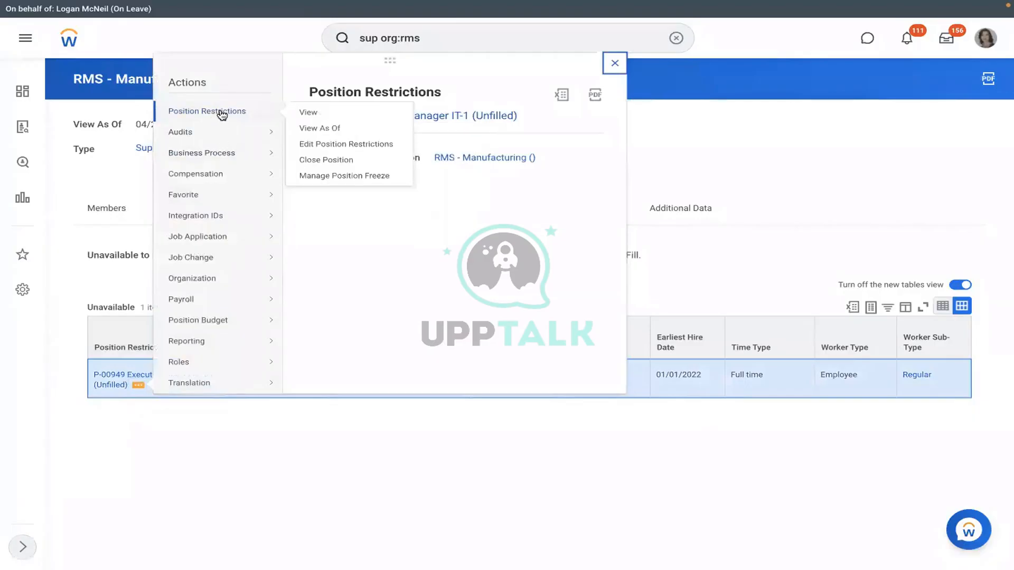
click(193, 456)
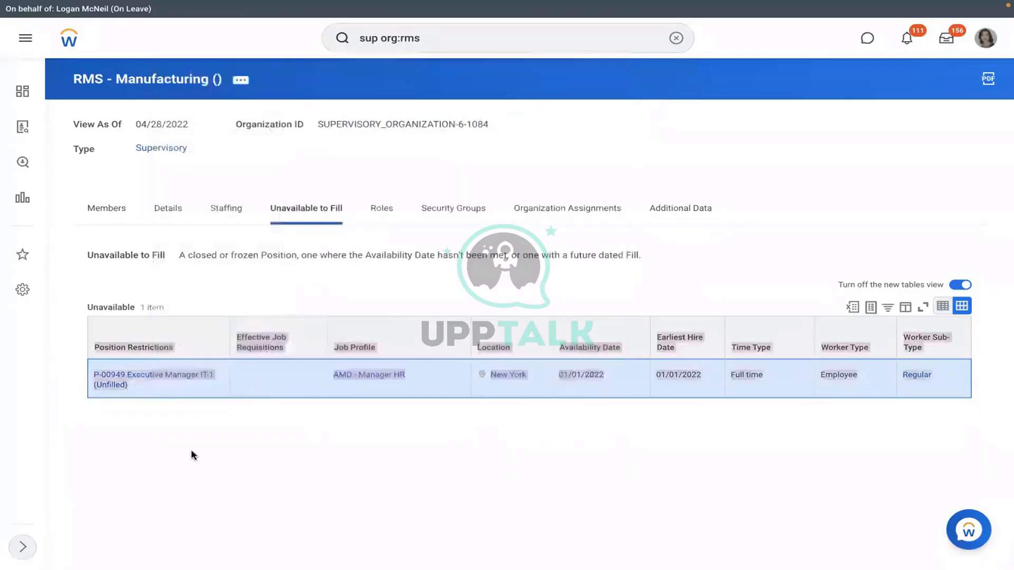
click(237, 221)
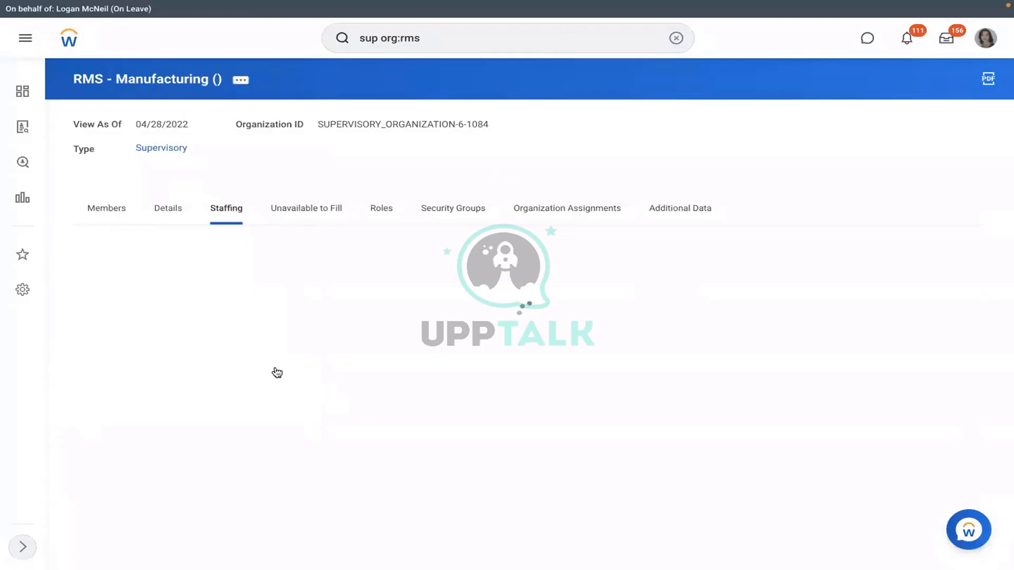
scroll(350, 294, down, 1)
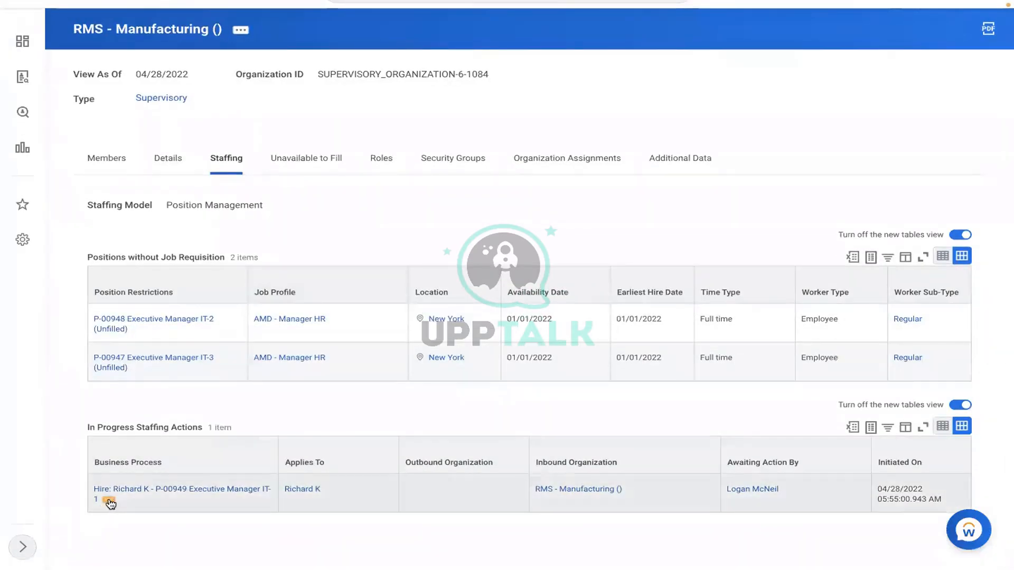
click(111, 505)
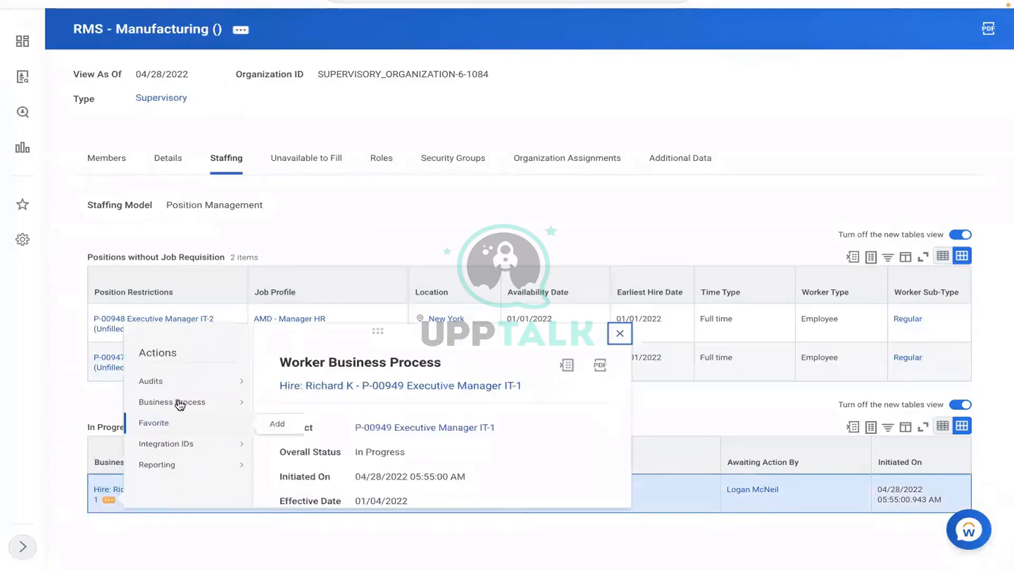
mouse_move(184, 406)
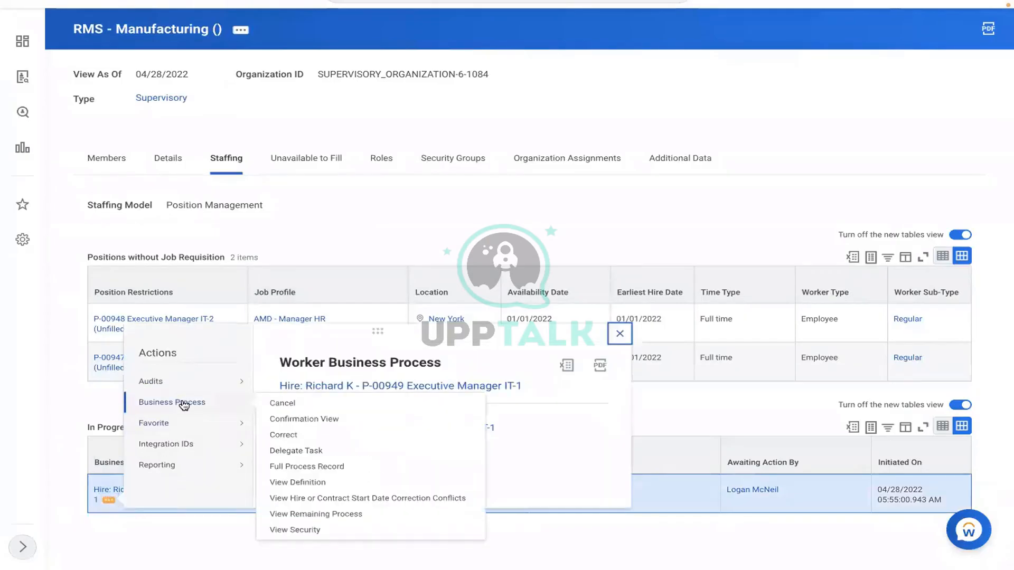
click(282, 405)
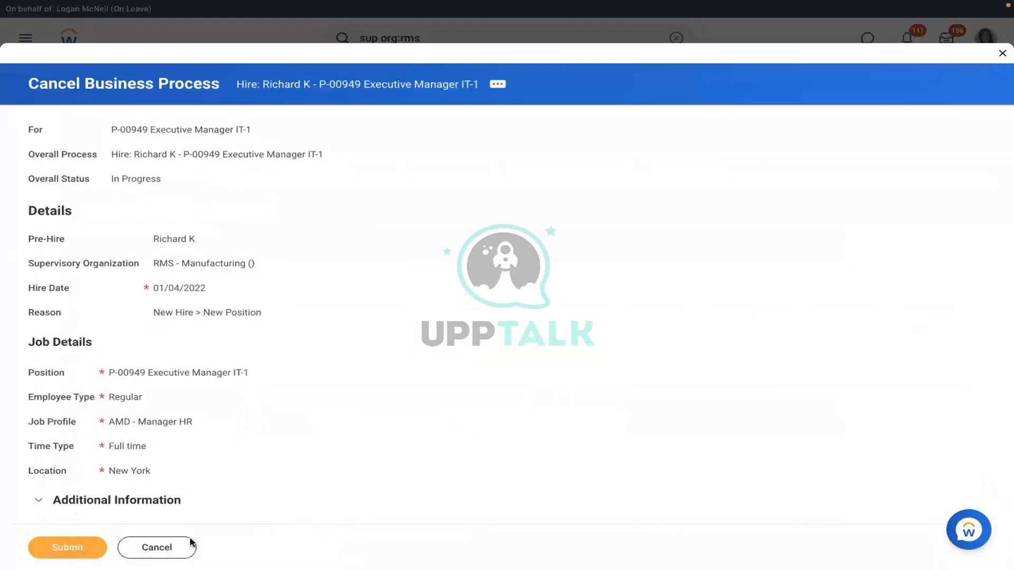
click(171, 550)
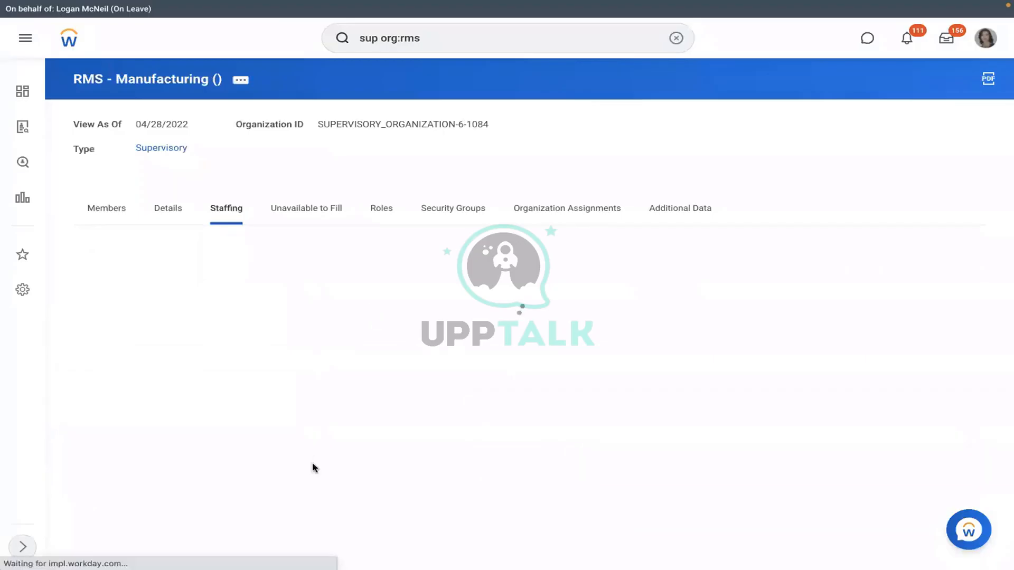
scroll(290, 461, down, 1)
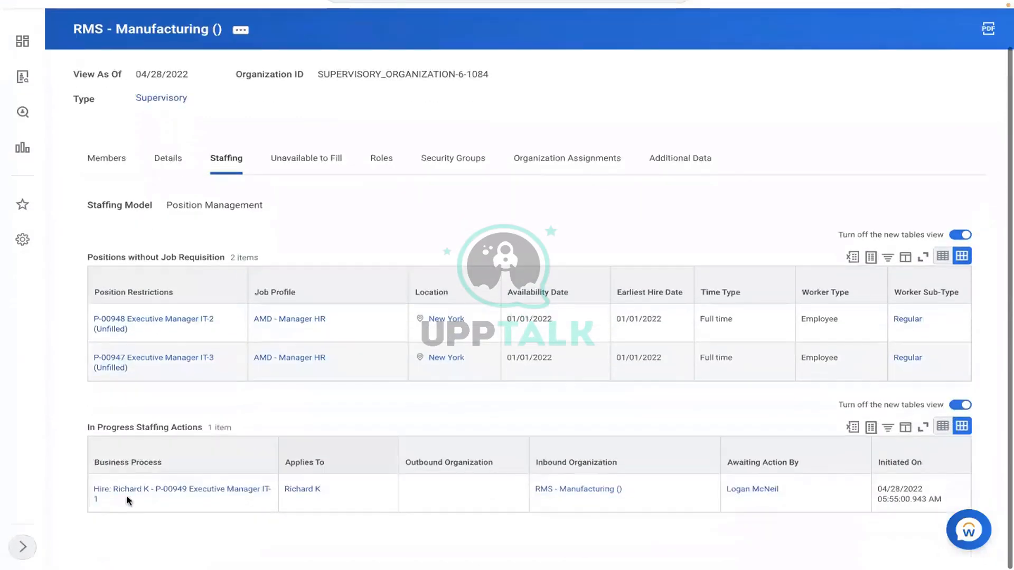
right_click(109, 501)
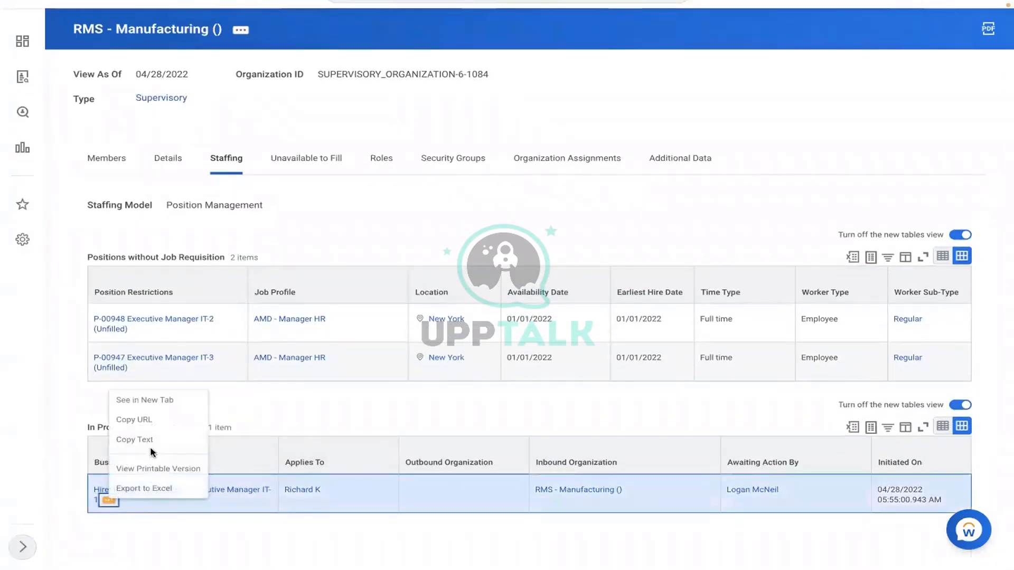
click(140, 442)
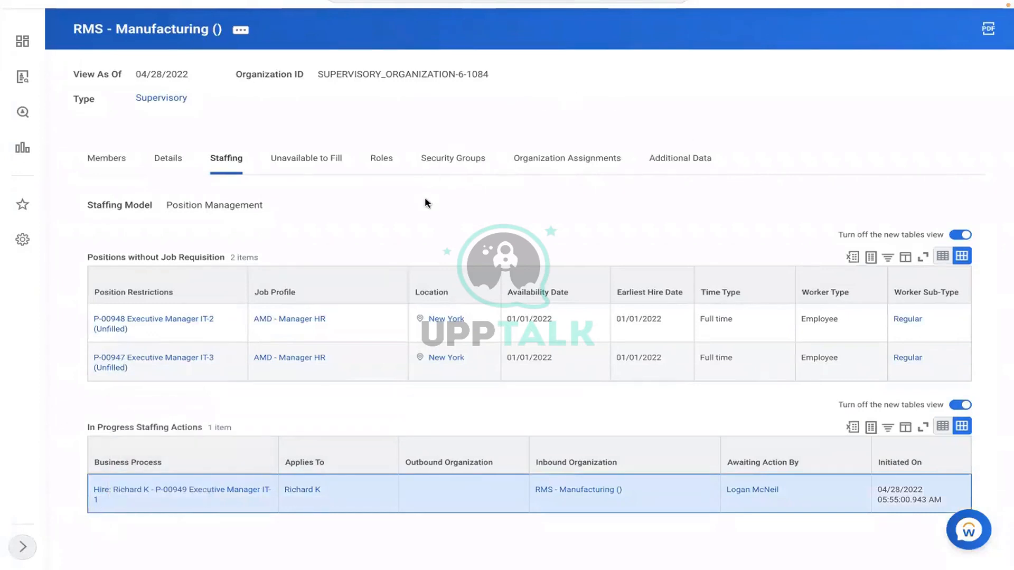
scroll(426, 199, up, 1)
scroll(428, 204, up, 1)
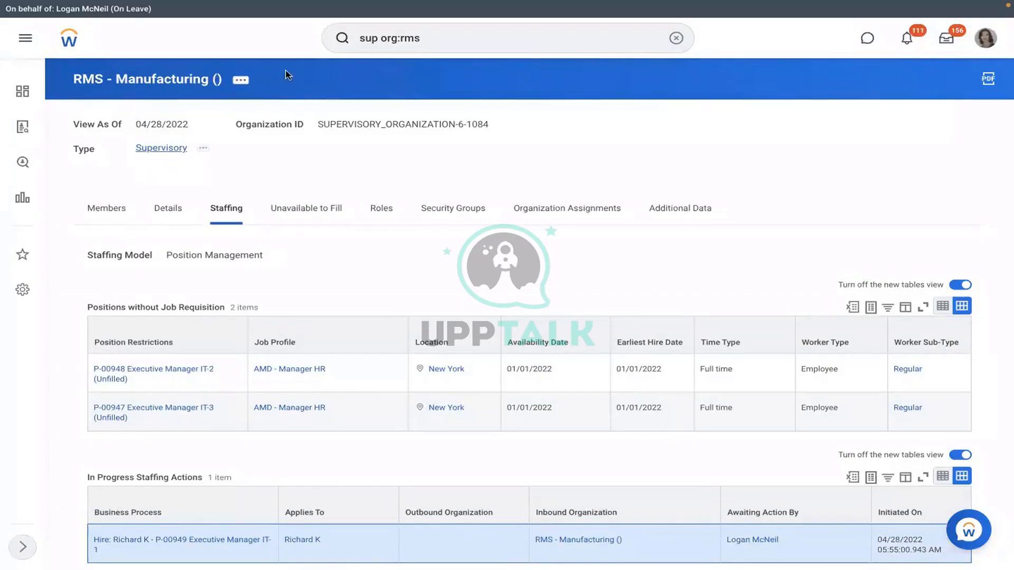
Step: Use the View Pay Group task to select the RBS - Monthly PYG pay group
click(675, 38)
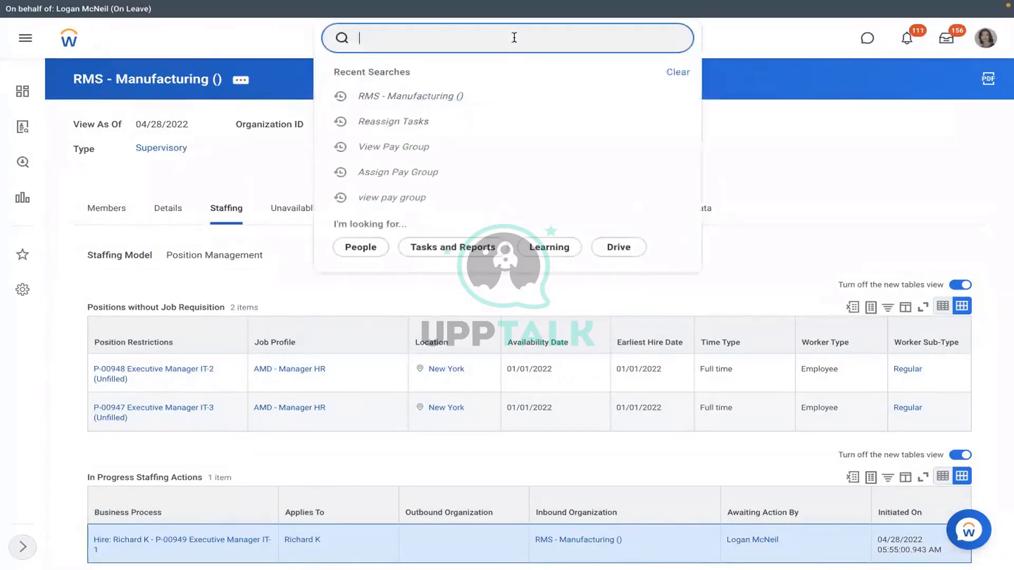
text(view pay group)
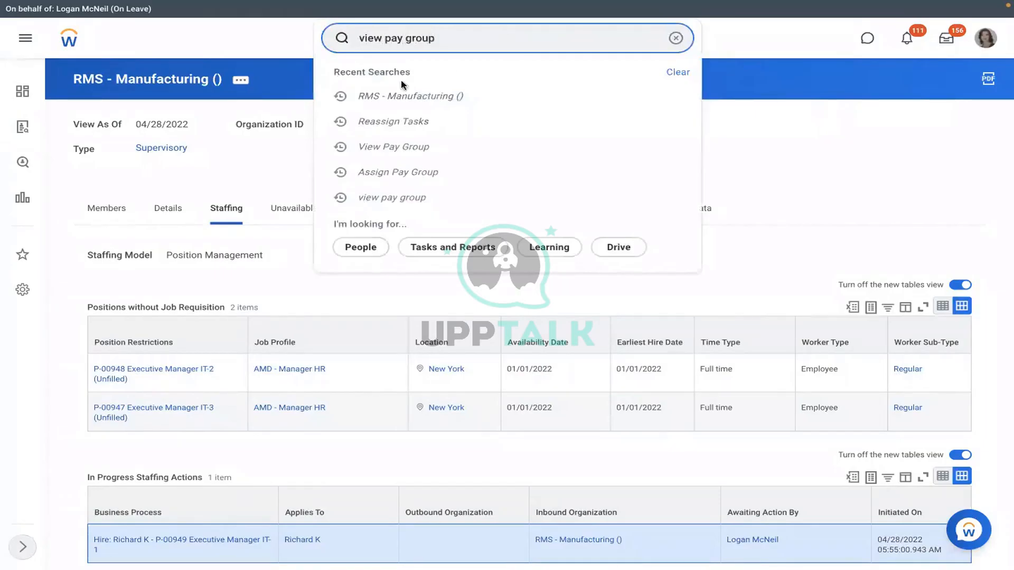
key(Return)
click(437, 79)
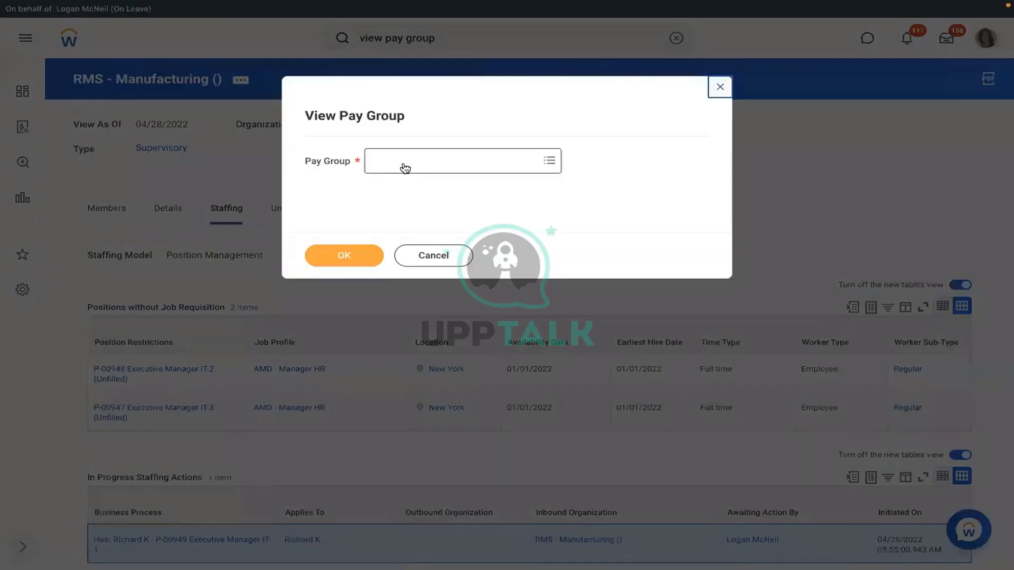
click(405, 168)
text(rms)
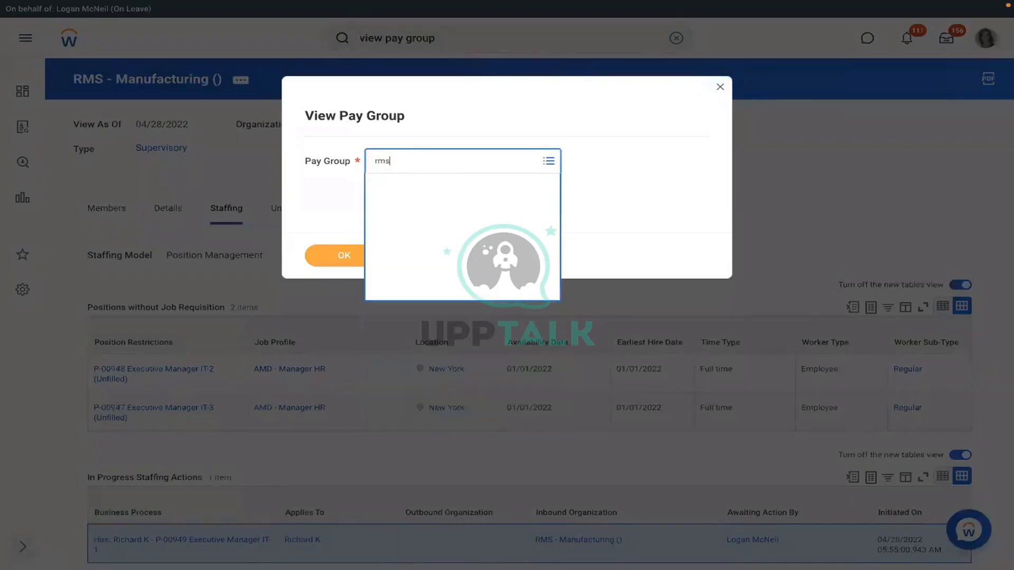
key(Return)
text(rmd)
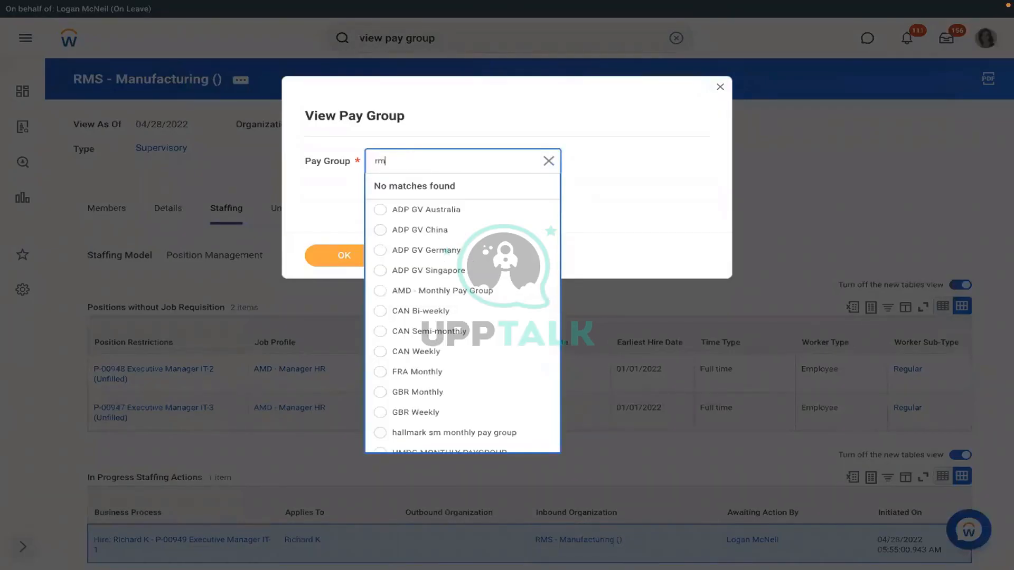
key(Return)
text(rbs)
key(Return)
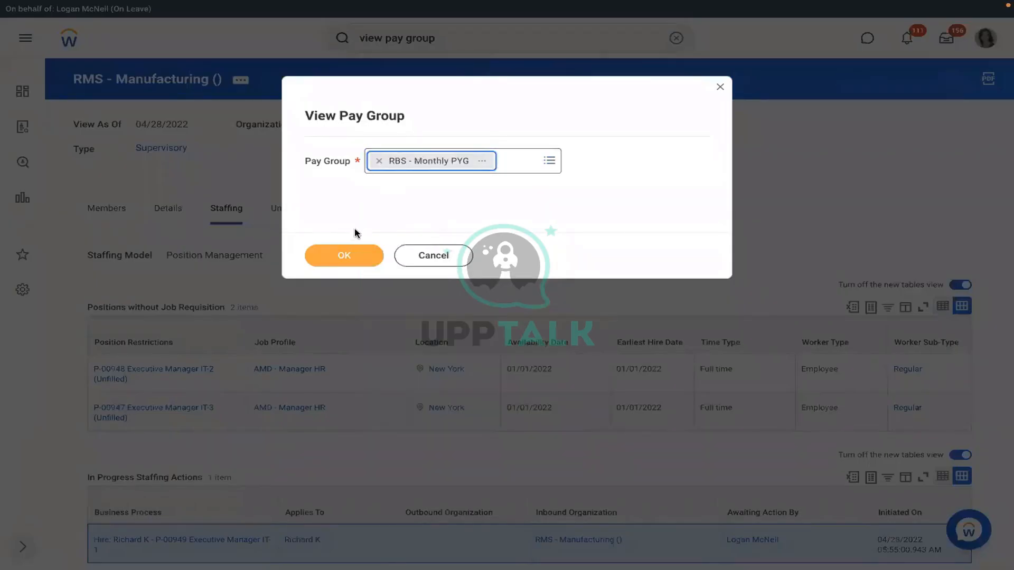
Step: On the pay group's Pay Group tab, open its RBS - PYG Automatic Assignment rule
click(330, 260)
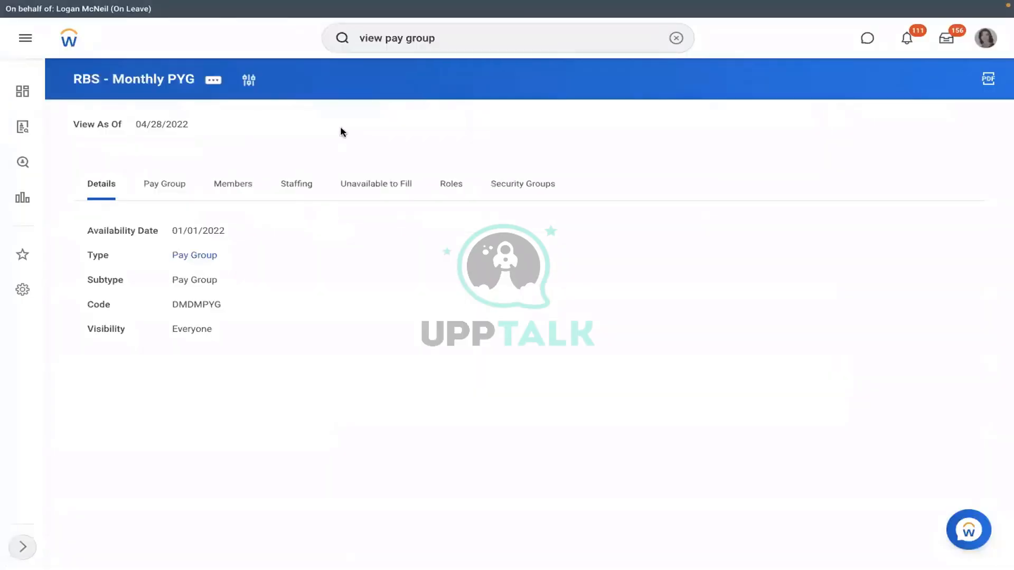
click(165, 195)
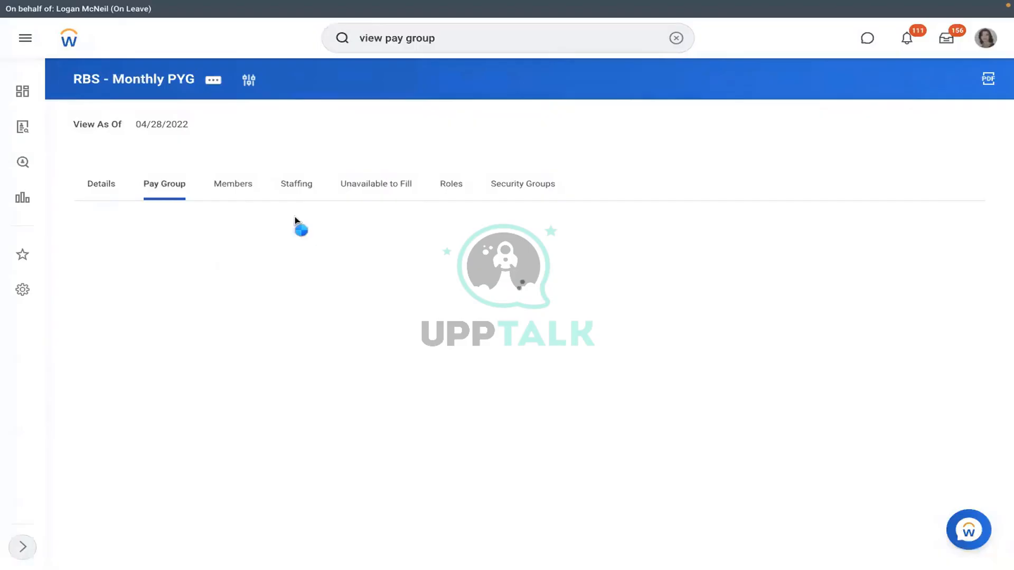
click(567, 423)
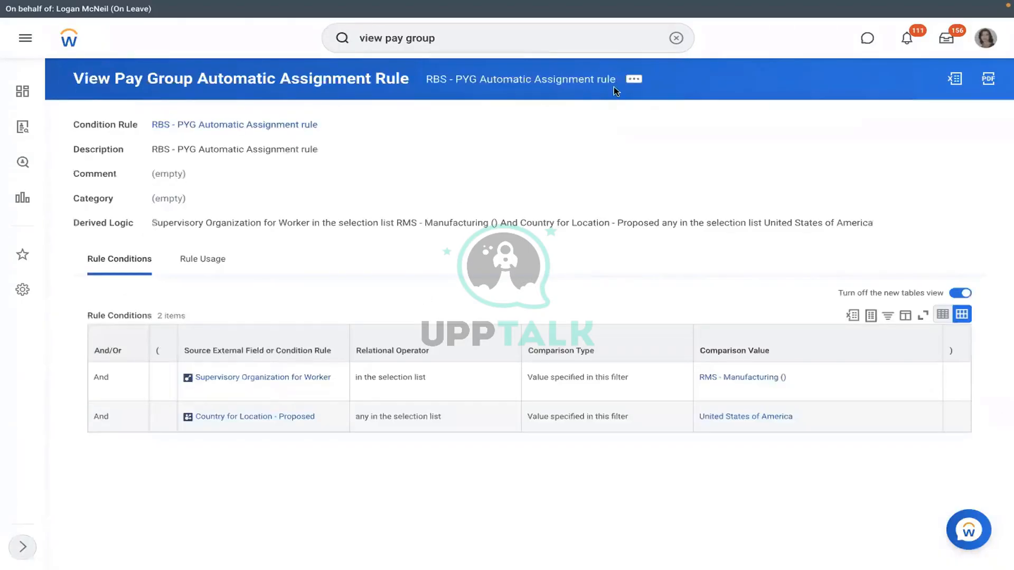
click(635, 81)
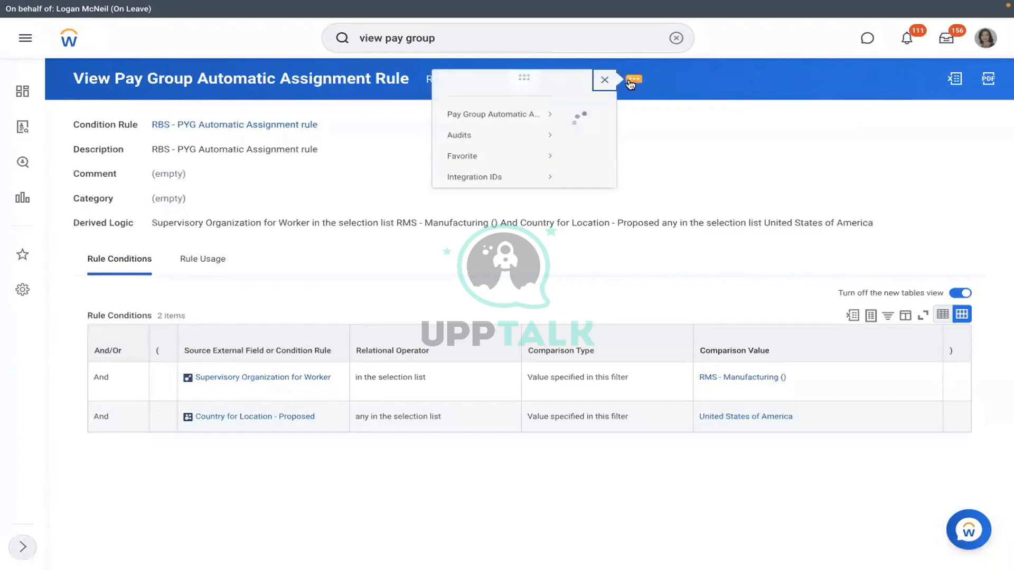
Step: Test the rule against the new hire's Assign Pay Group for Hire event, confirming the result is No
mouse_move(97, 127)
click(184, 147)
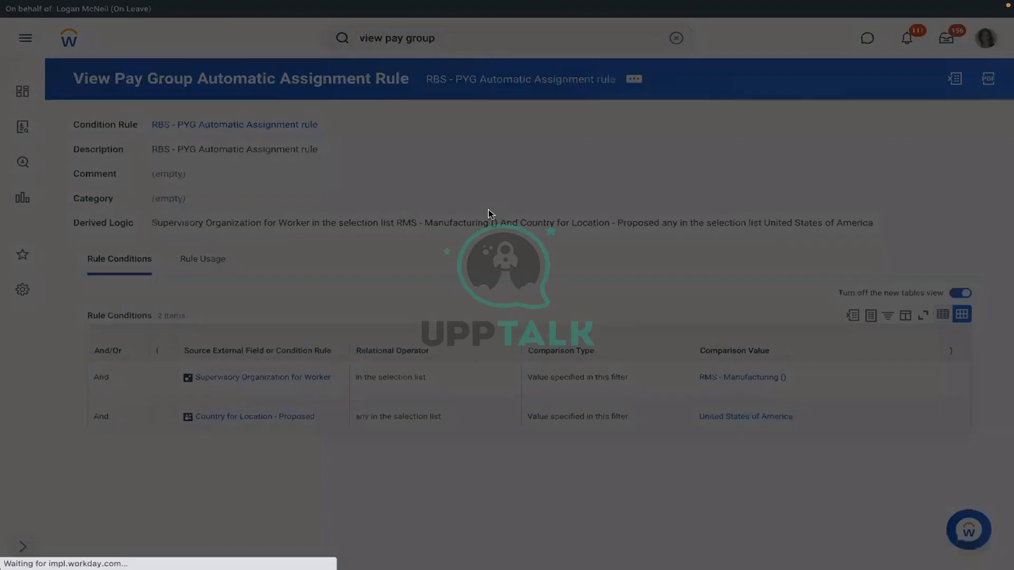
click(505, 199)
key(ctrl+v)
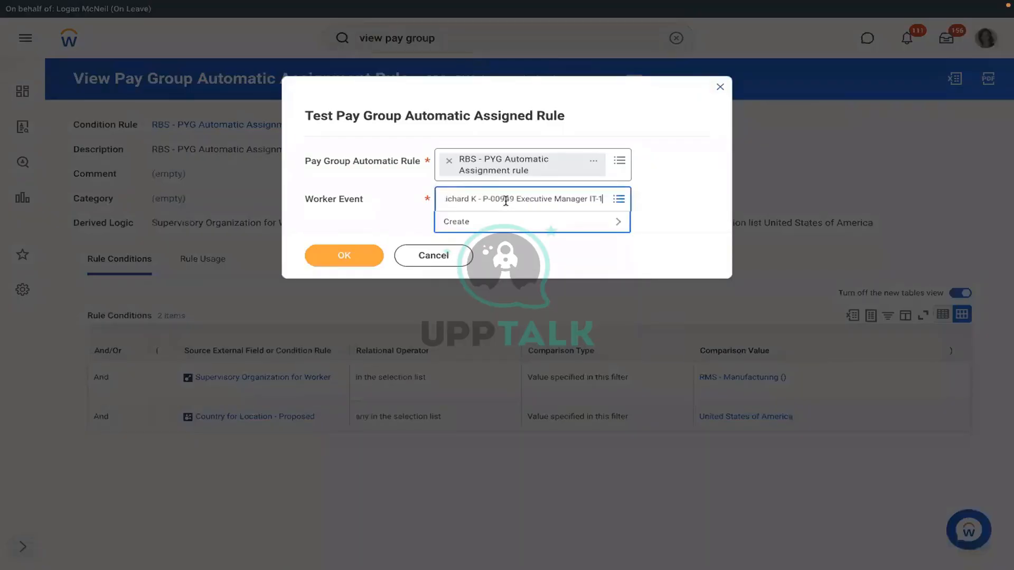
key(Return)
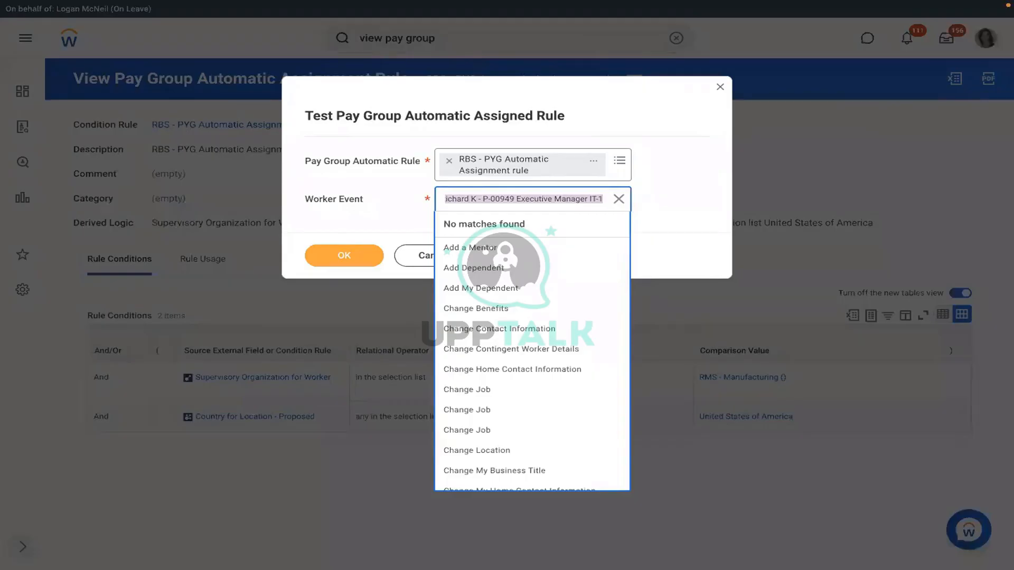
text(r)
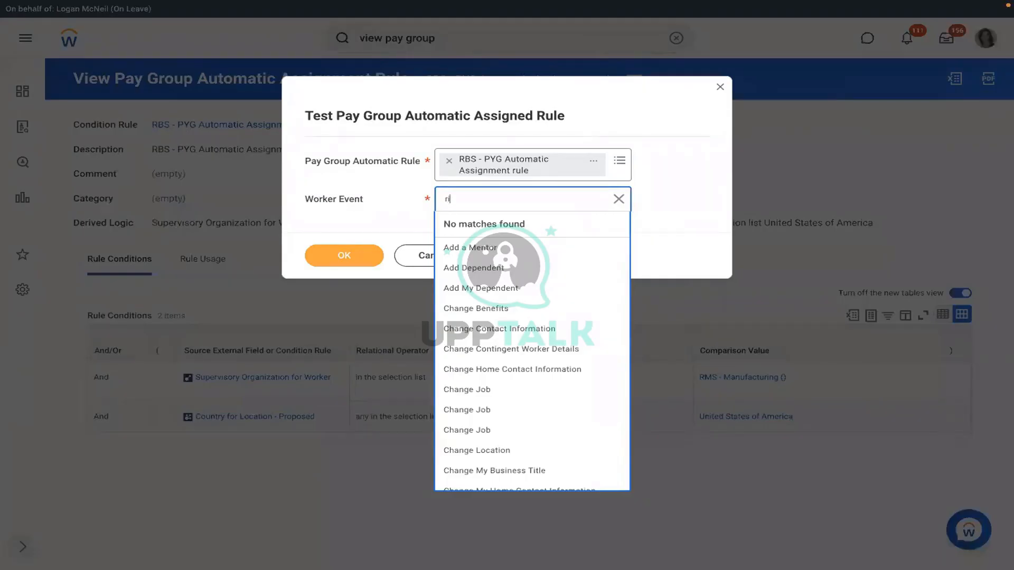
text(ichard k)
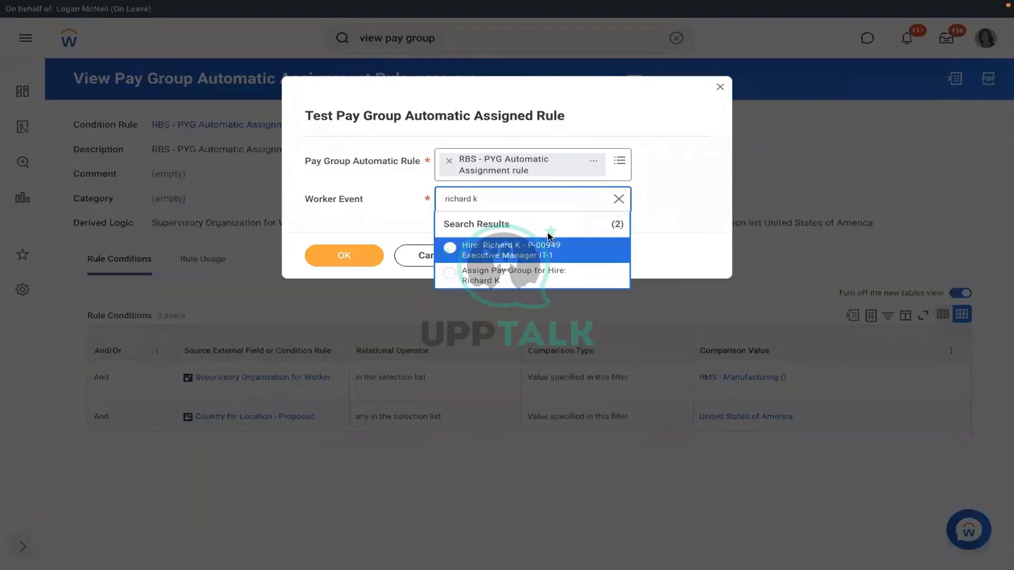
click(497, 278)
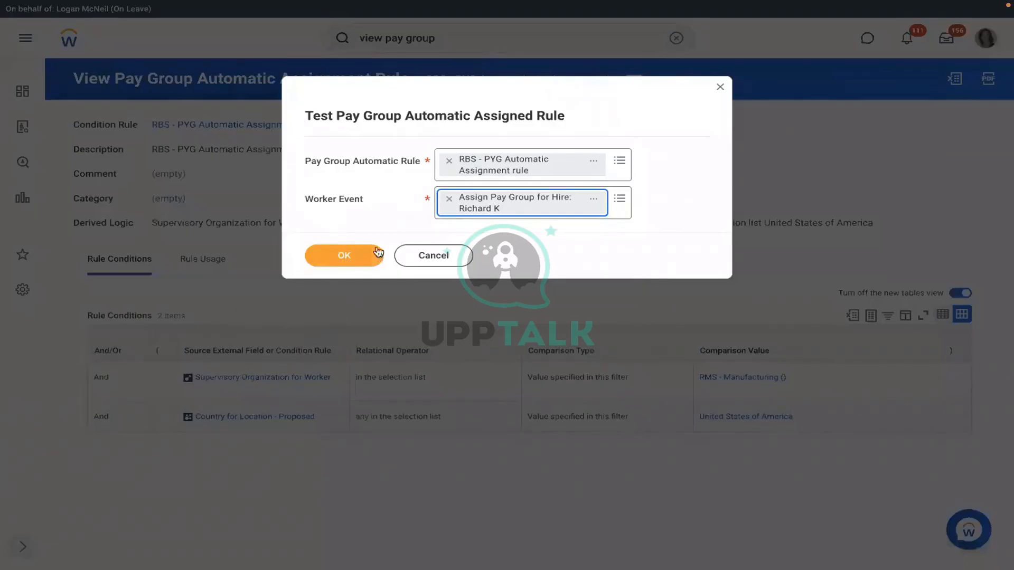
click(353, 257)
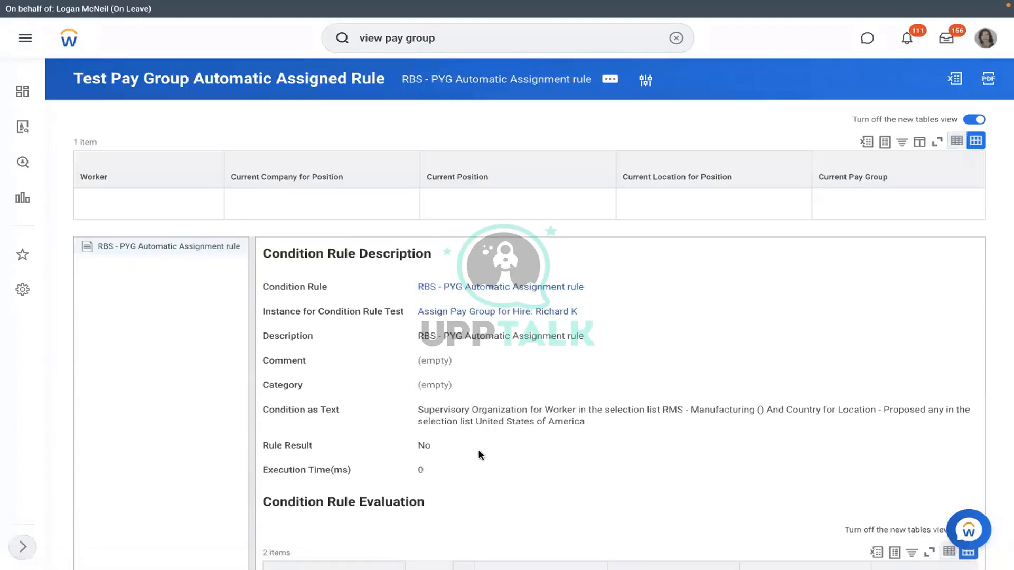
drag(431, 445, 397, 446)
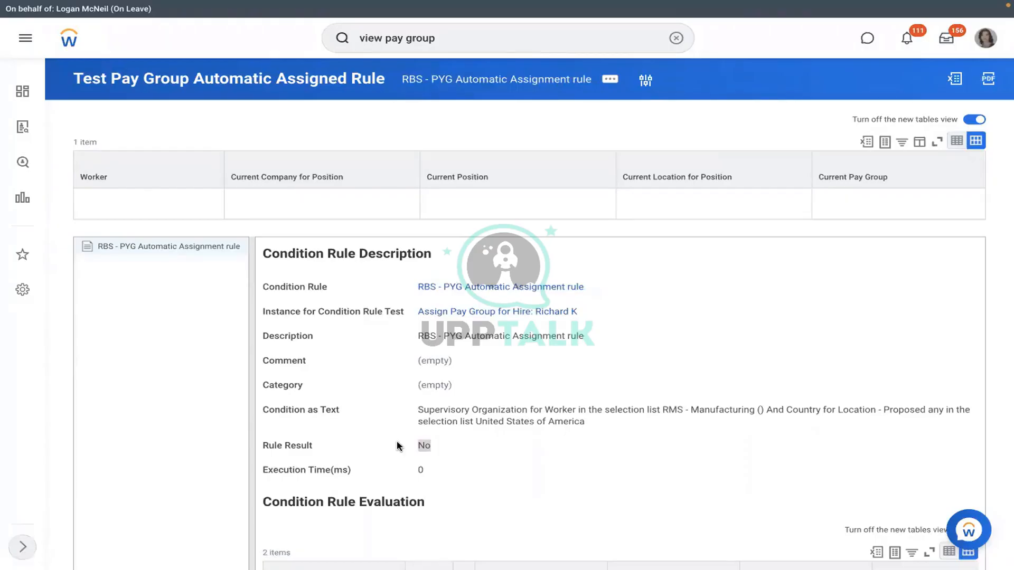
Step: Open the RBS - PYG Automatic Assignment rule's View Condition Rule page from the test results
click(495, 288)
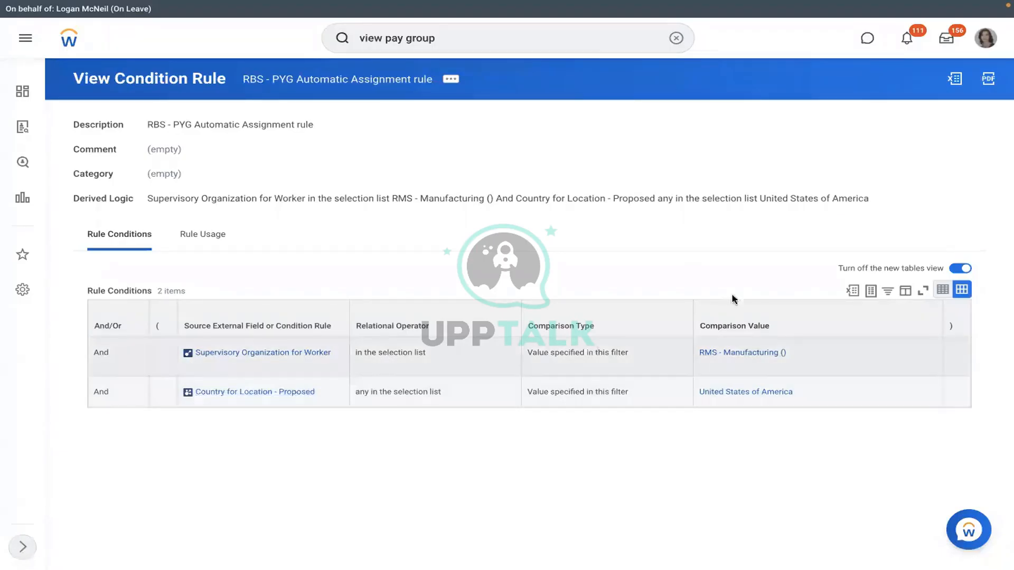
Step: Open the Edit Condition Rule form for the RBS - PYG Automatic Assignment rule
click(452, 82)
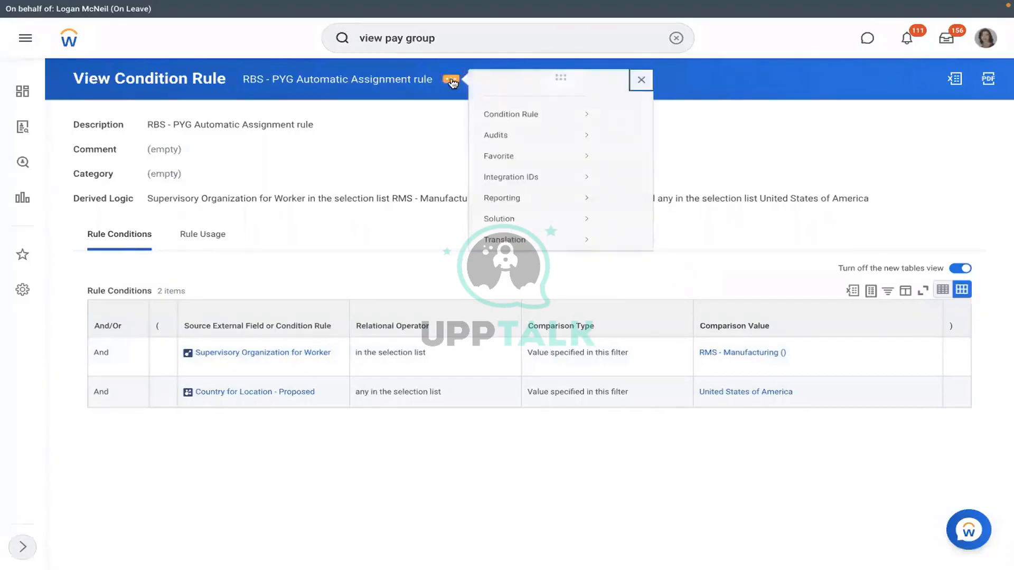
mouse_move(530, 117)
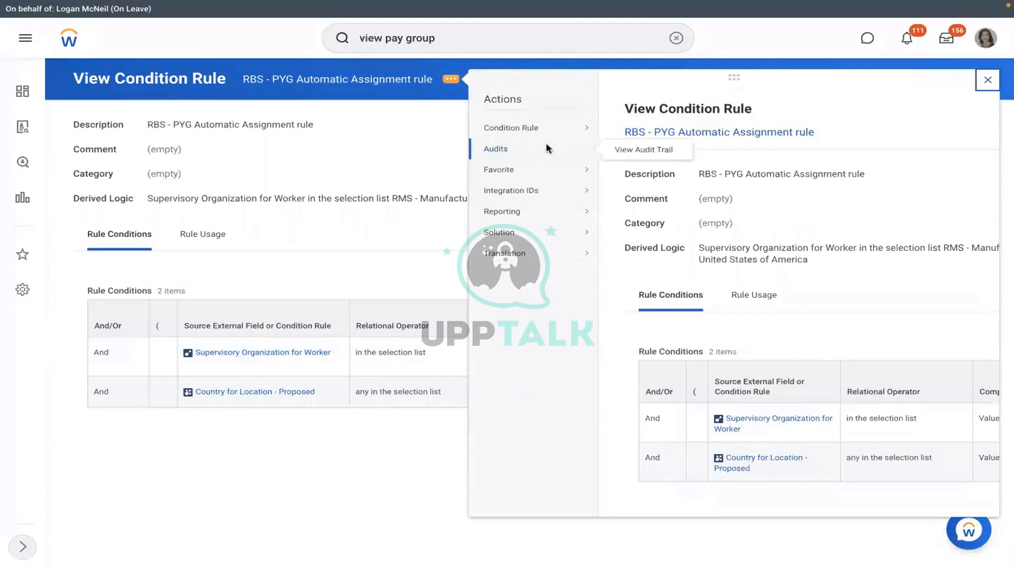
mouse_move(581, 129)
click(623, 129)
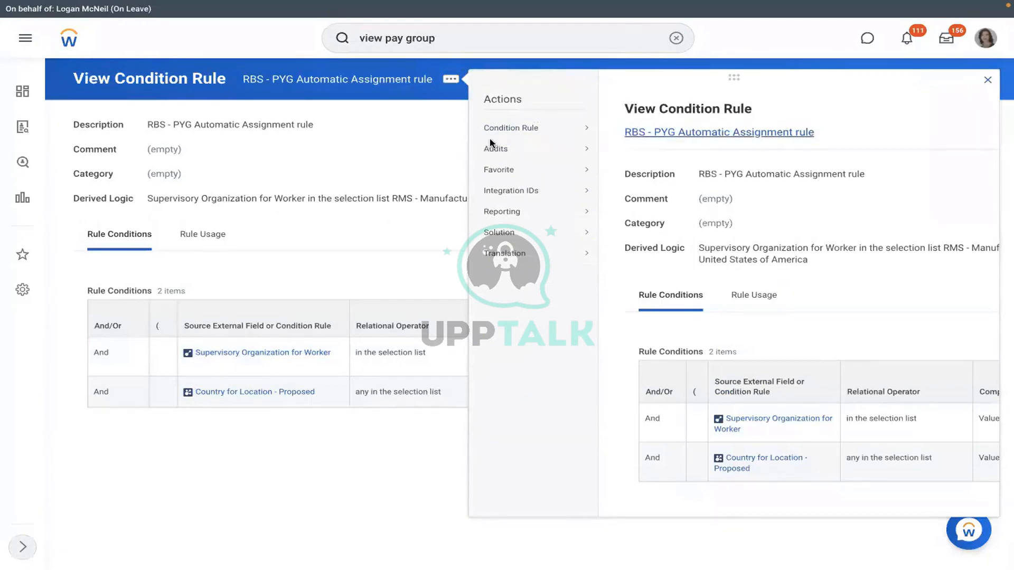
Step: Set the first condition to Supervisory Organization - Proposed with value RMS - Manufacturing
click(434, 398)
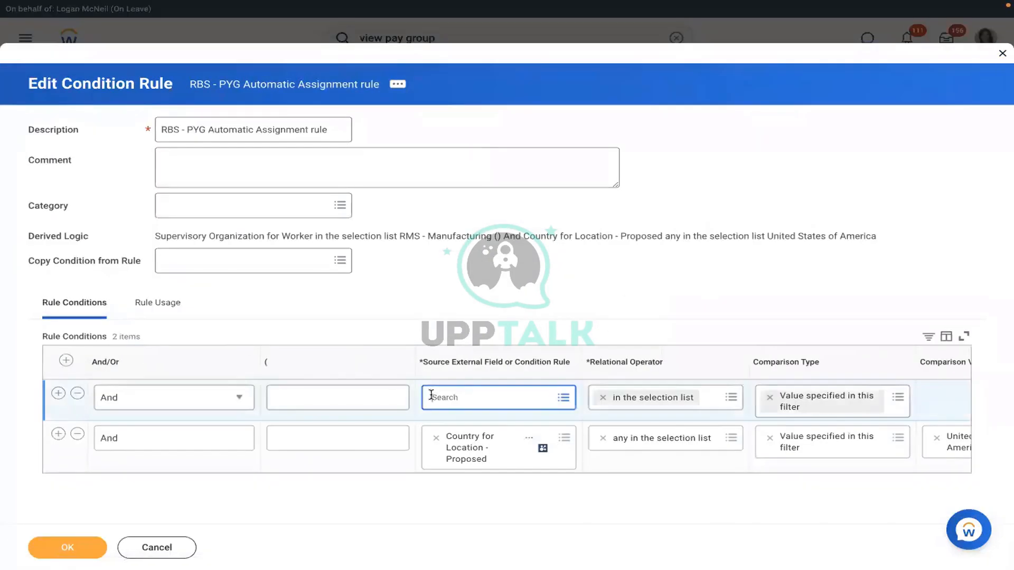
text(supervisory org)
key(Return)
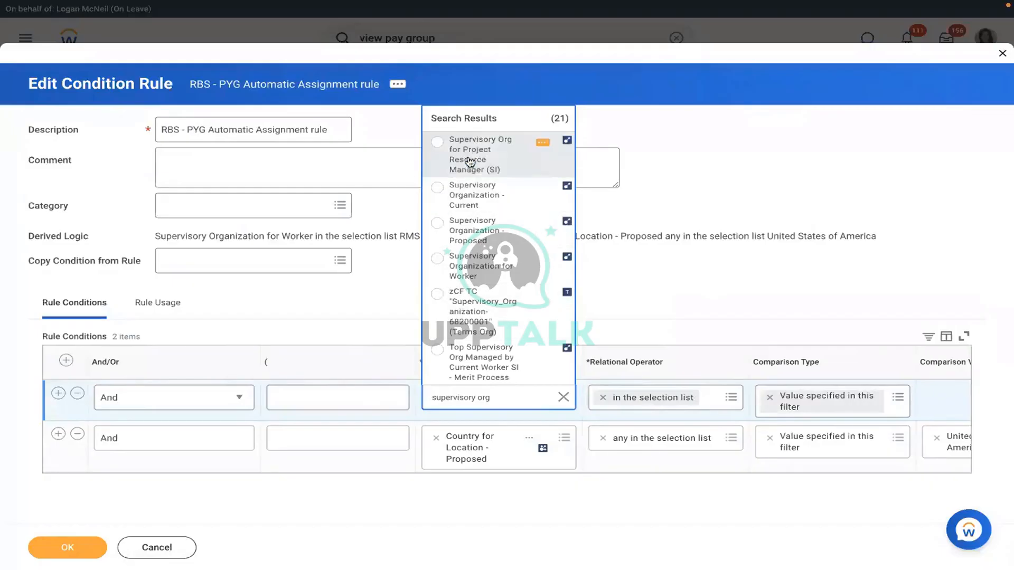
click(476, 219)
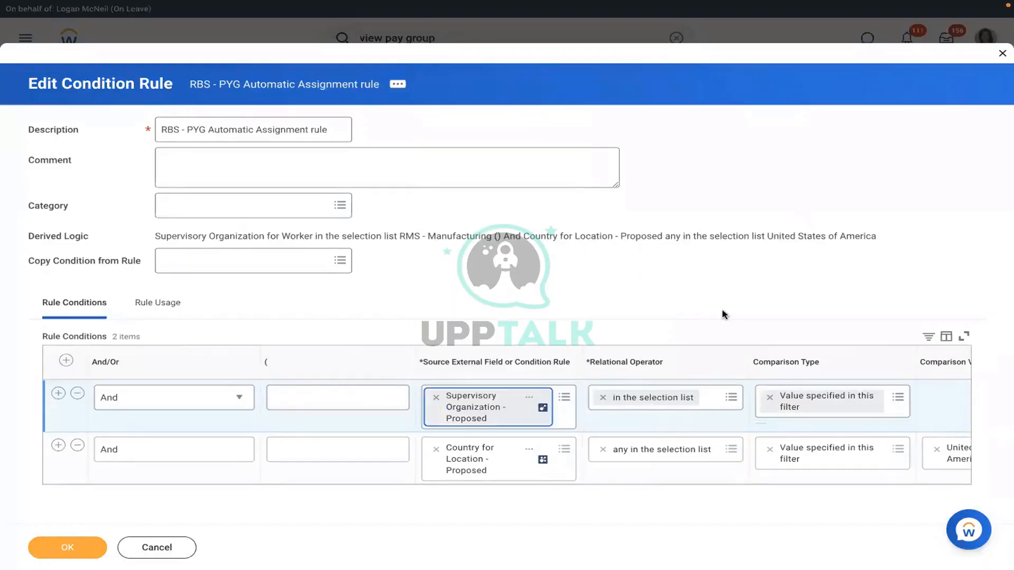
click(945, 396)
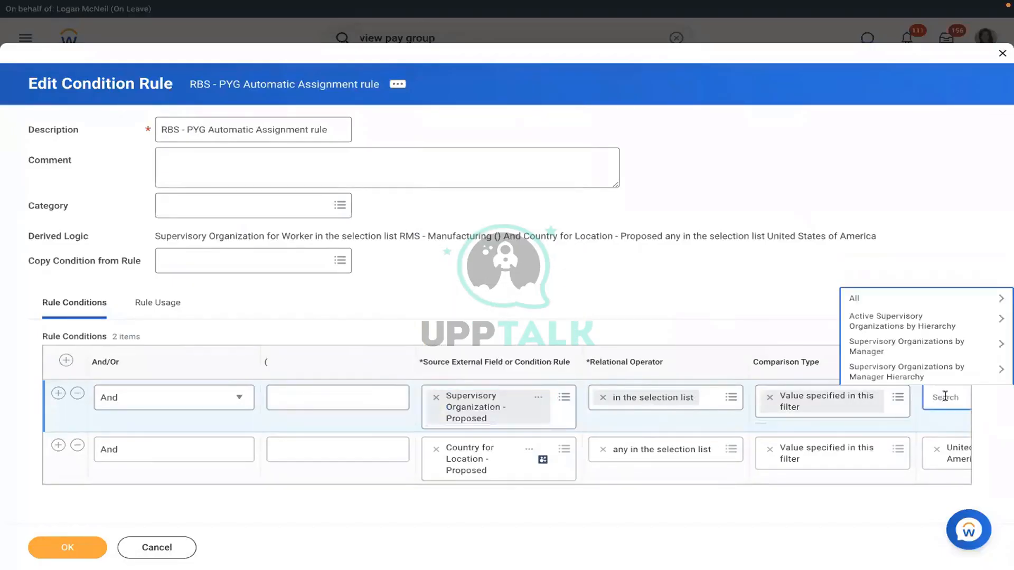
text(rms)
key(Return)
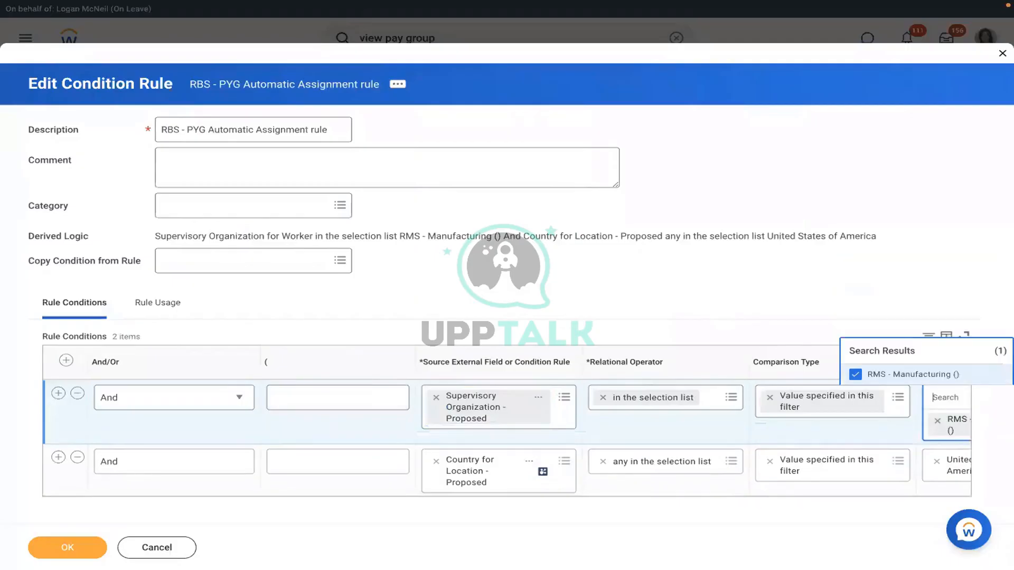
click(772, 265)
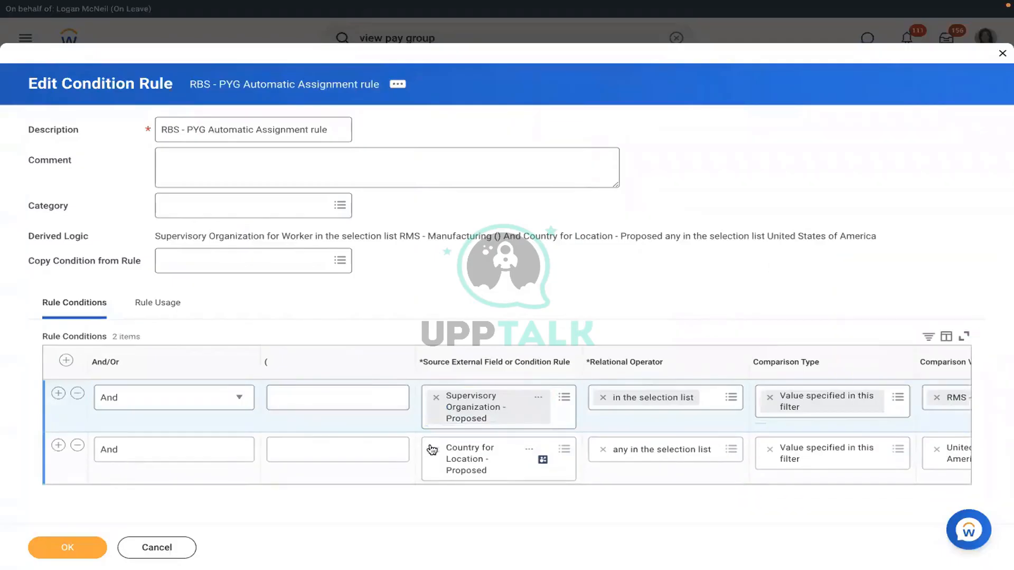
Step: Set the second condition to Country for Location - Proposed = United States of America and save
click(473, 447)
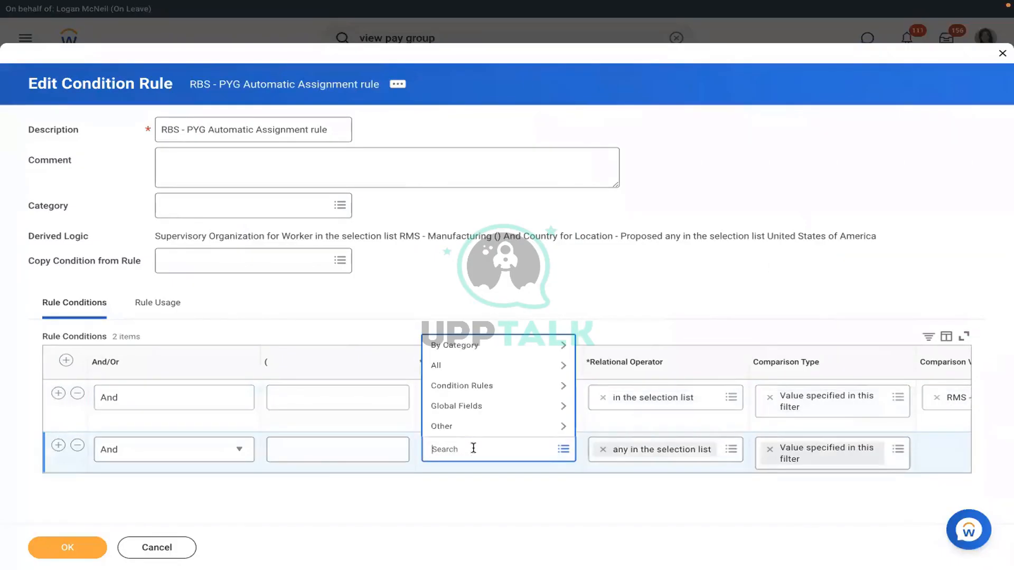
text(c)
text(cou)
key(Return)
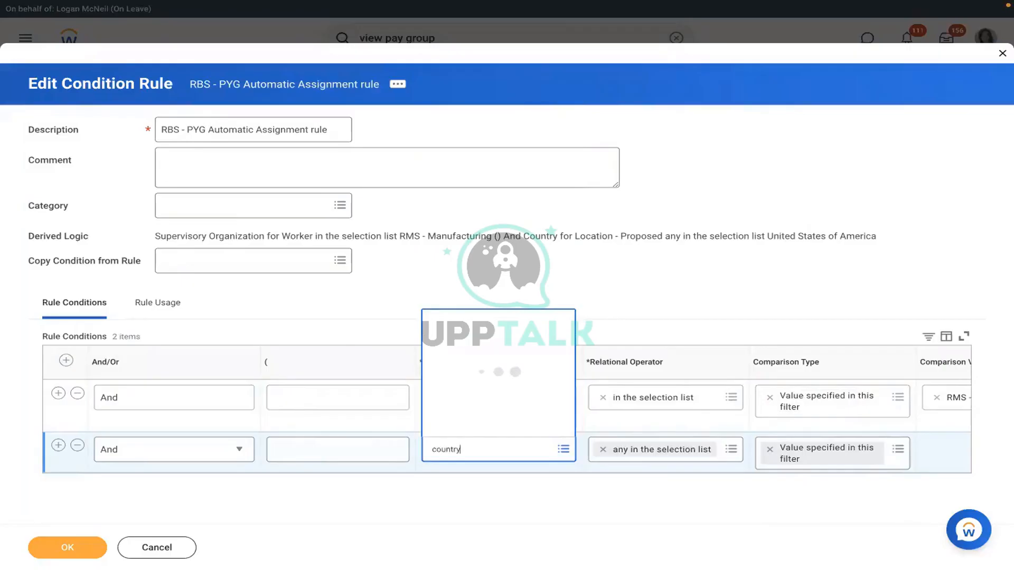
key(Down)
key(Down)
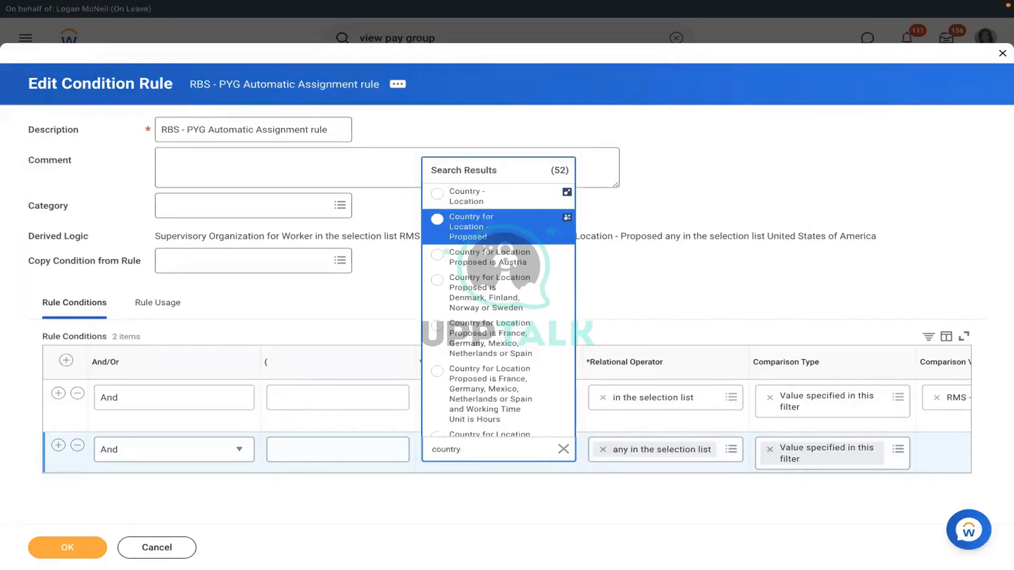
key(Up)
key(Return)
click(927, 449)
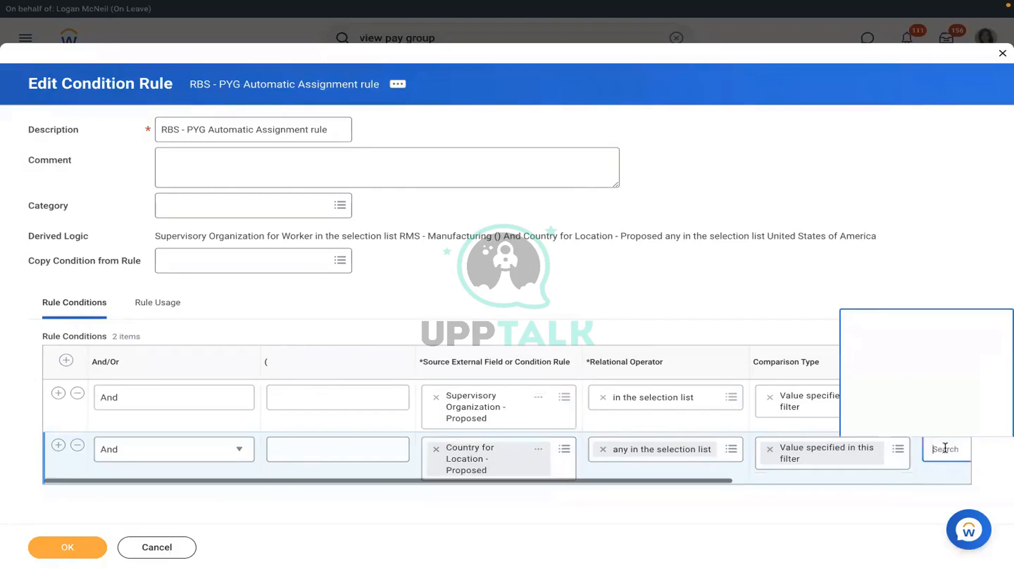
text(USA)
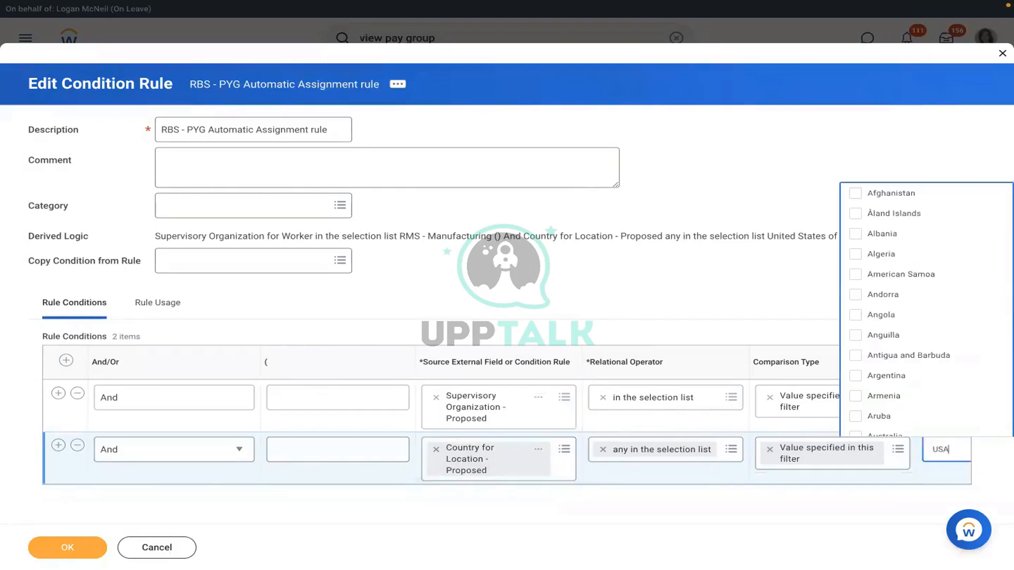
key(Return)
click(906, 427)
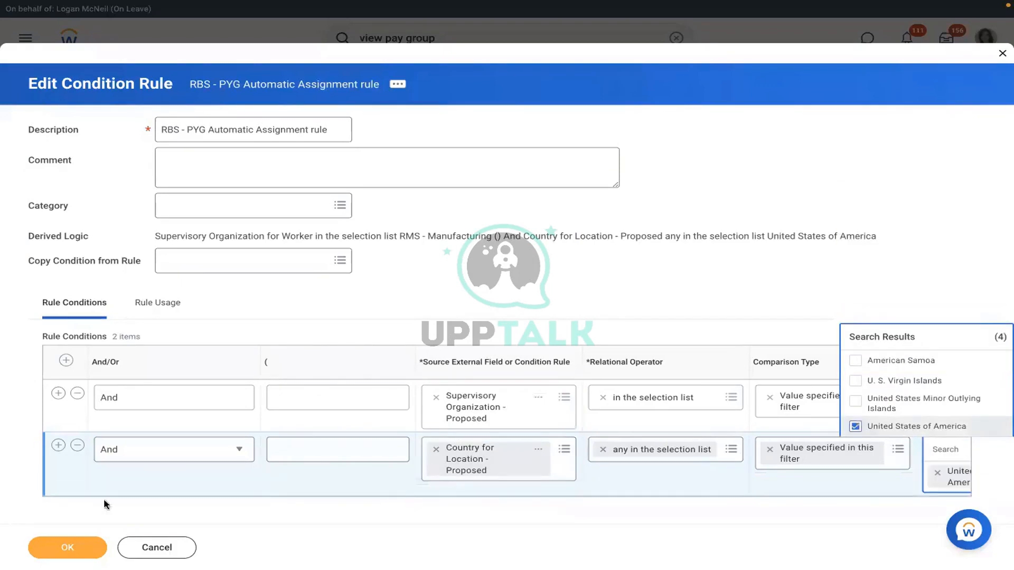
click(67, 547)
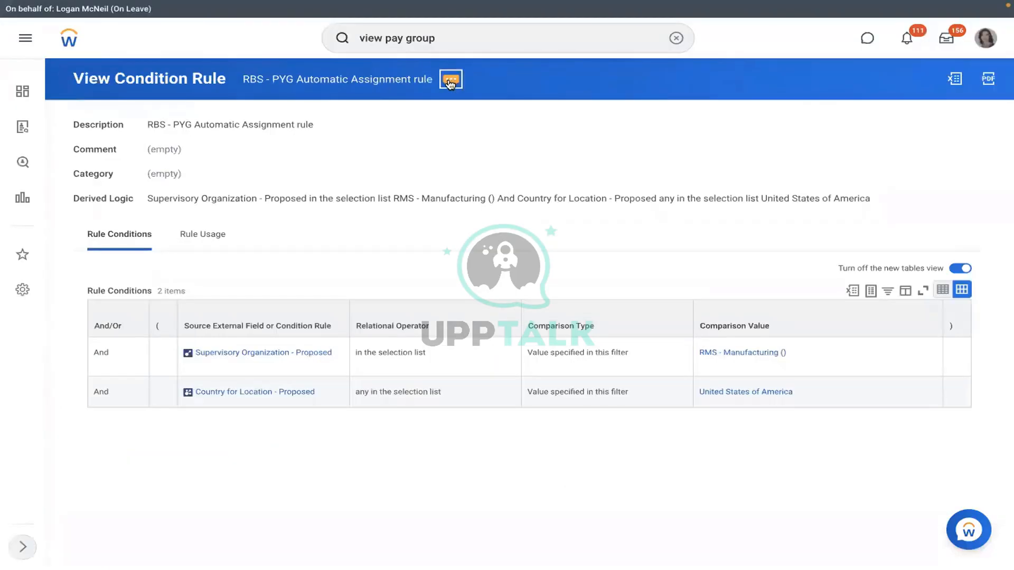
Step: Close the rule's actions menu and rerun the 'view pay group' search
click(450, 81)
mouse_move(532, 133)
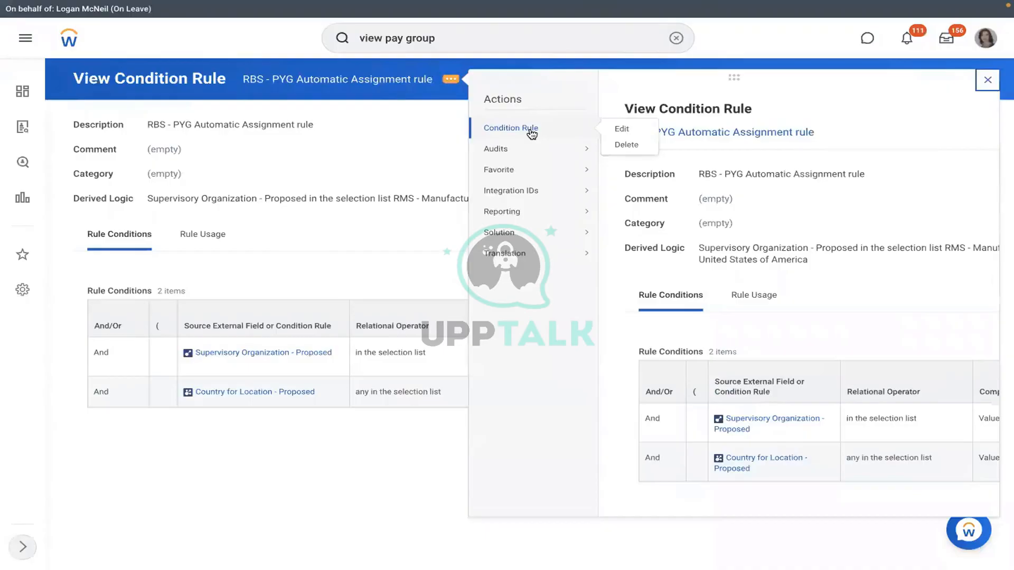
click(353, 129)
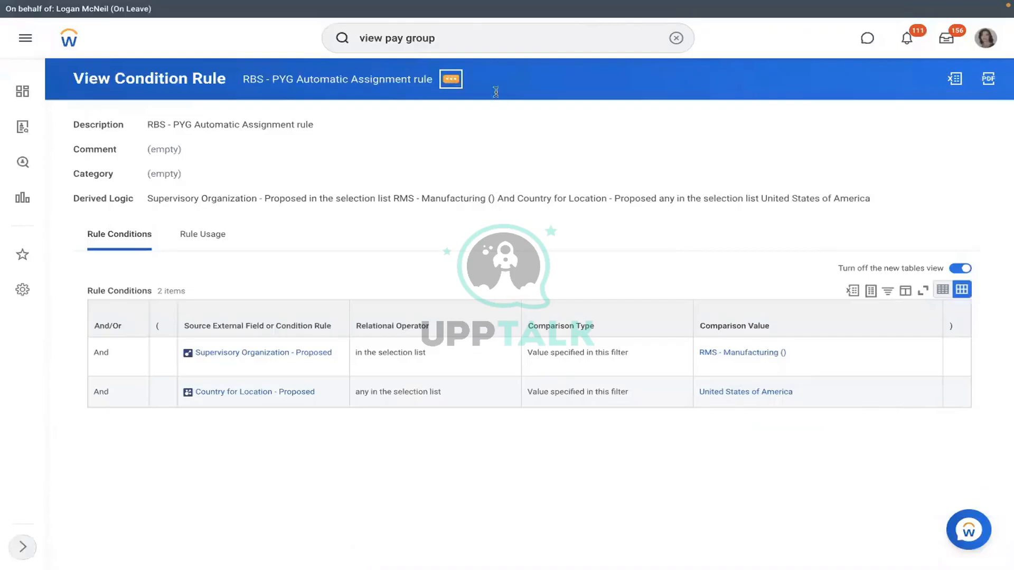
mouse_move(528, 129)
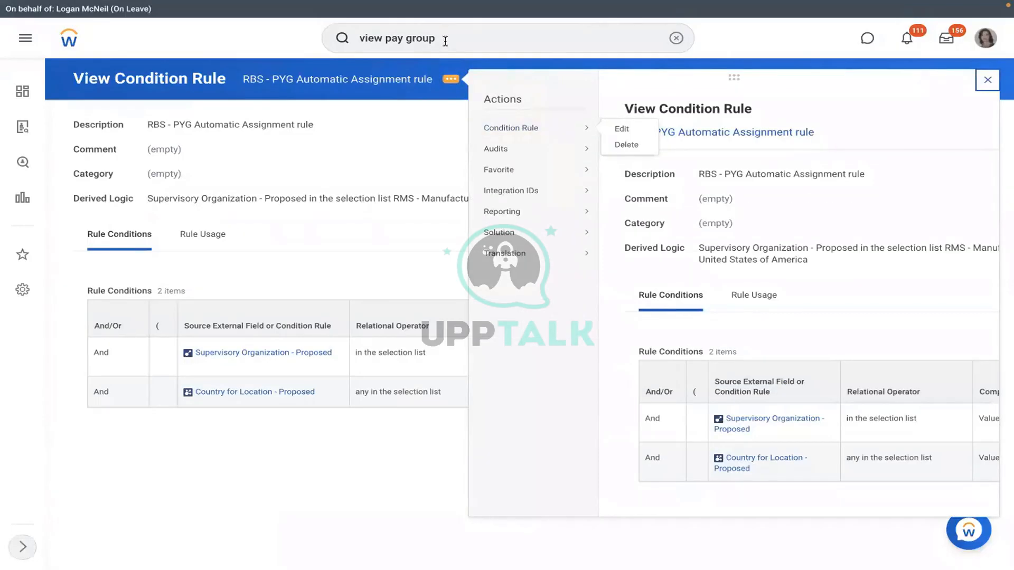
click(515, 39)
key(Return)
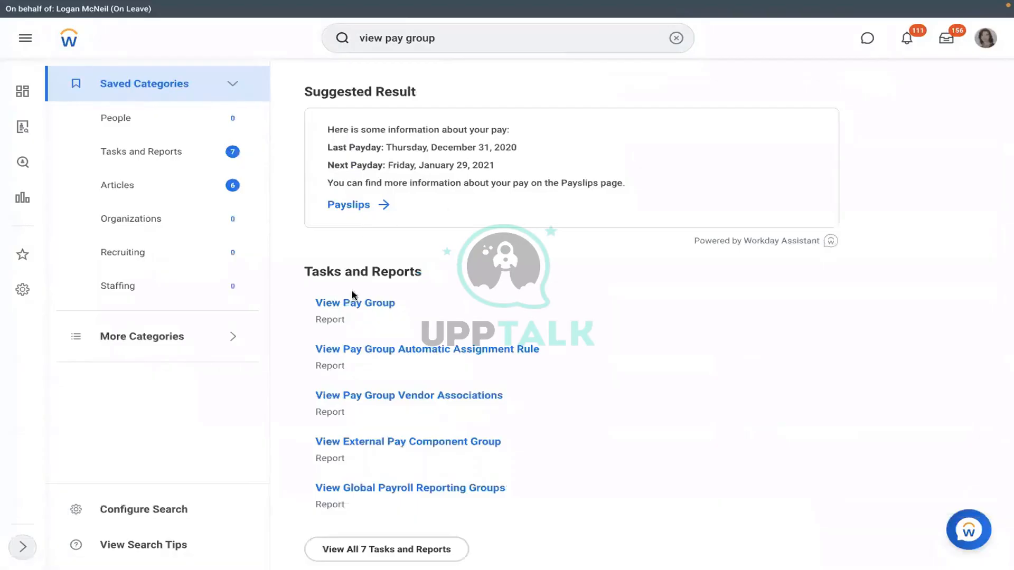
Step: Open the RBS - Monthly PYG pay group via View Pay Group and show its Pay Group tab
click(349, 303)
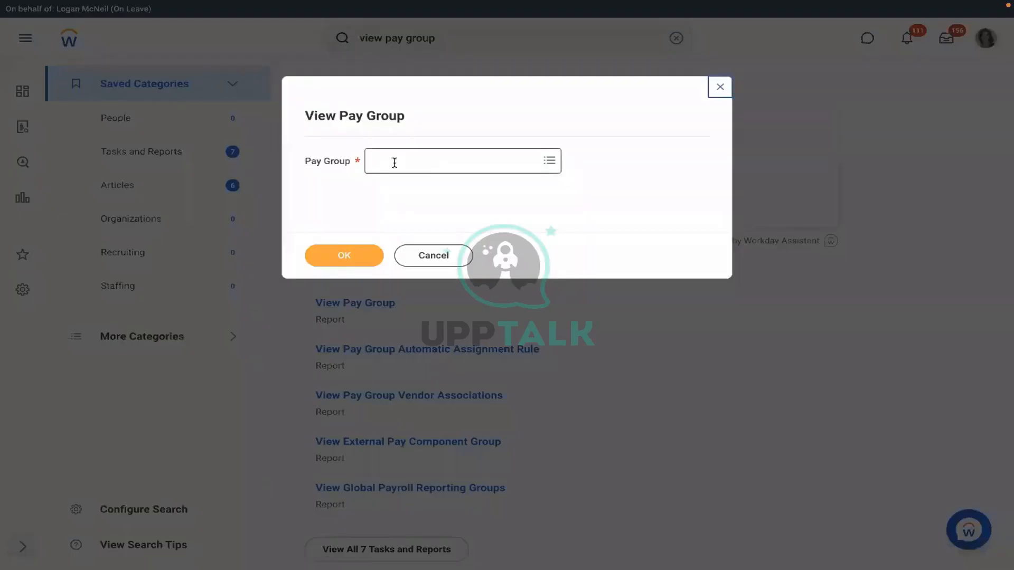
click(395, 162)
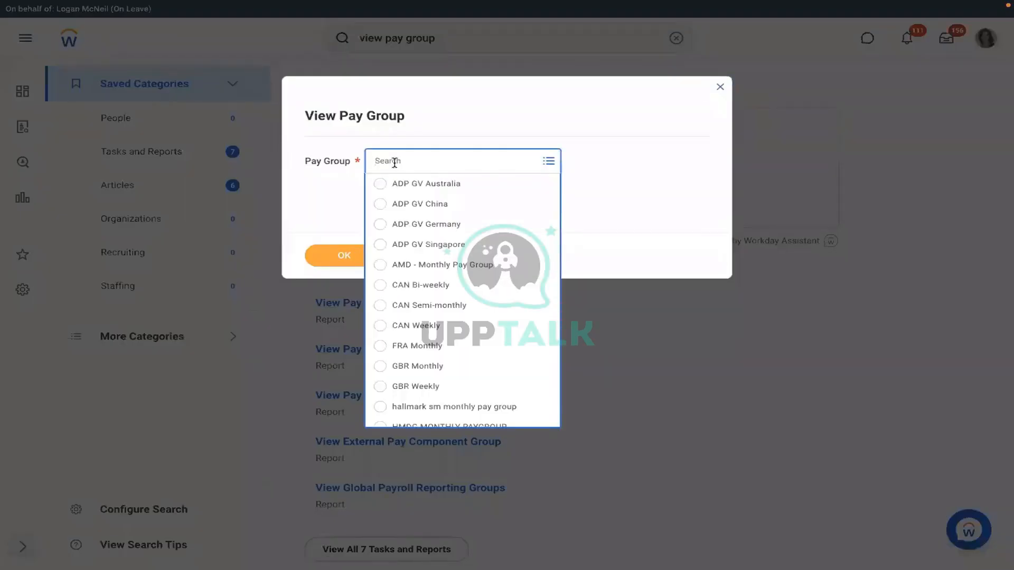
text(RMD)
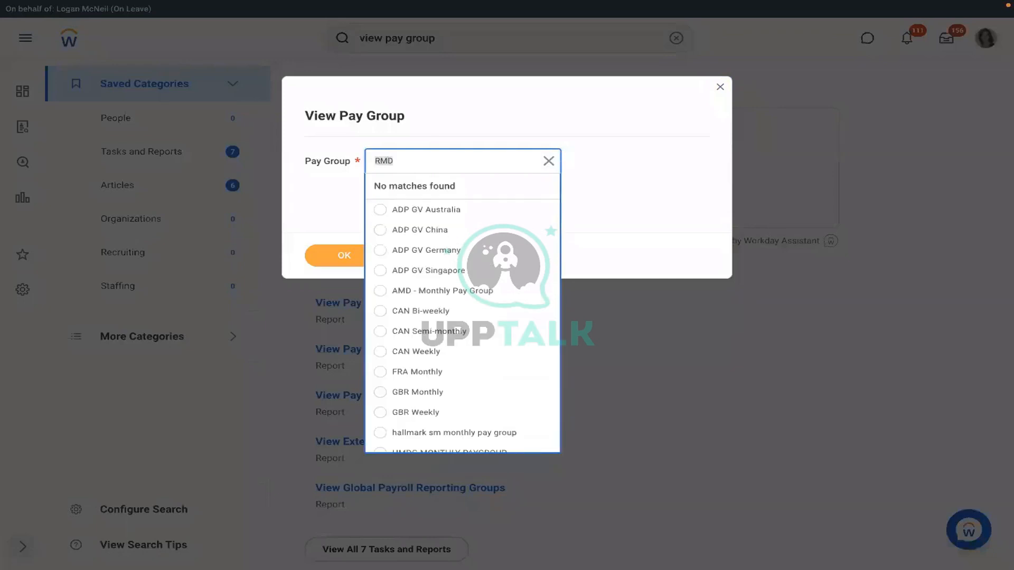
text(RBS)
key(Return)
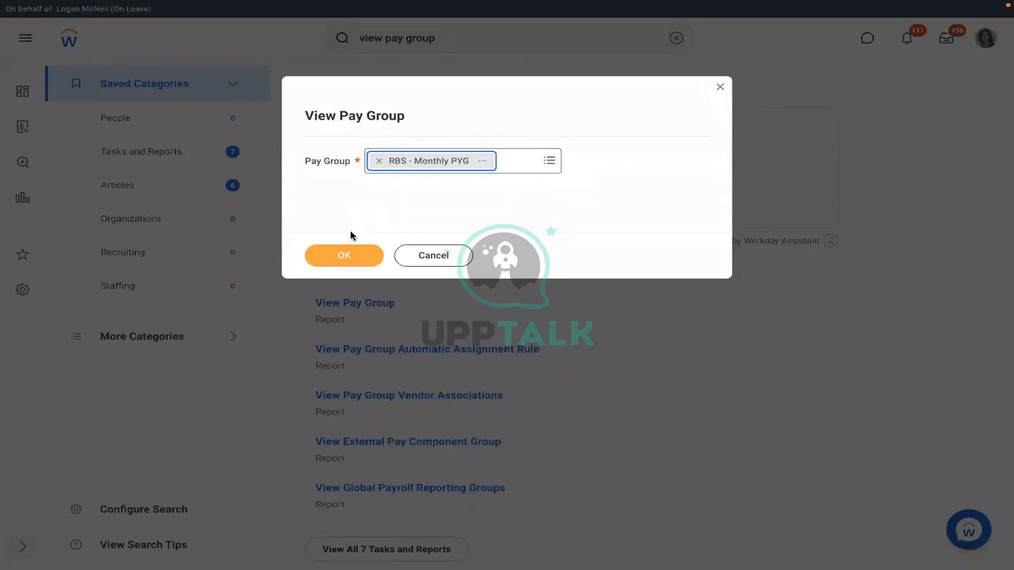
click(345, 253)
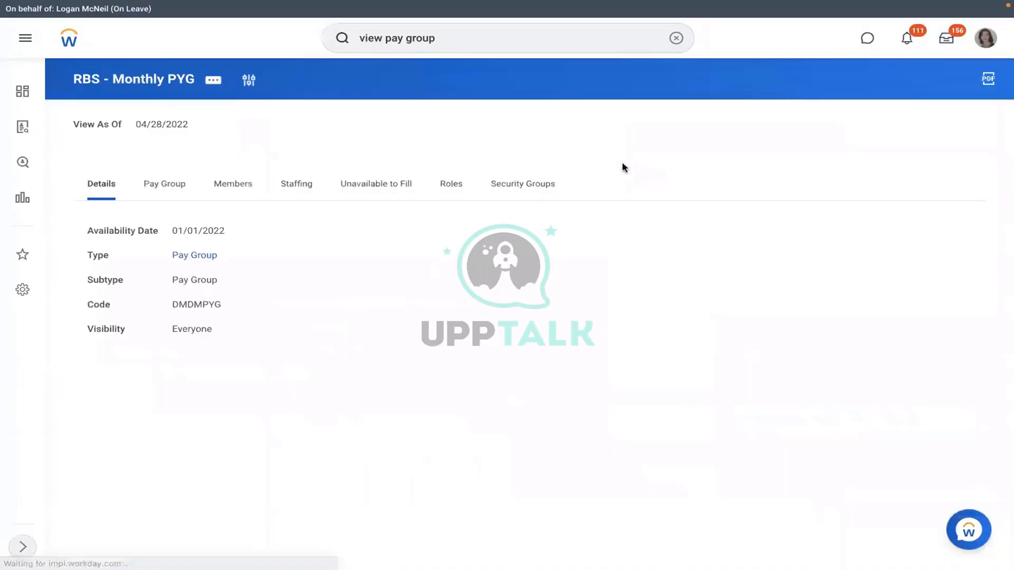
click(165, 197)
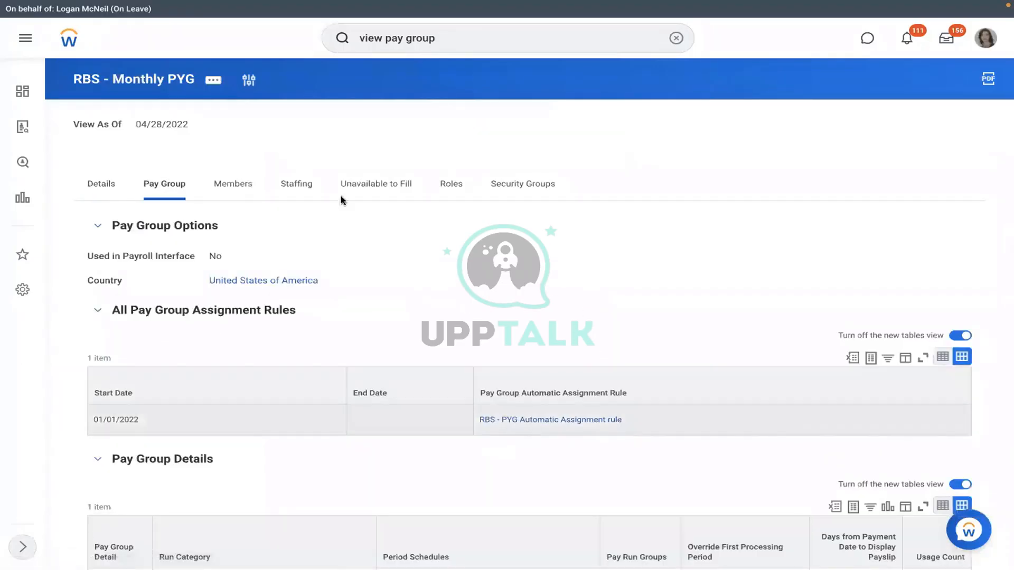
Step: Open Edit Organization for the RBS - Monthly PYG pay group
click(213, 80)
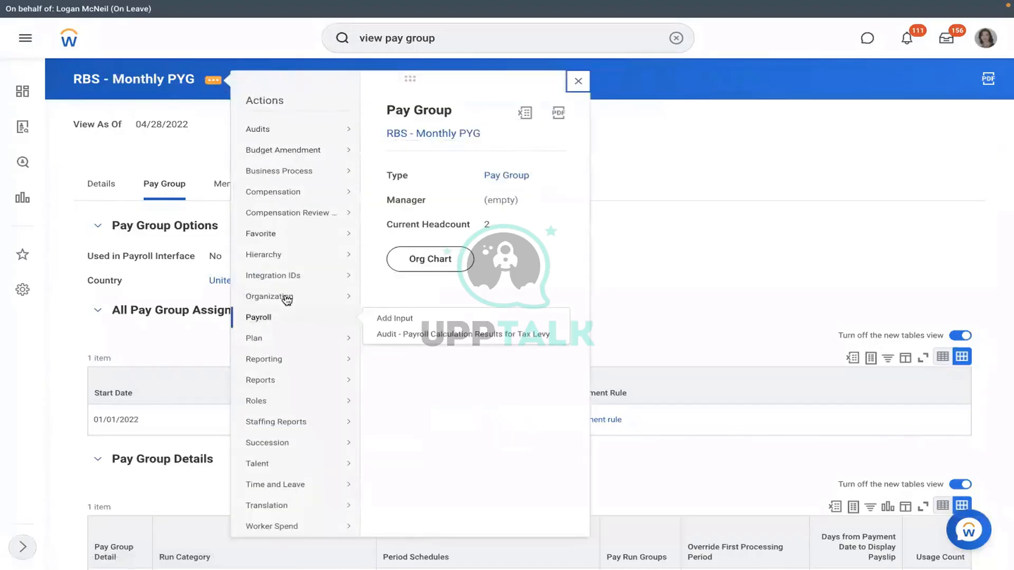
mouse_move(344, 296)
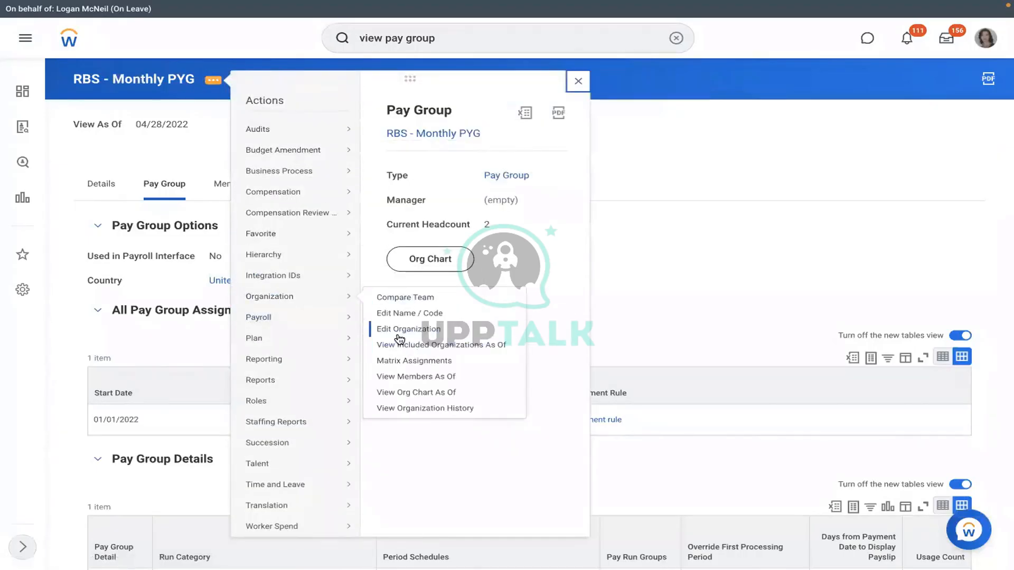
click(417, 329)
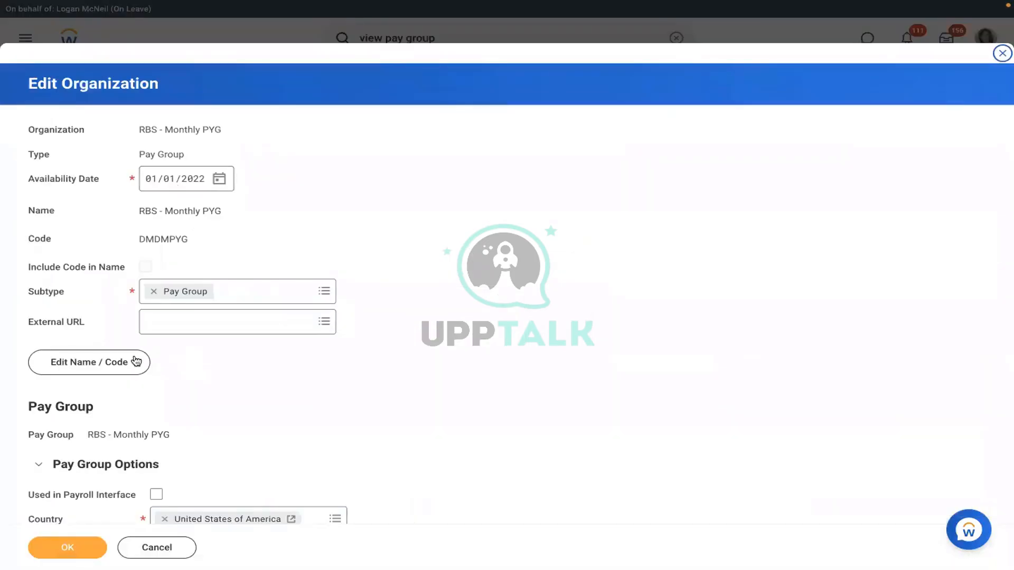
Step: In Edit Name / Code, change the name's RBS prefix to RMS, making it RMS - Monthly PYG, and save
click(121, 363)
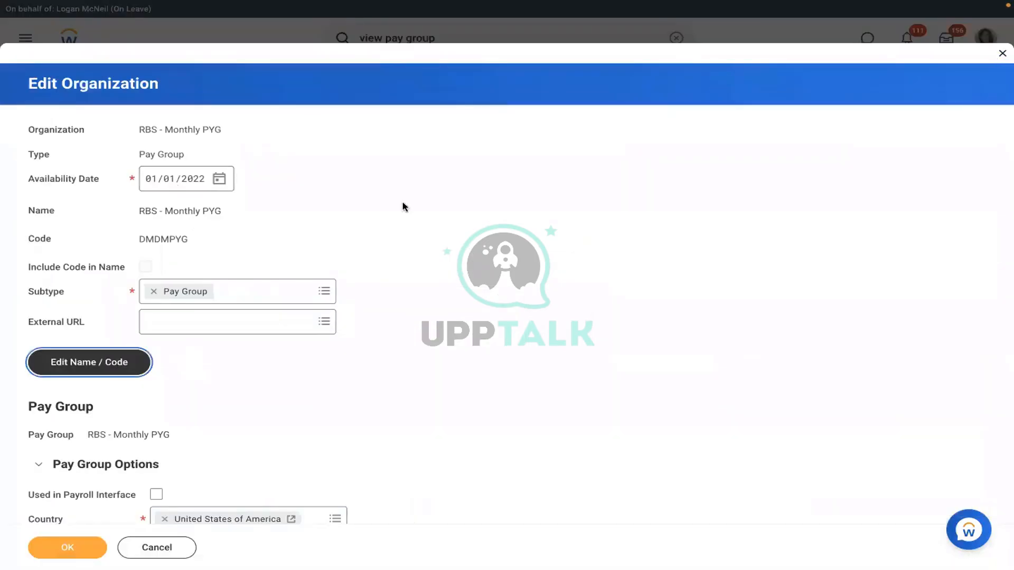
click(328, 261)
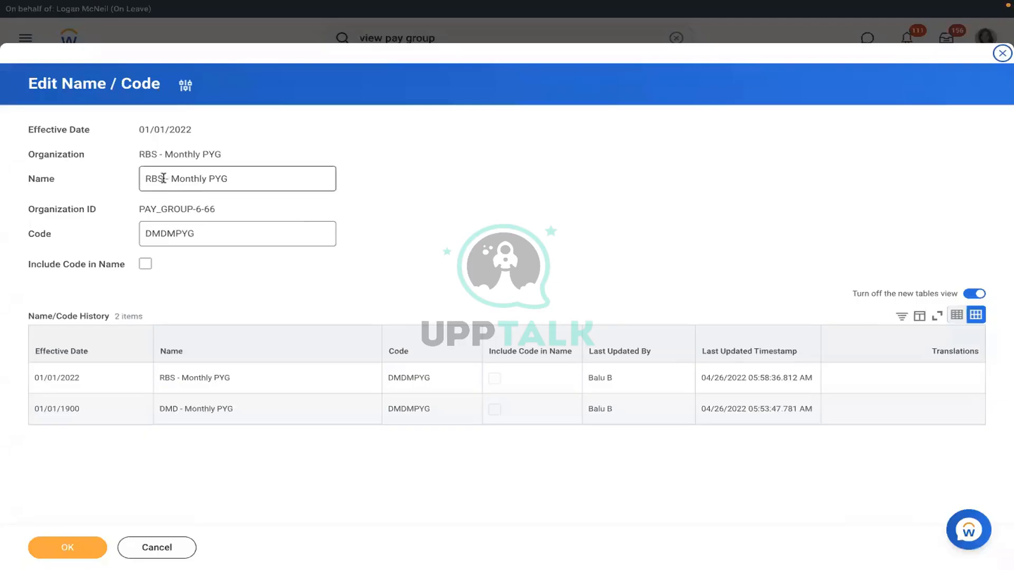
click(164, 179)
key(BackSpace)
key(BackSpace)
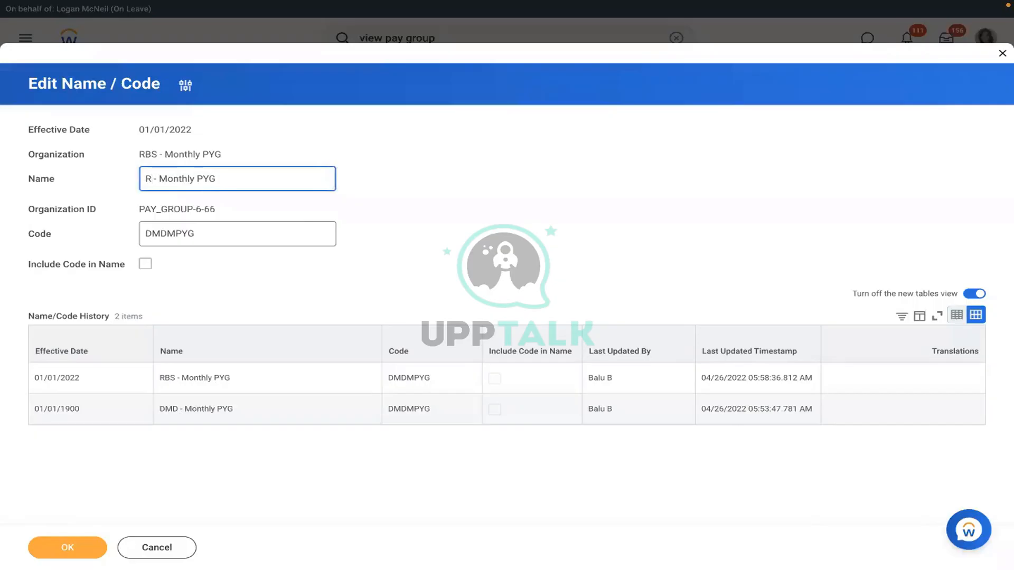
text(MS)
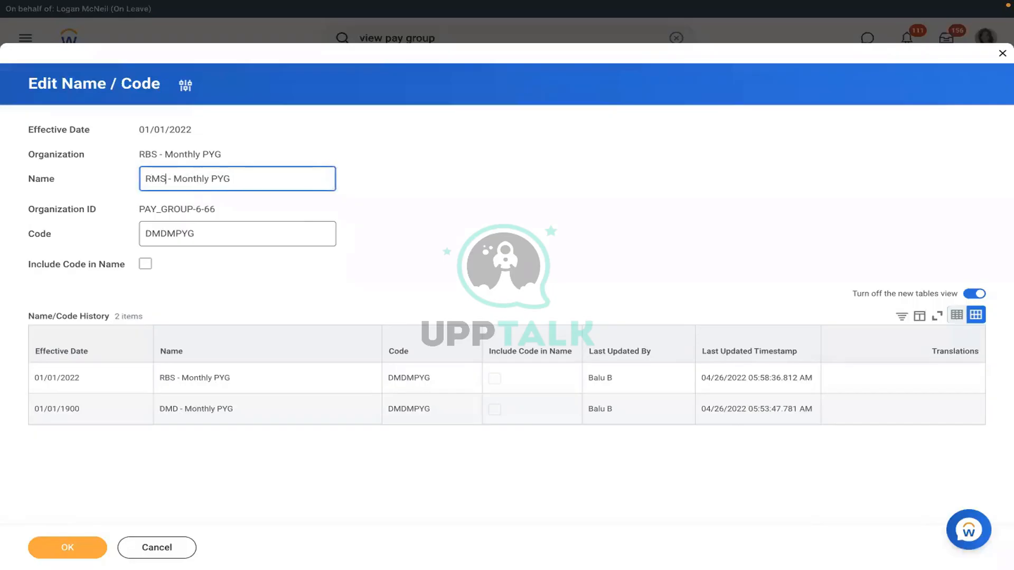
click(67, 548)
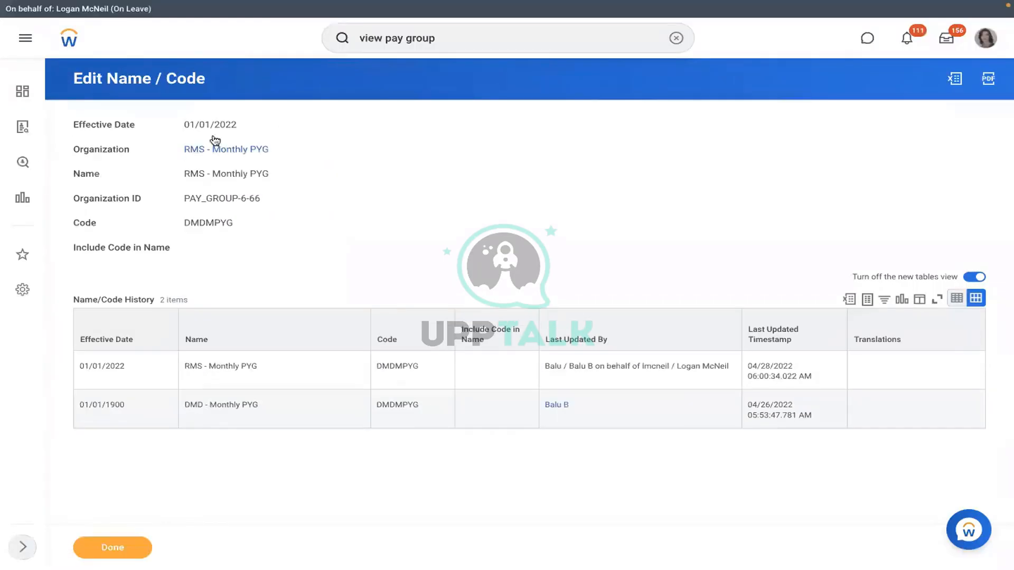
Step: Launch a test of the automatic assignment rule from RMS - Monthly PYG's Pay Group tab
click(200, 151)
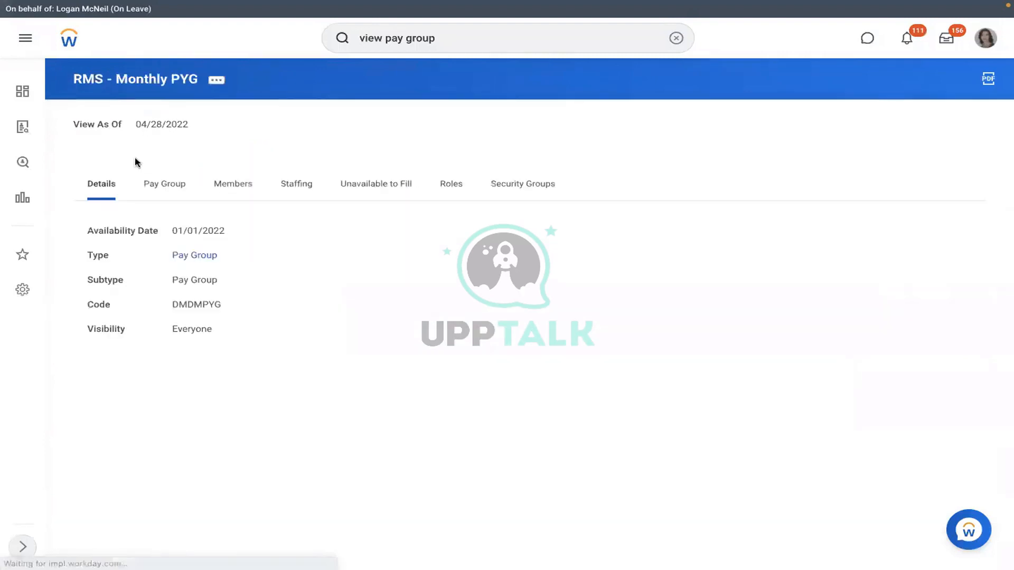
click(163, 197)
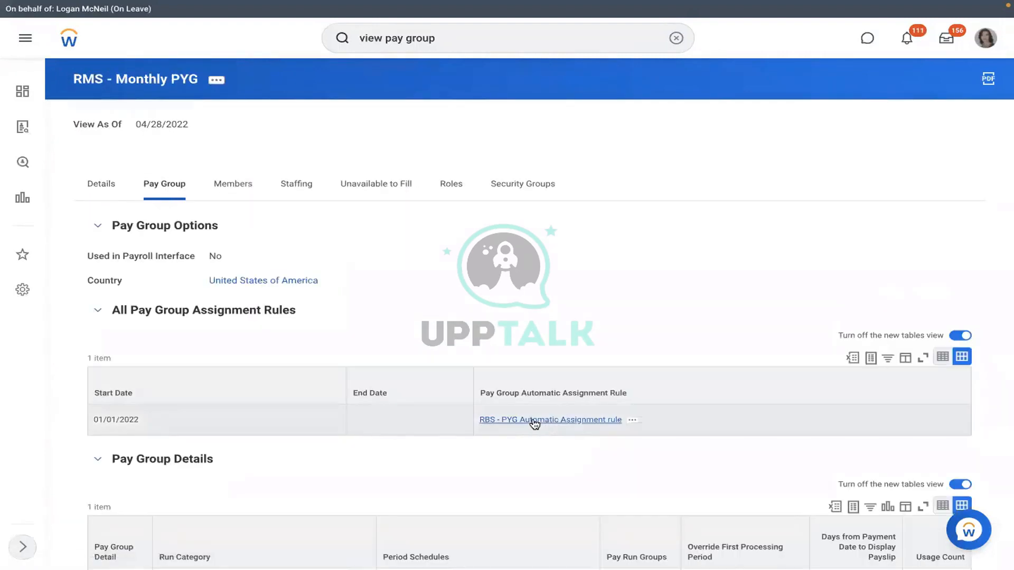
click(632, 420)
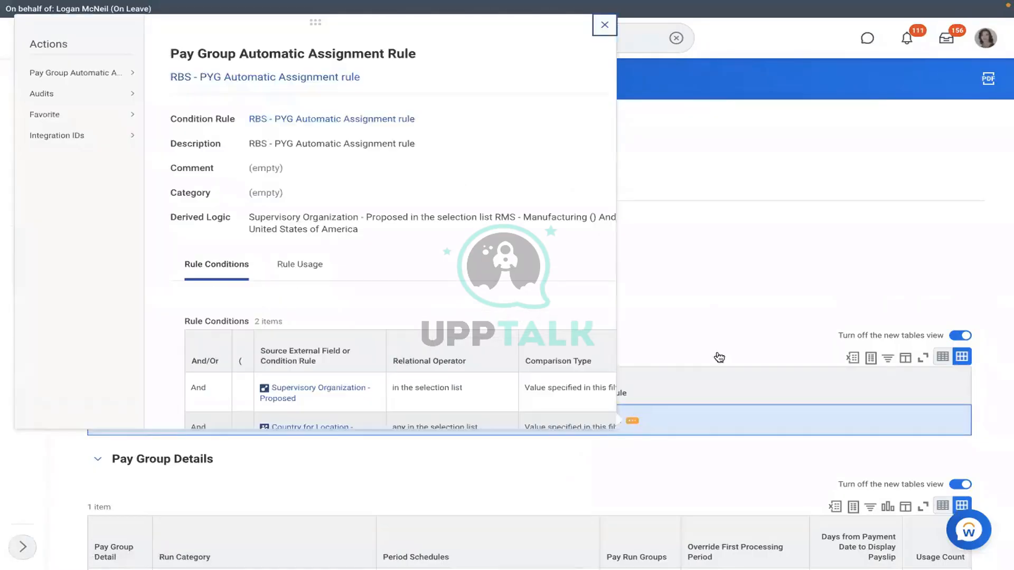
mouse_move(113, 74)
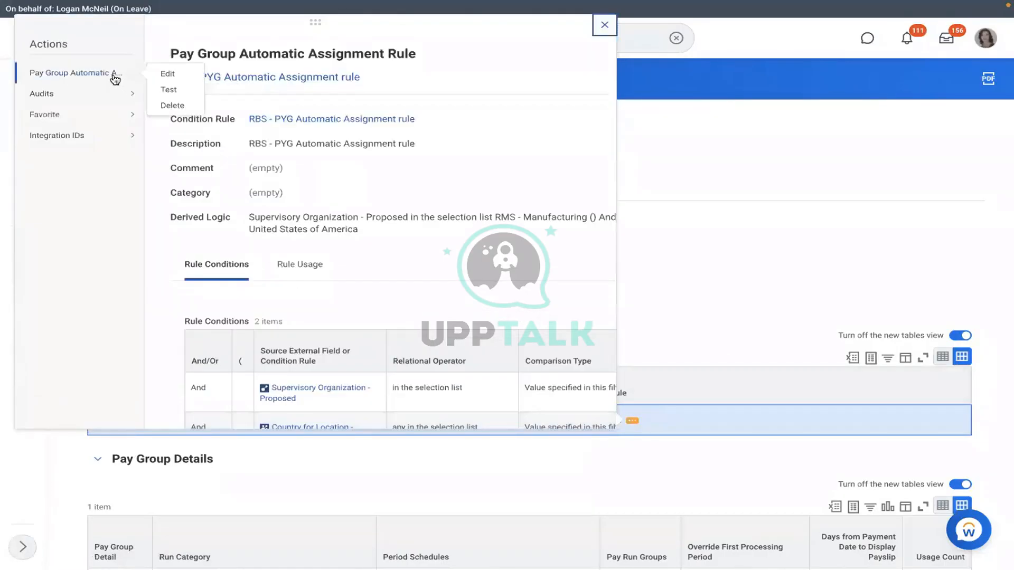
click(165, 89)
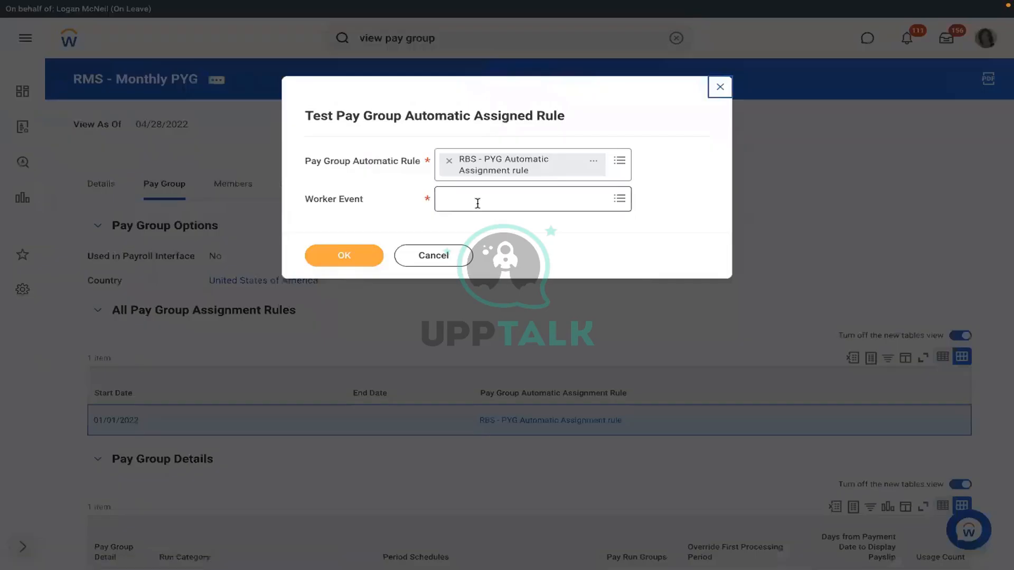
Step: Test the rule against the new hire's Assign Pay Group for Hire event, confirming Rule Result Yes
text(RICHARD K)
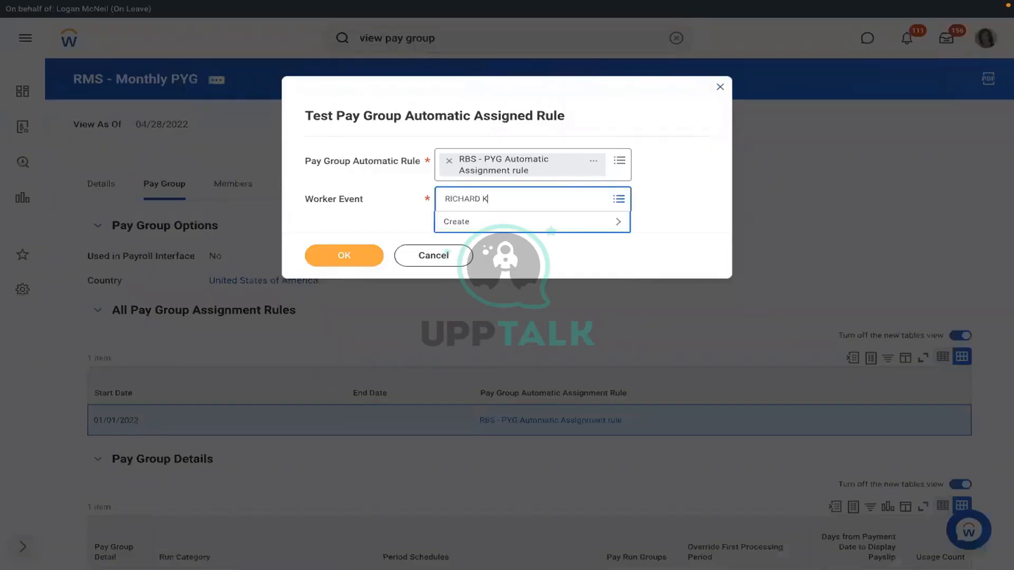
key(Return)
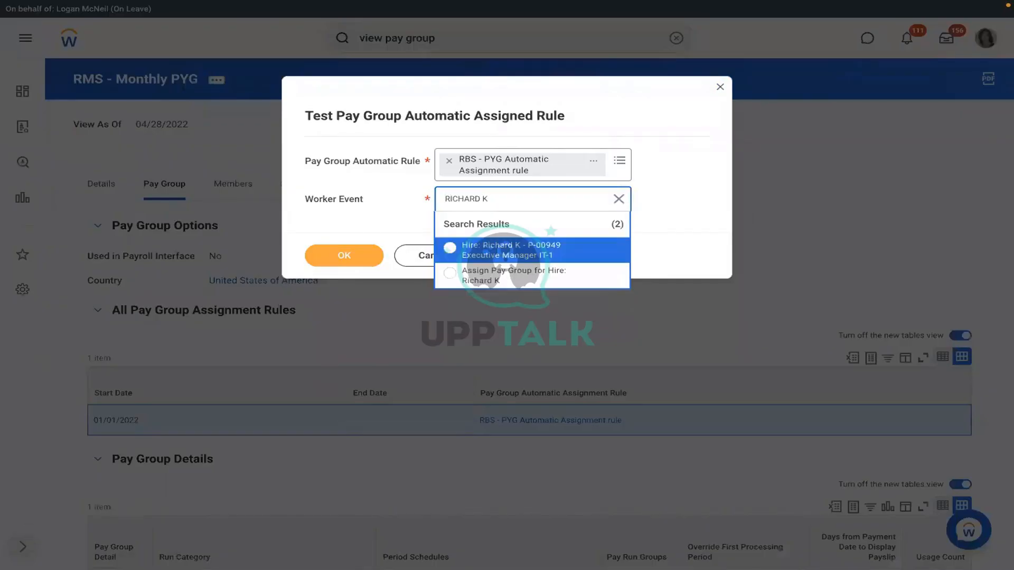
click(485, 276)
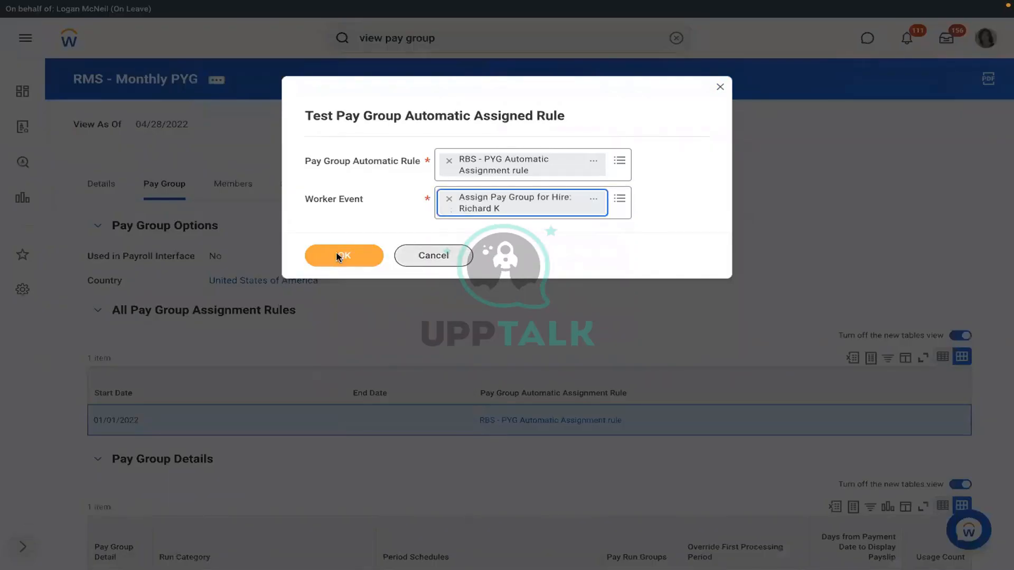
click(338, 256)
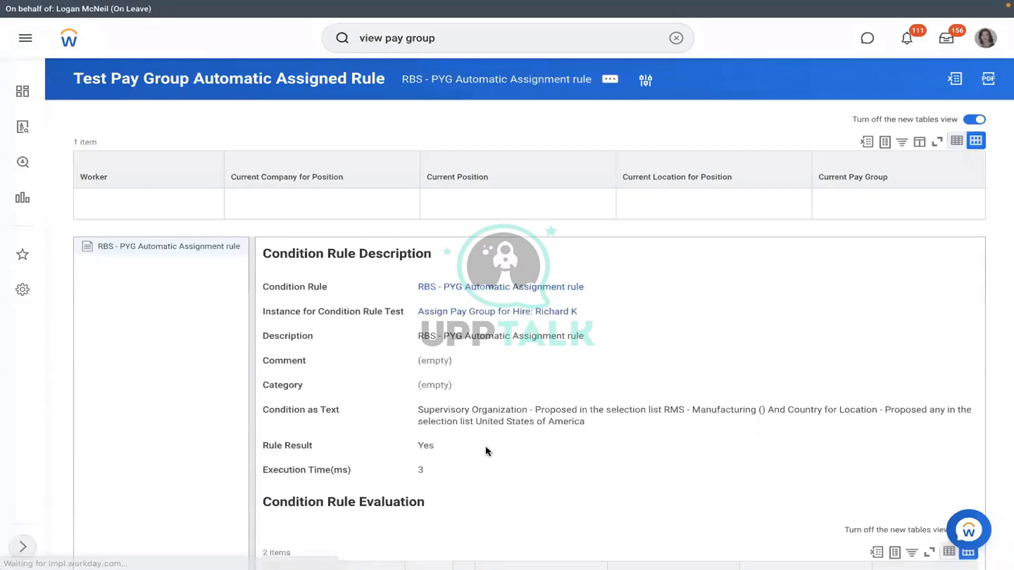
drag(453, 445, 405, 442)
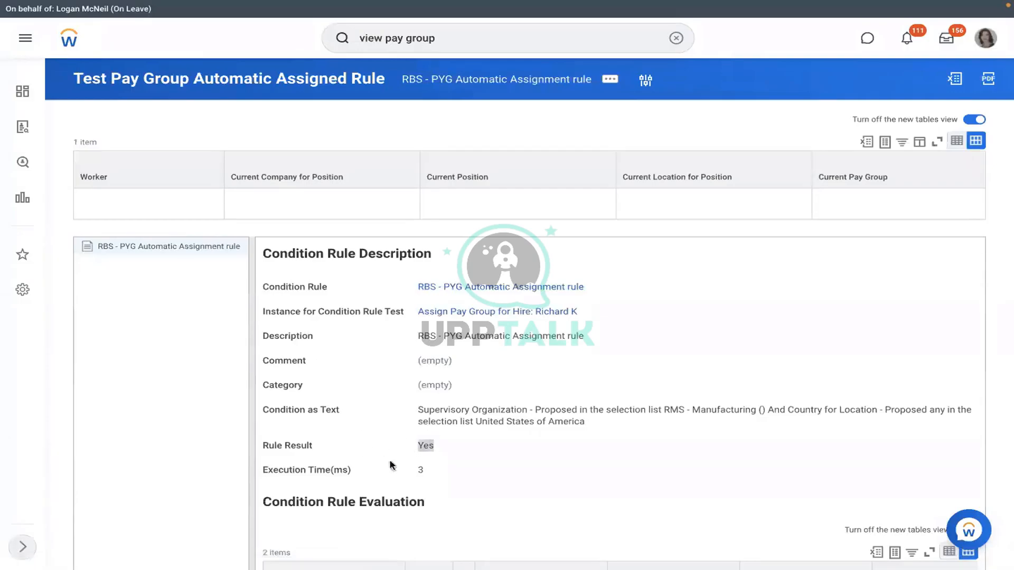
click(579, 292)
click(595, 286)
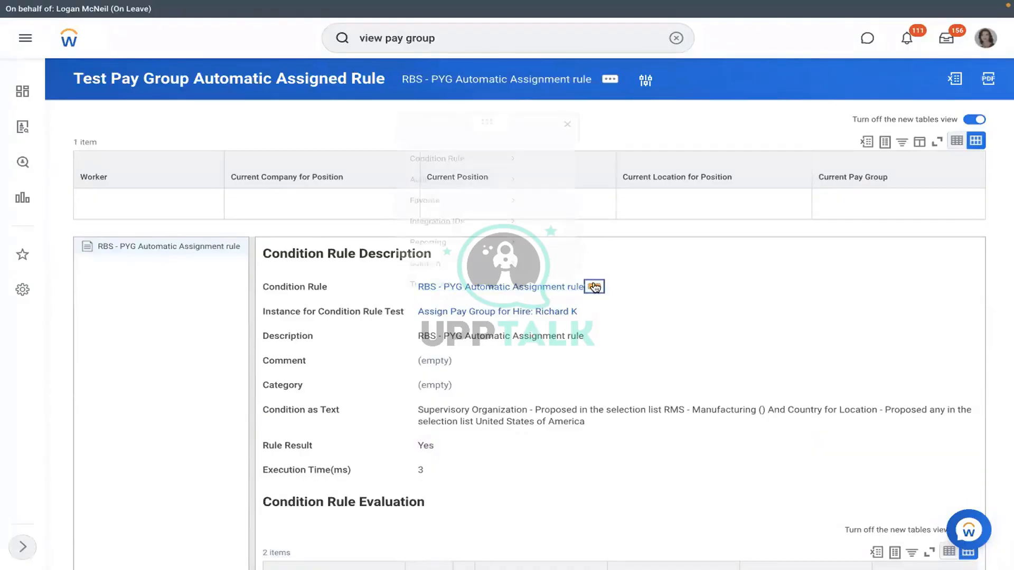
Step: Change the rule description to RMS - PYG Automatic Assignment rule, save, then open RMS - Manufacturing
mouse_move(85, 74)
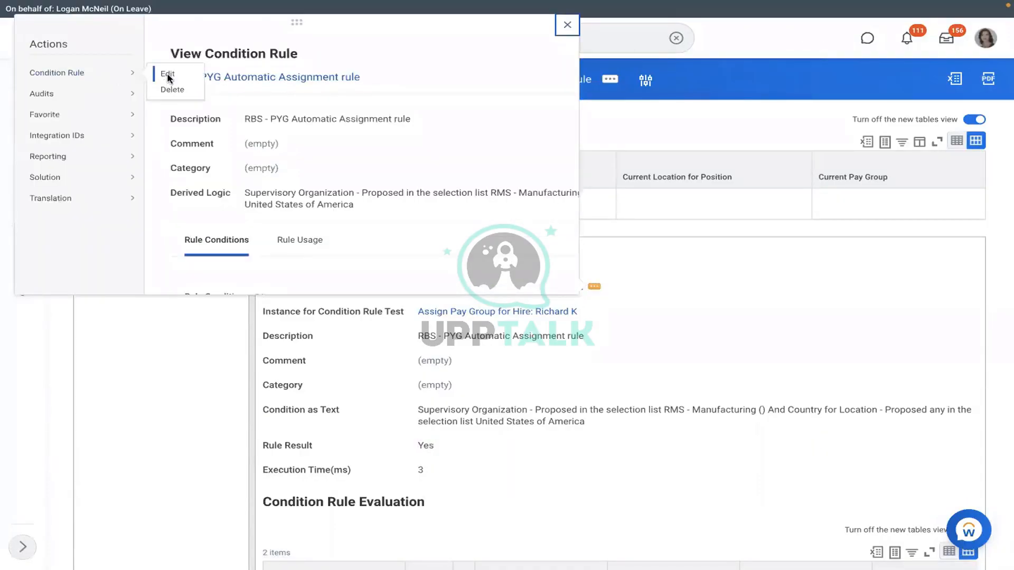
click(164, 75)
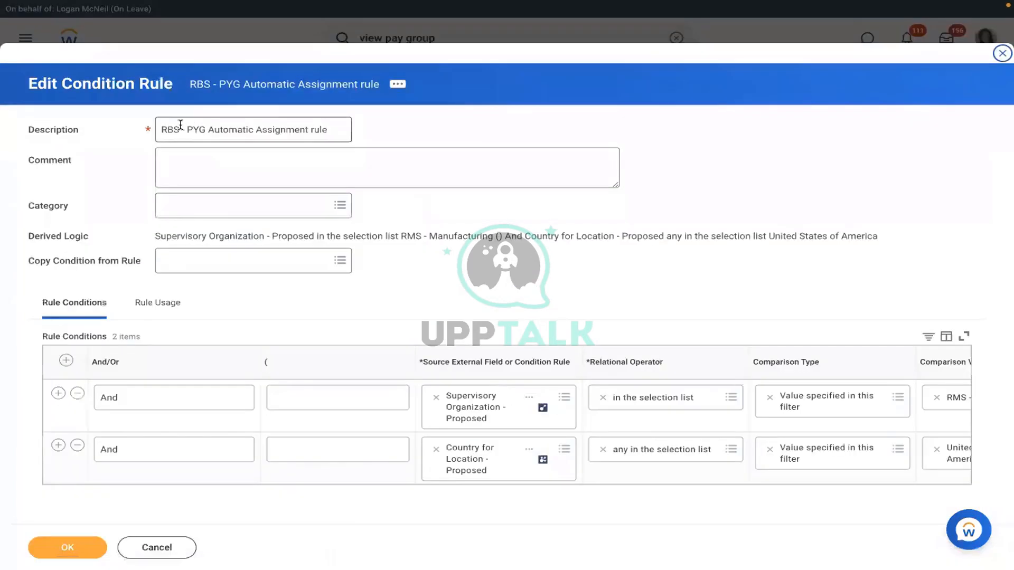
click(181, 124)
key(BackSpace)
key(BackSpace)
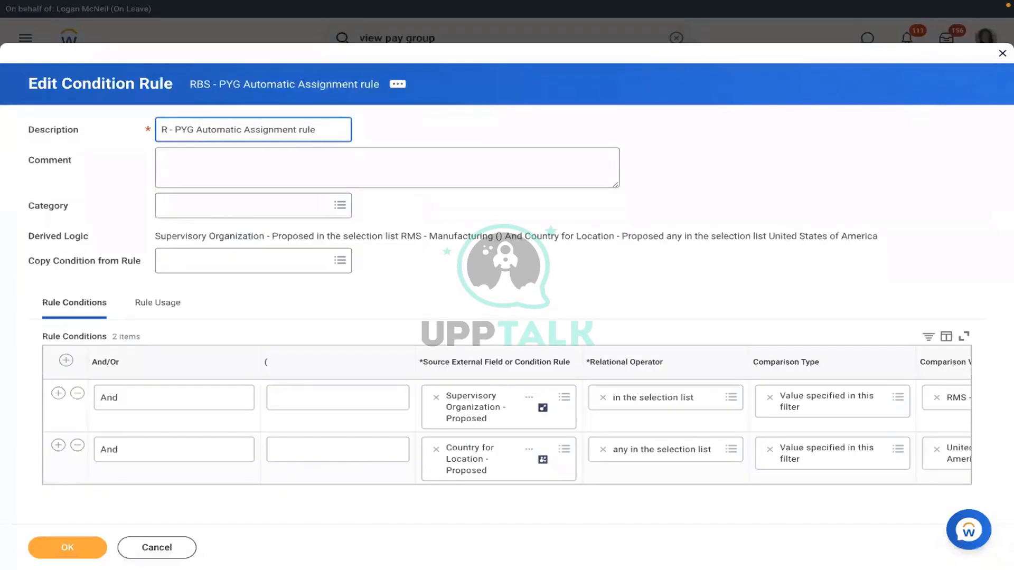
text(MS)
click(76, 546)
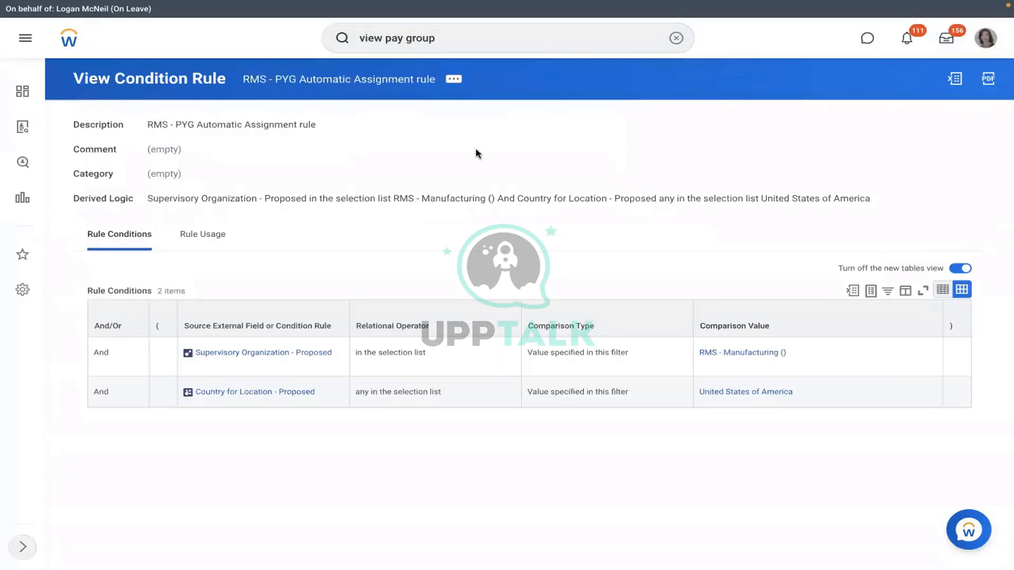
click(728, 353)
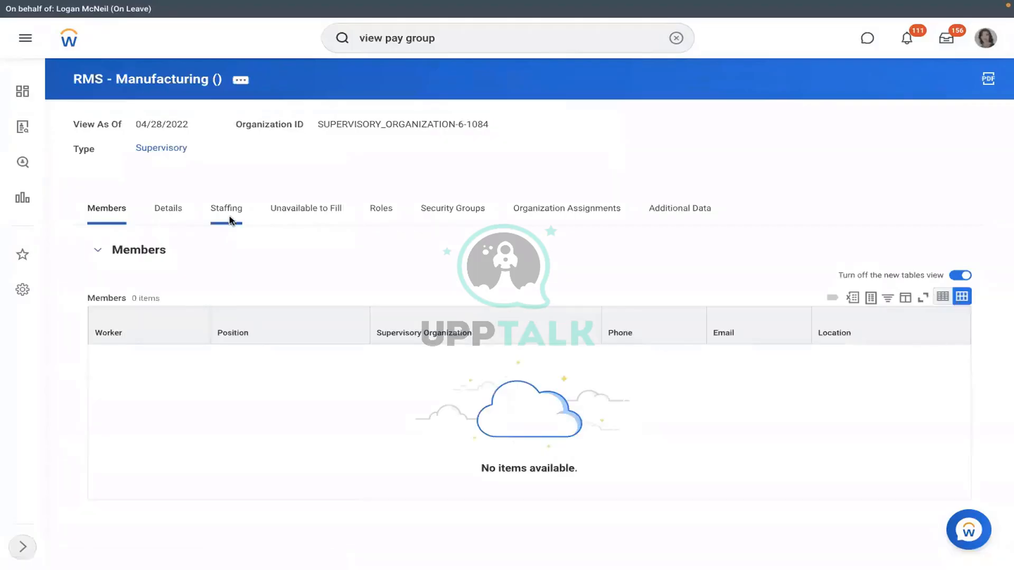
Step: From RMS - Manufacturing's staffing details, cancel the P-00949 Executive Manager IT-1 hire with comment TEST
click(228, 217)
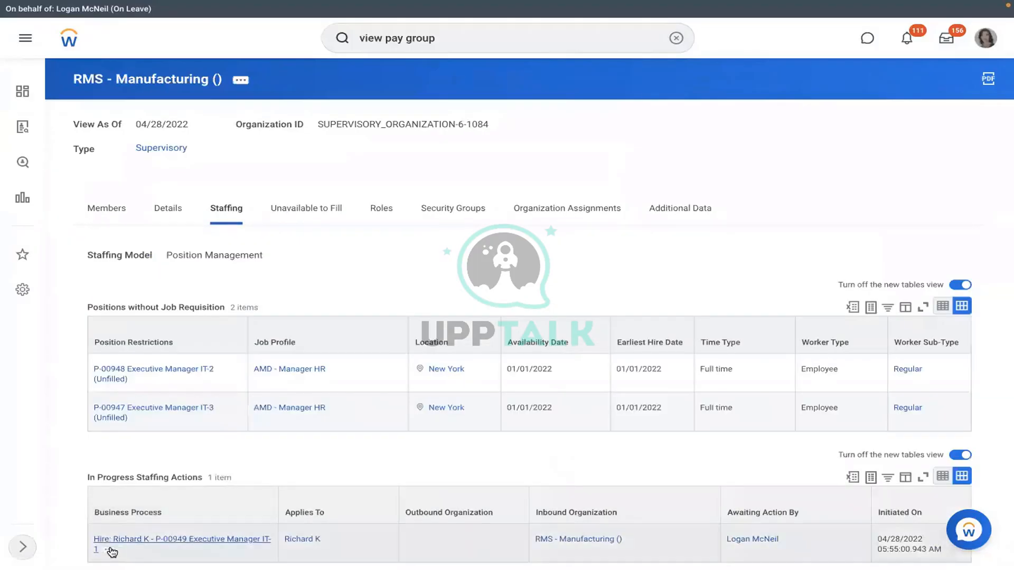
click(110, 551)
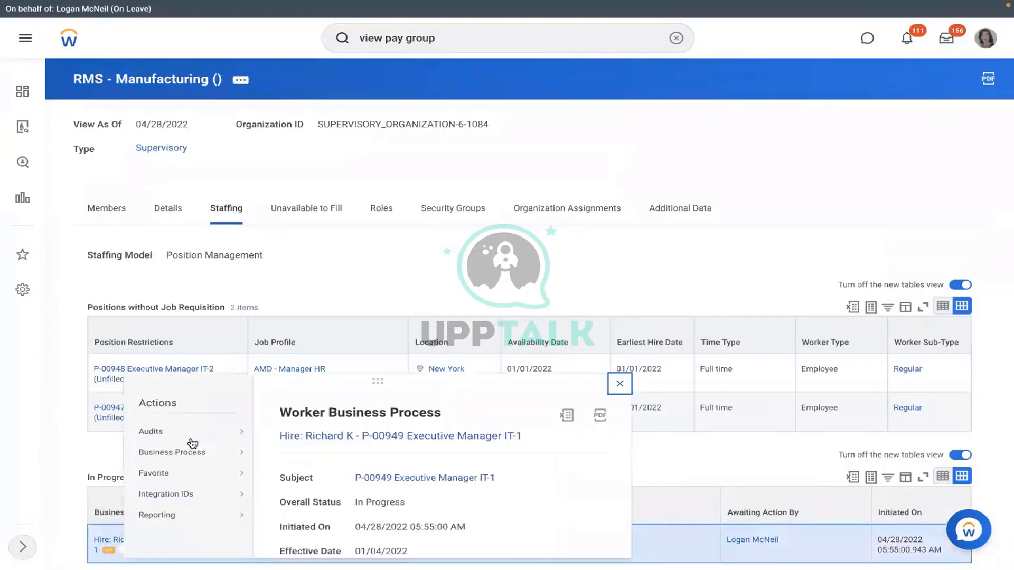
mouse_move(193, 452)
click(286, 326)
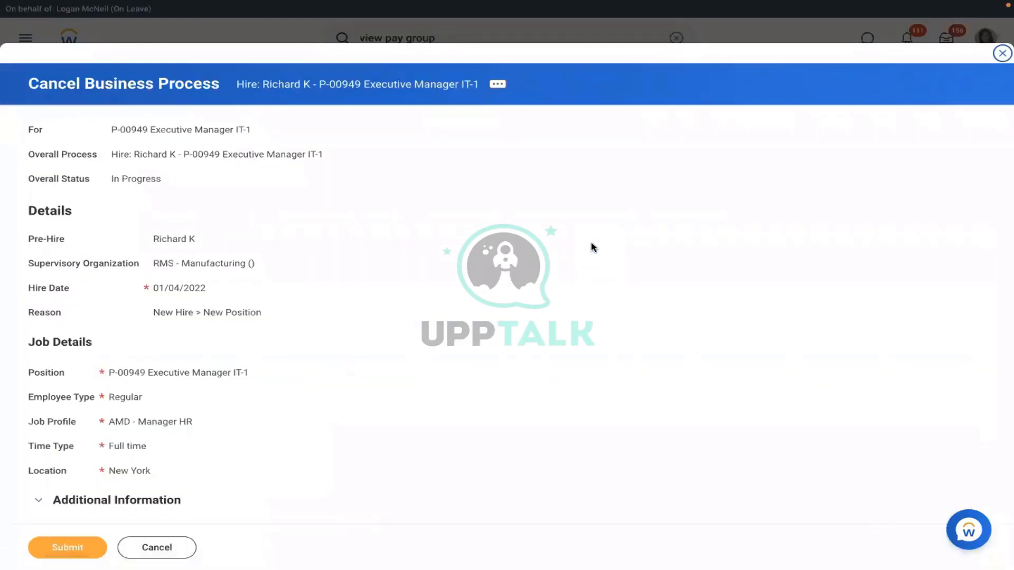
scroll(593, 247, down, 6)
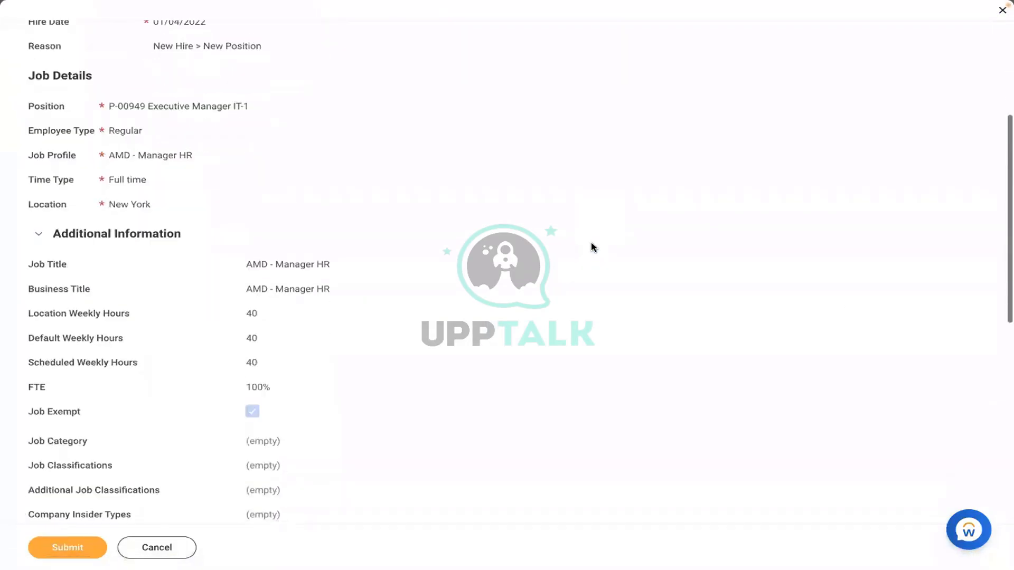
scroll(592, 247, down, 7)
click(346, 285)
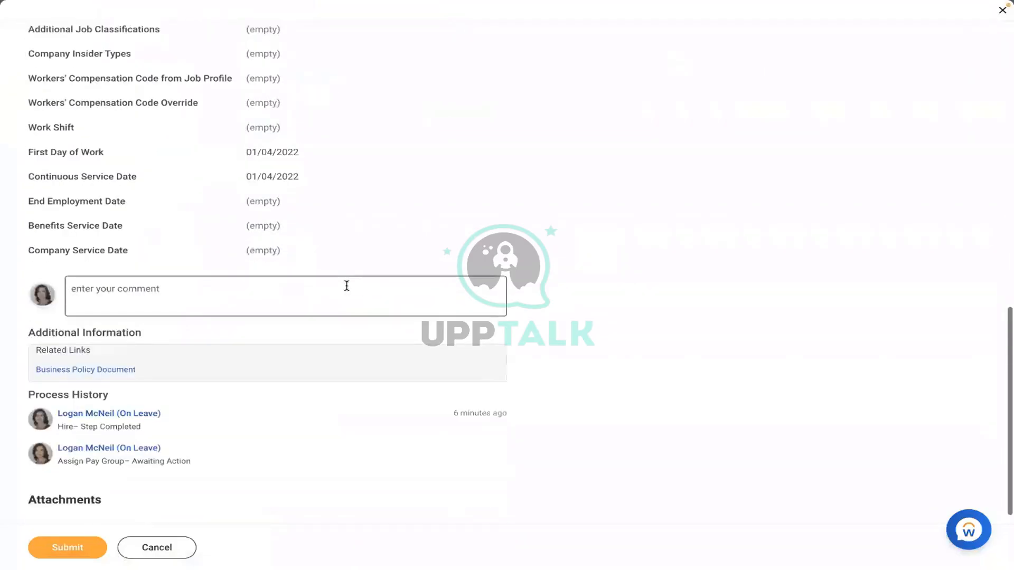
text(TEST)
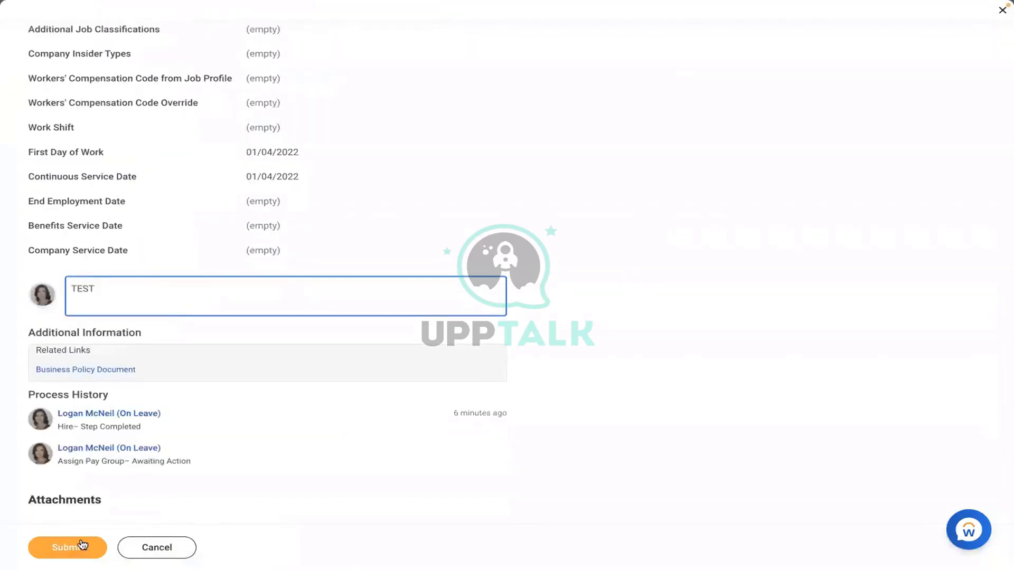
click(84, 545)
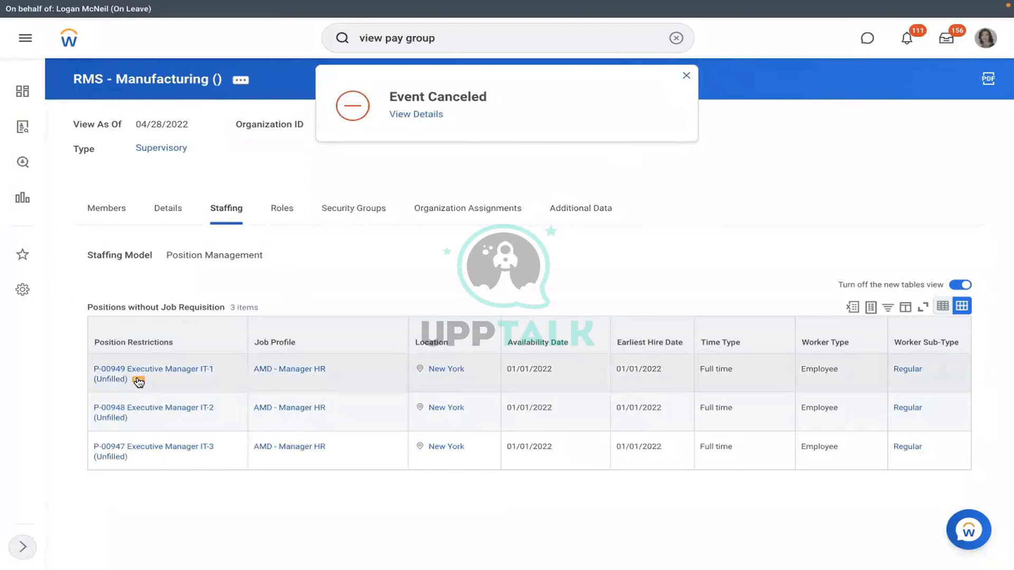
Step: Start Hire Employee for position P-00949 and search pre-hires by the hire's first name only
click(139, 381)
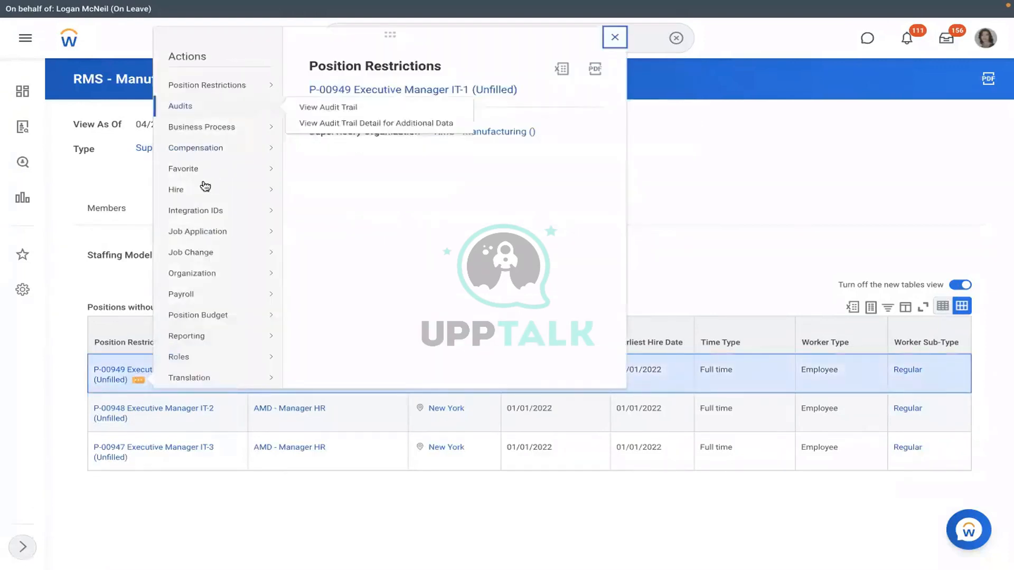
mouse_move(206, 188)
click(348, 190)
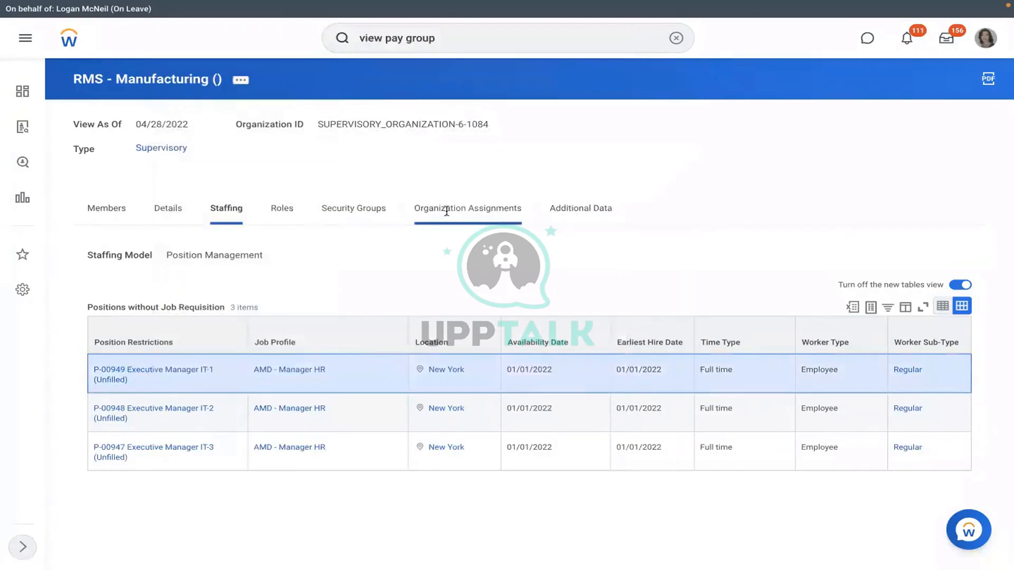
text(RIC)
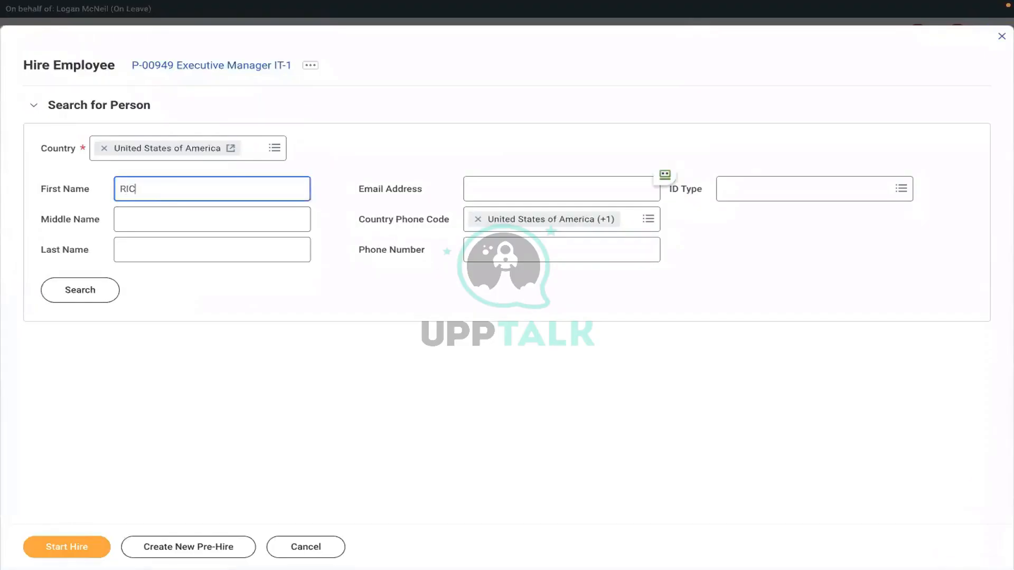
text(HARD)
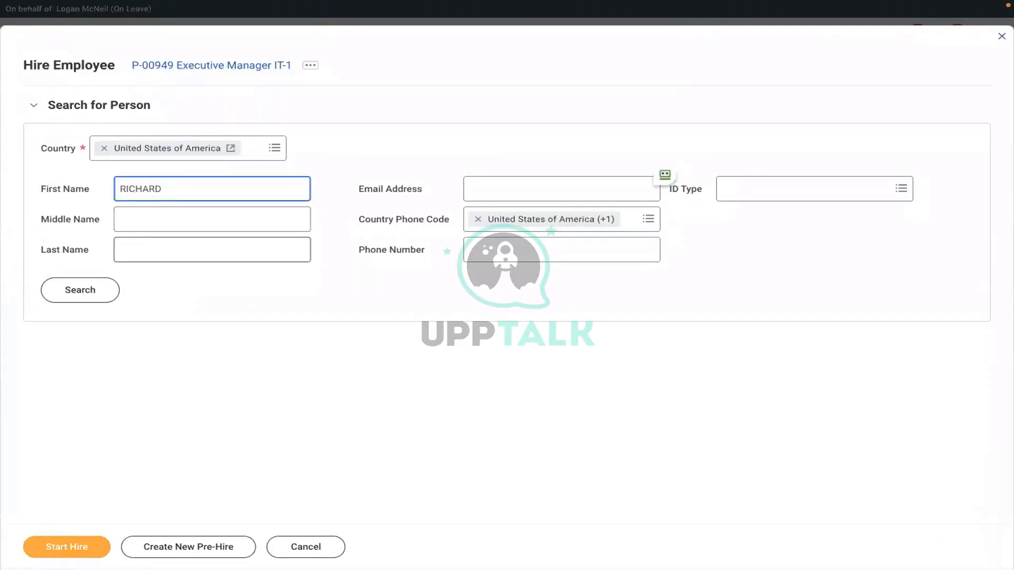
click(153, 251)
click(93, 298)
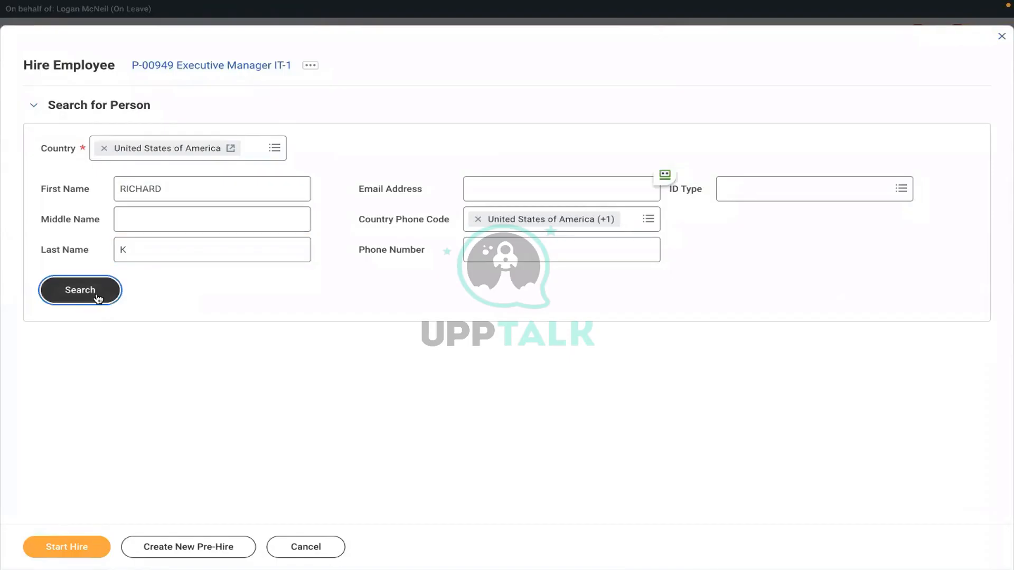
click(178, 258)
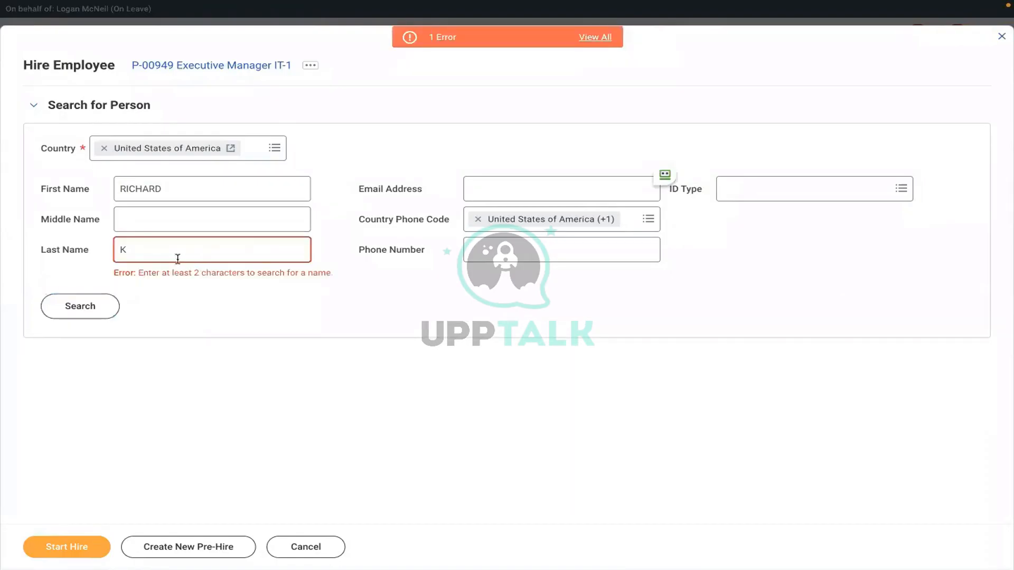
key(BackSpace)
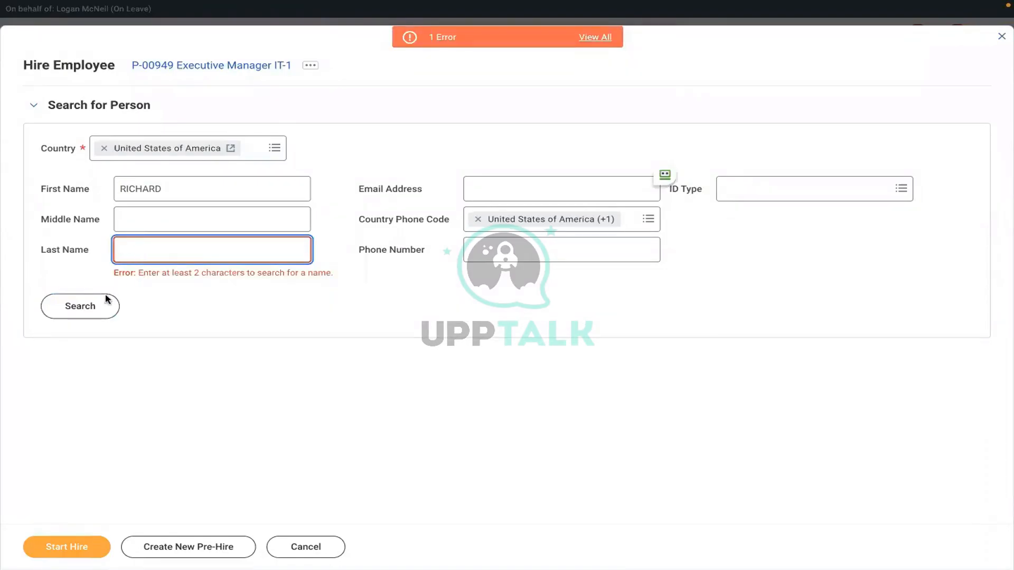
click(87, 306)
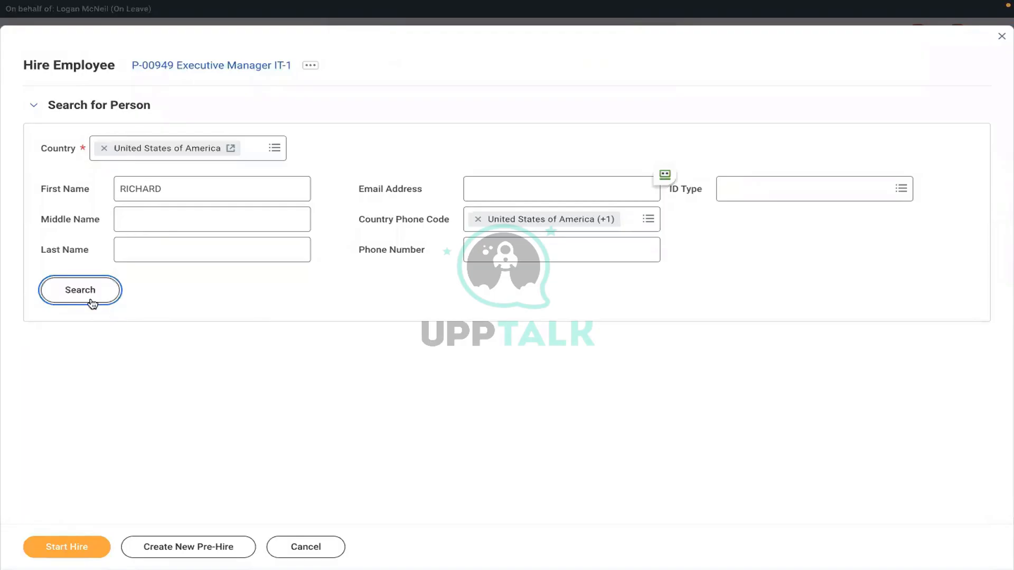
Step: Find the hire's full name in the results with Ctrl+F, select that pre-hire, and start the hire
scroll(333, 392, down, 5)
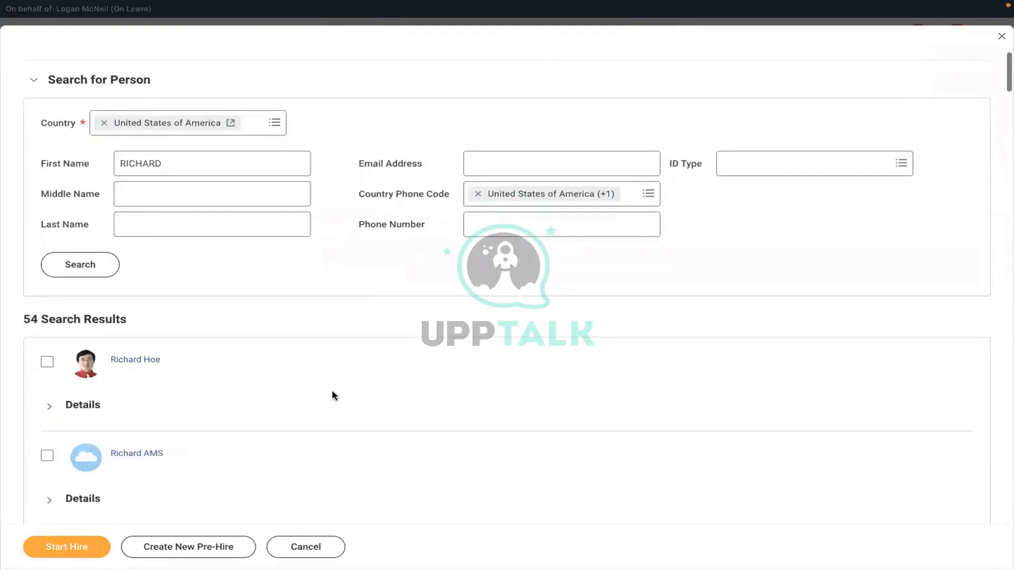
scroll(333, 395, down, 5)
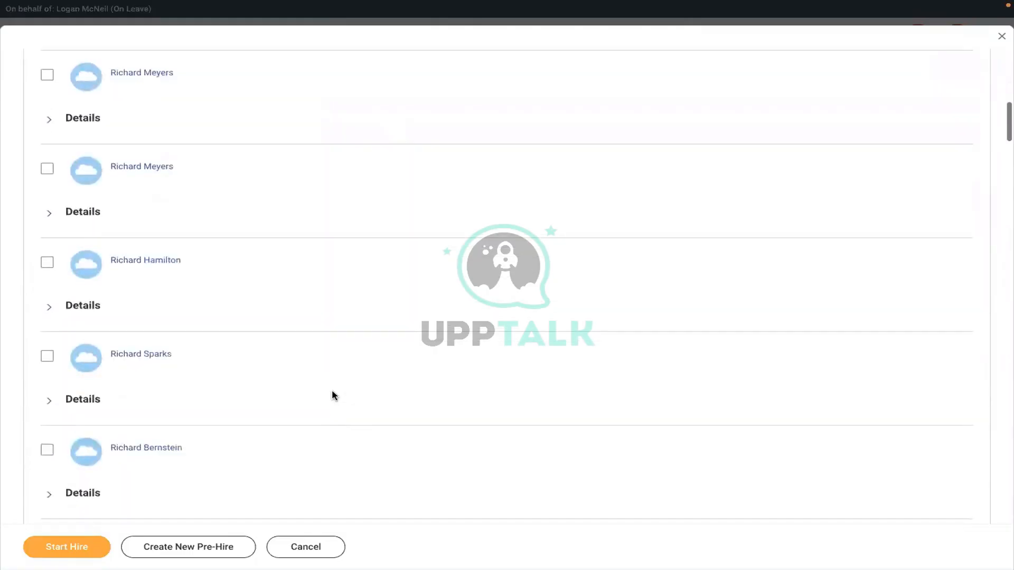
scroll(333, 395, down, 5)
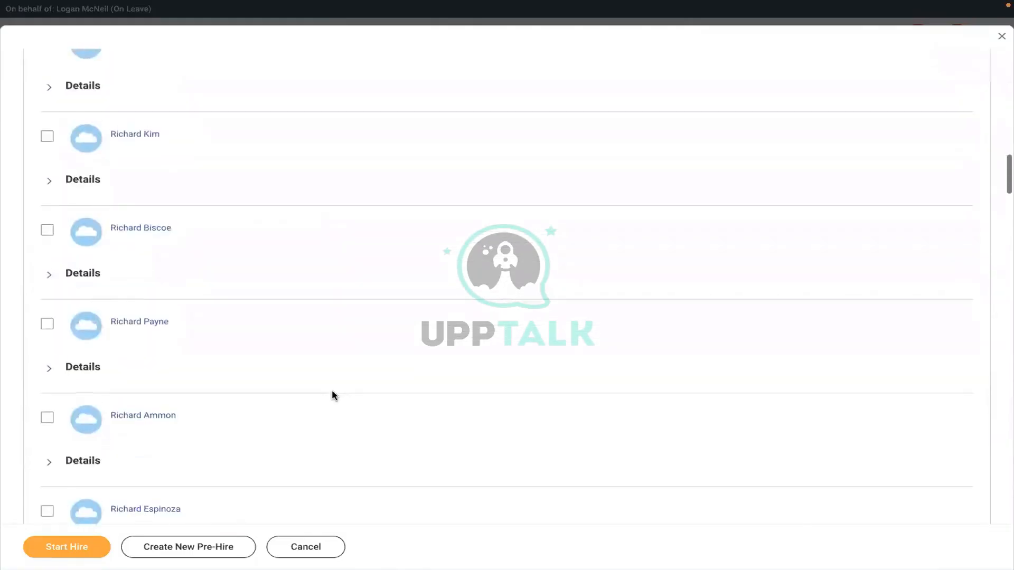
scroll(333, 395, up, 5)
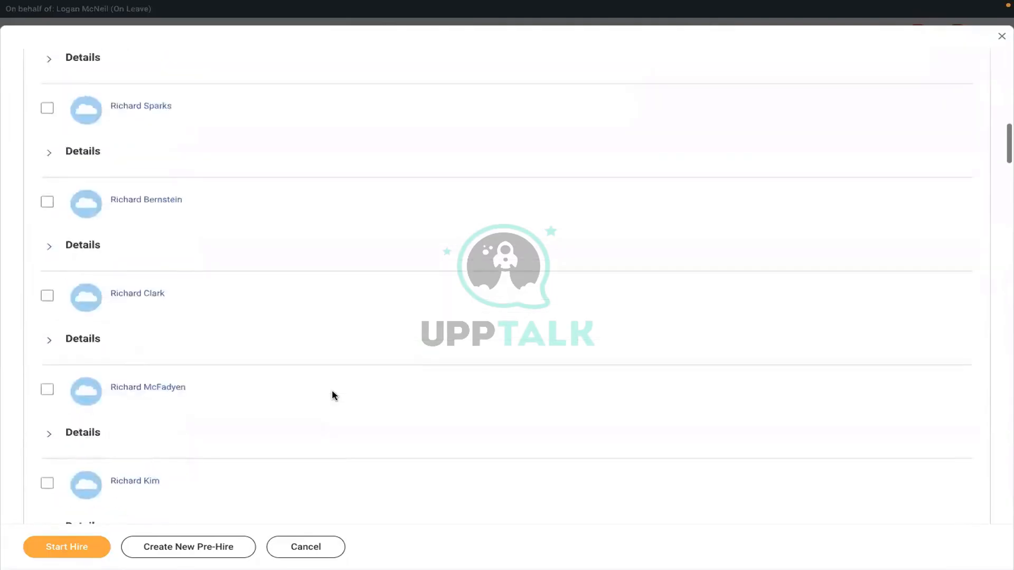
scroll(332, 395, up, 3)
scroll(319, 352, up, 2)
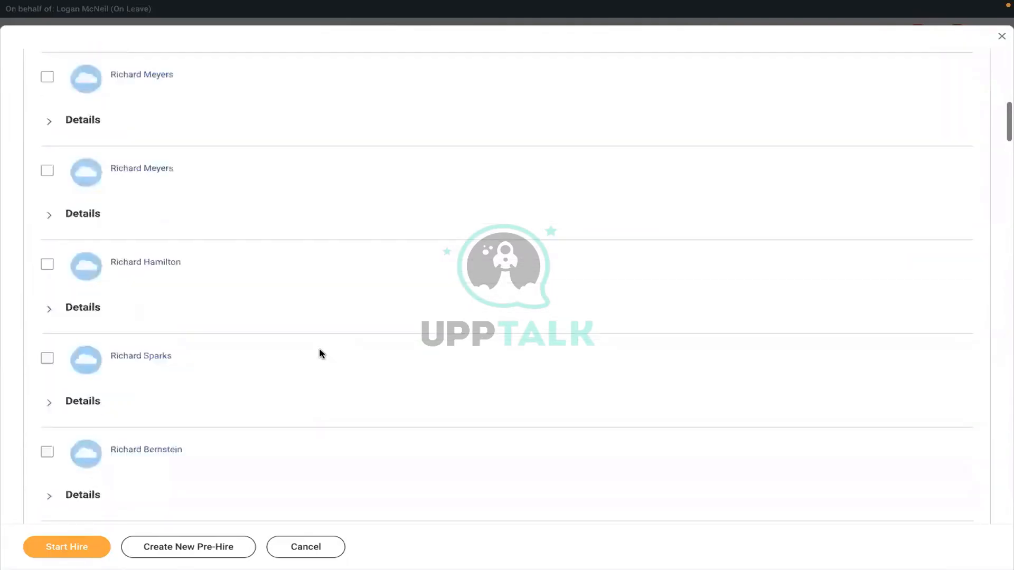
scroll(320, 353, up, 10)
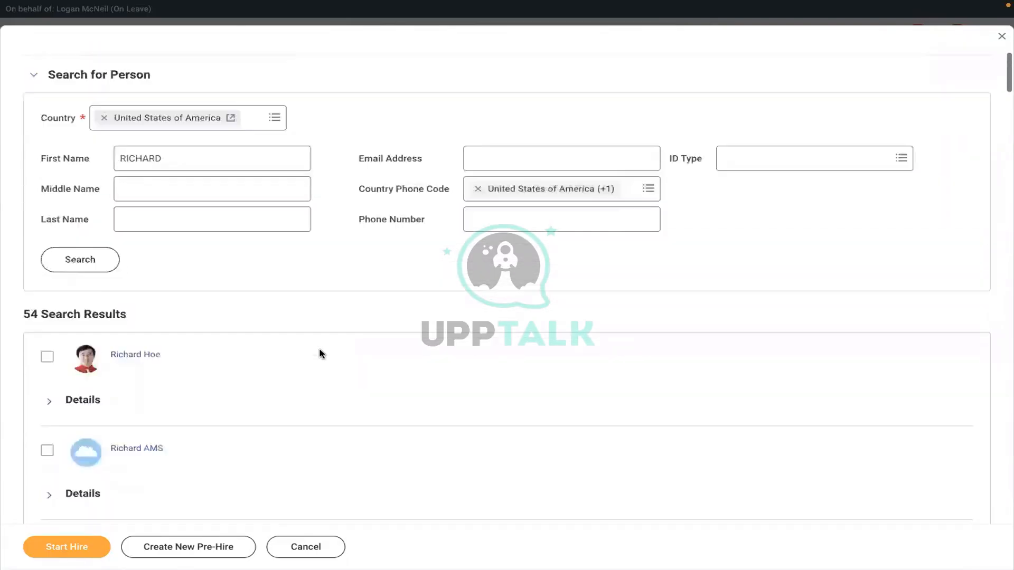
scroll(320, 349, up, 1)
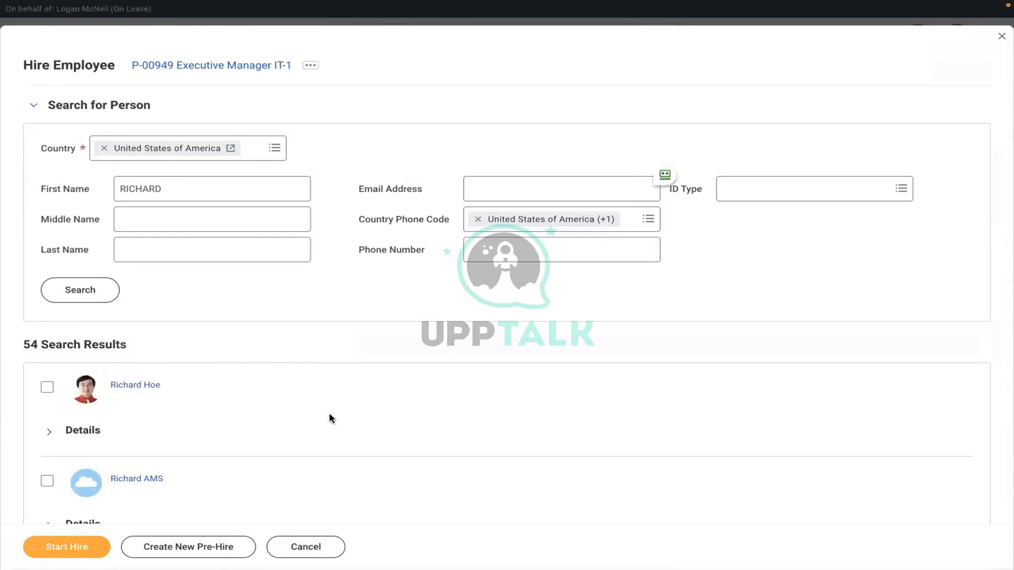
key(ctrl+f)
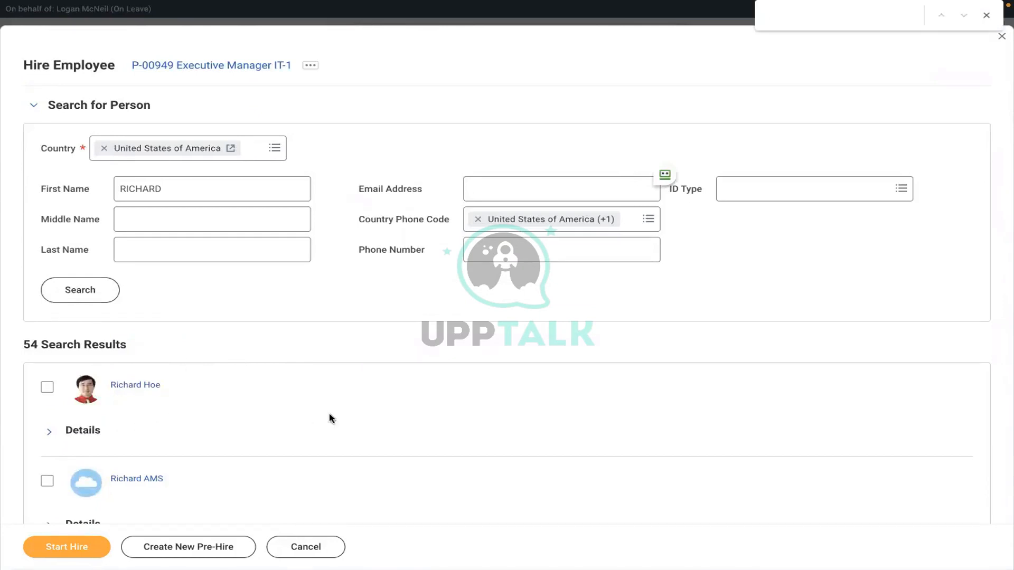
text(RICHARD)
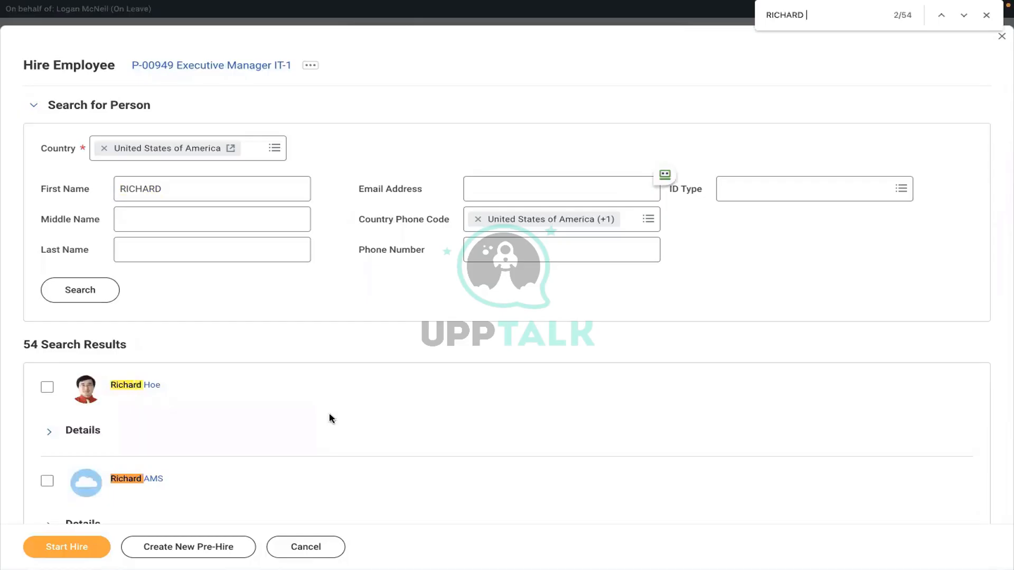
text( K)
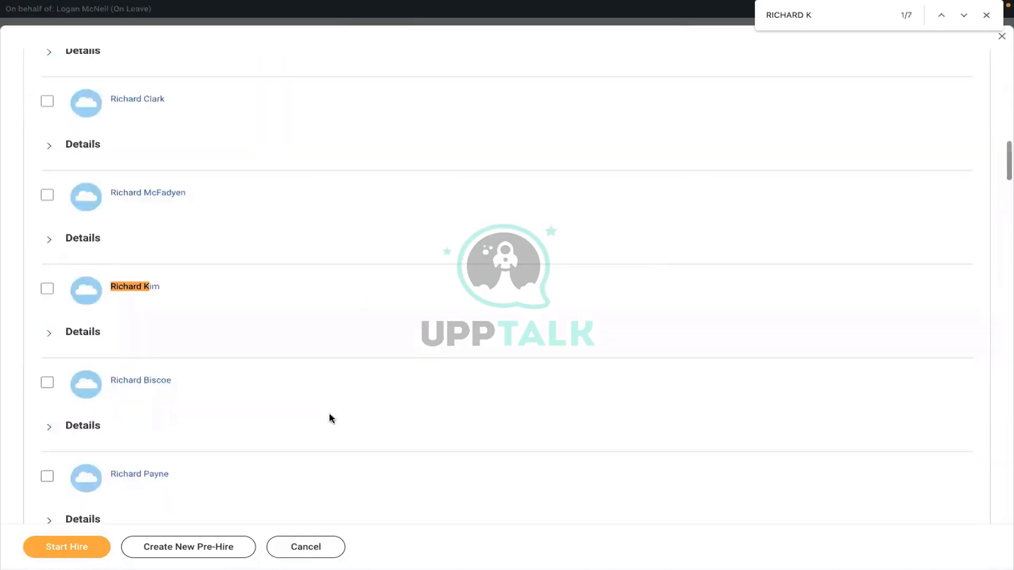
click(963, 15)
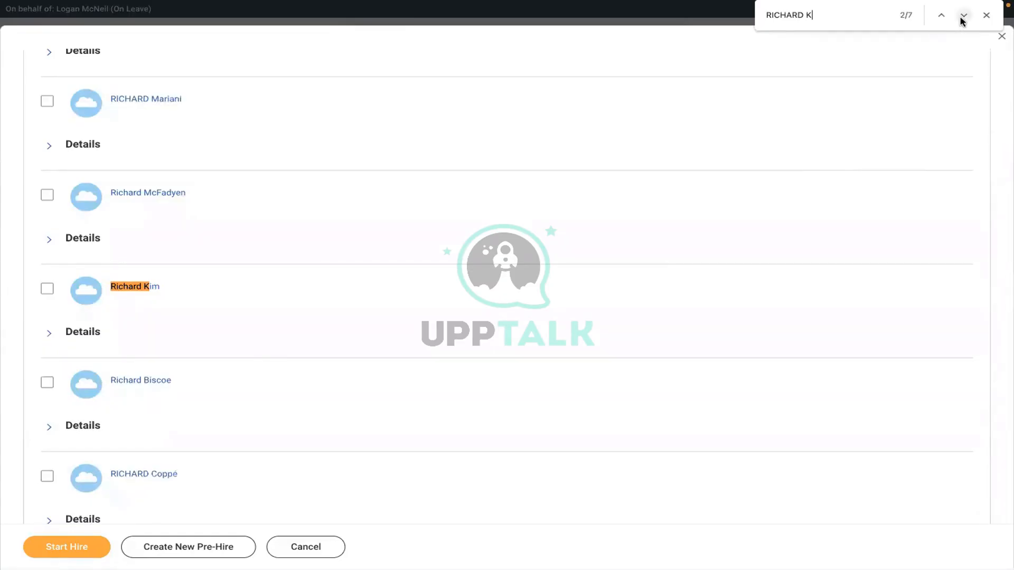
click(963, 15)
click(963, 15)
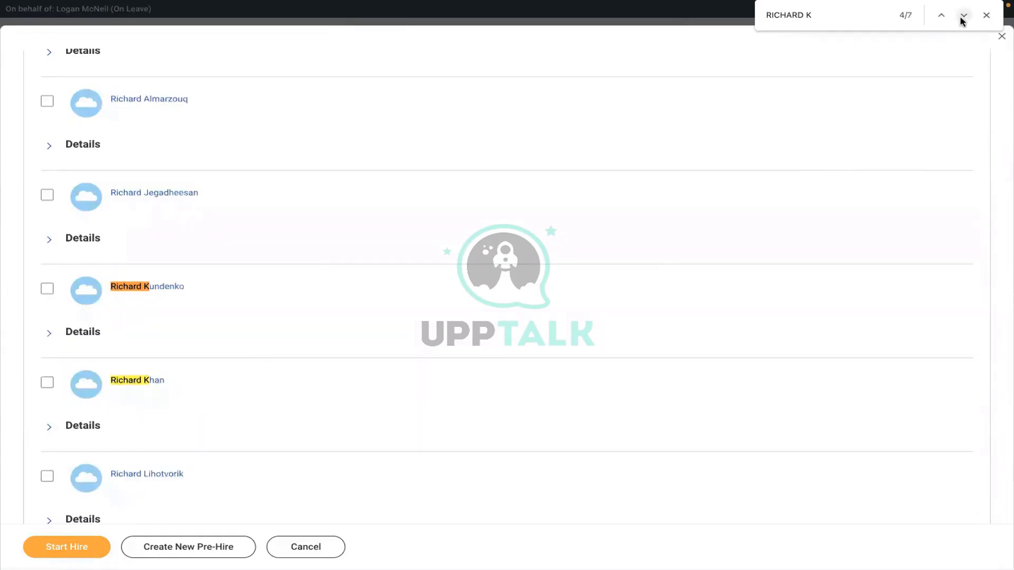
click(962, 19)
click(962, 19)
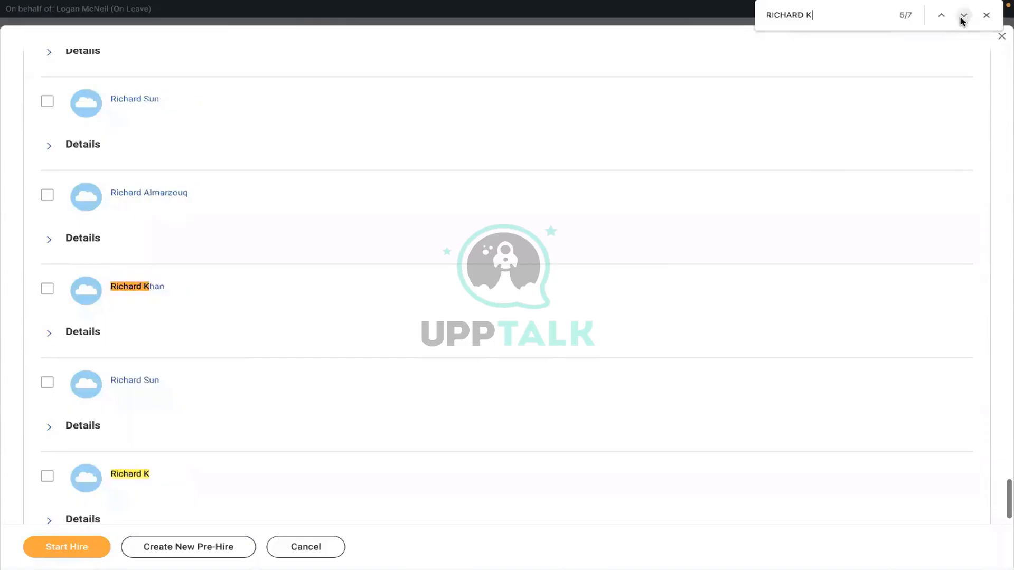
click(47, 477)
click(48, 549)
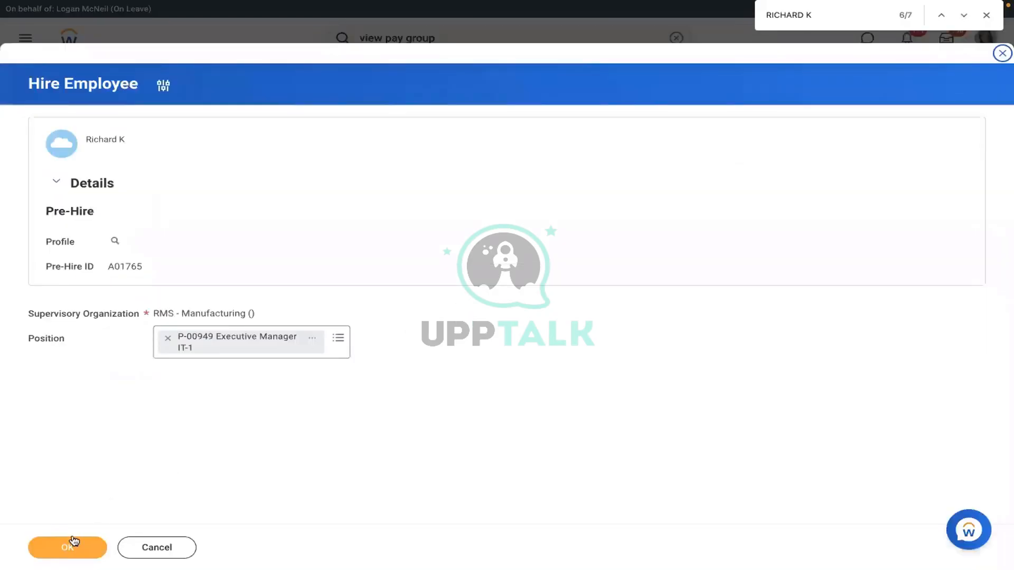
Step: Confirm the pre-hire and position, set Hire Date to 01/03/2022, and submit the hire
click(73, 544)
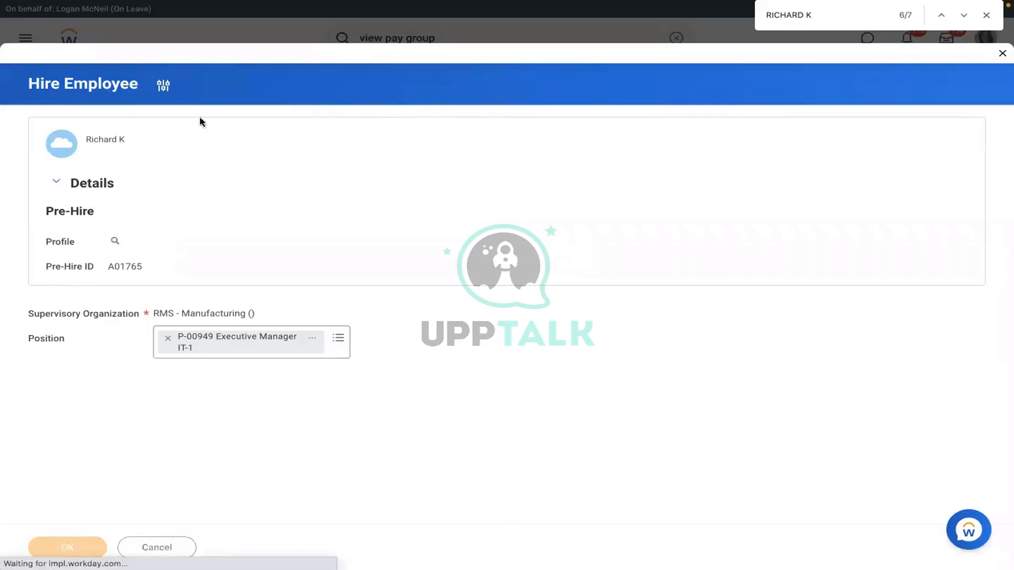
click(164, 132)
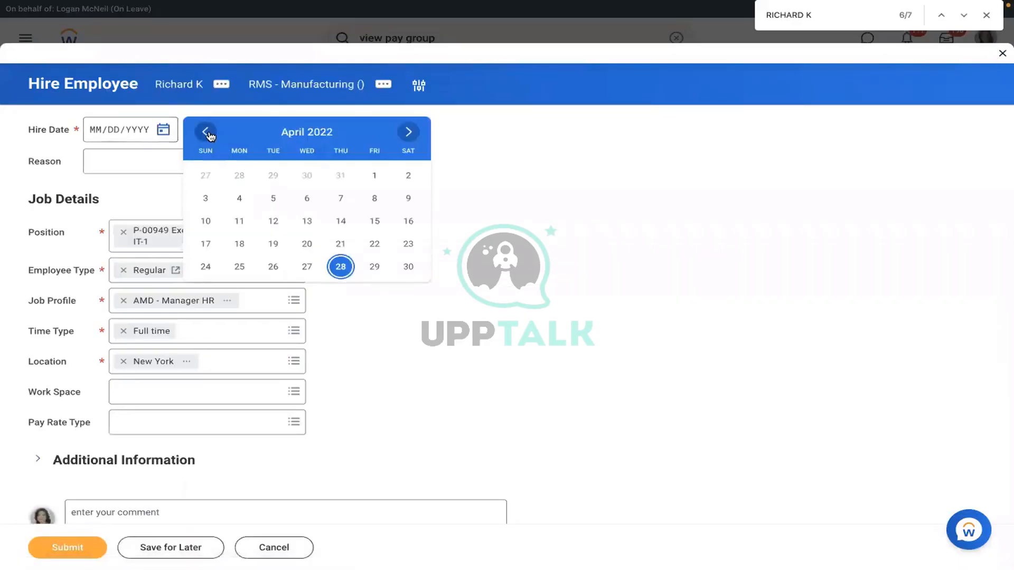
click(206, 132)
click(208, 133)
click(206, 132)
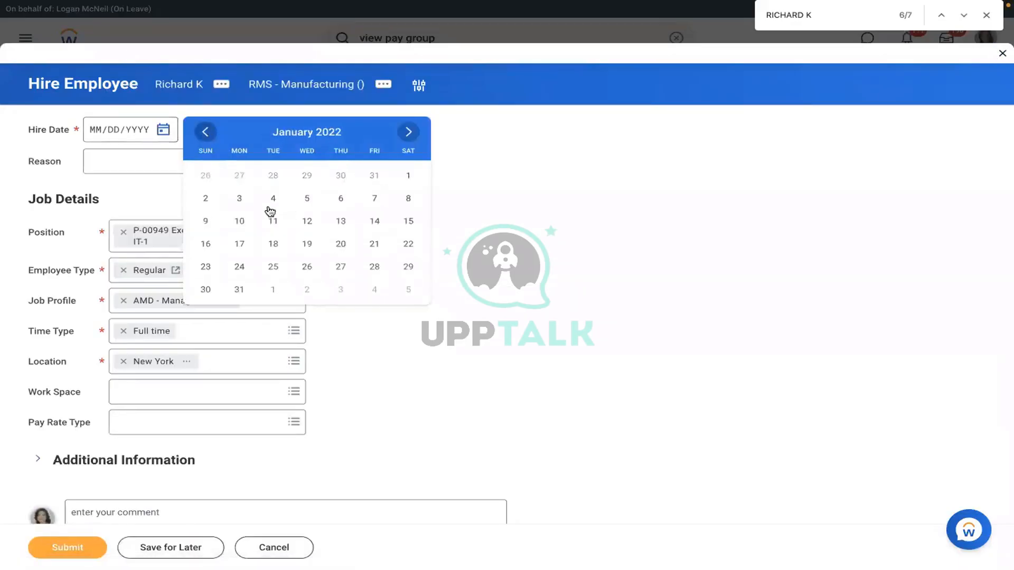
click(240, 199)
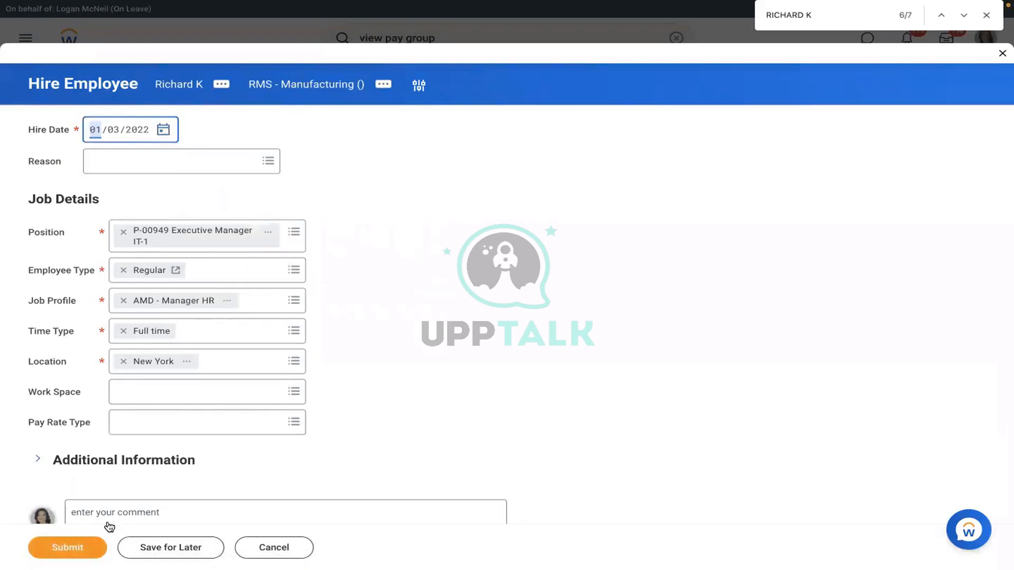
click(98, 544)
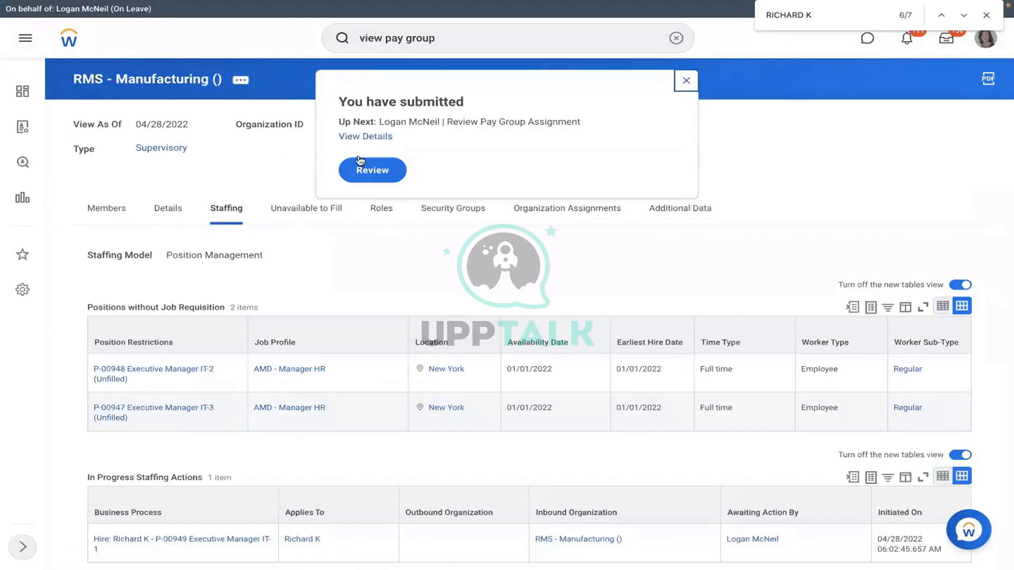
Step: Review and approve proposed pay group RMS - Monthly PYG, then expand the event's Details and Process
click(377, 174)
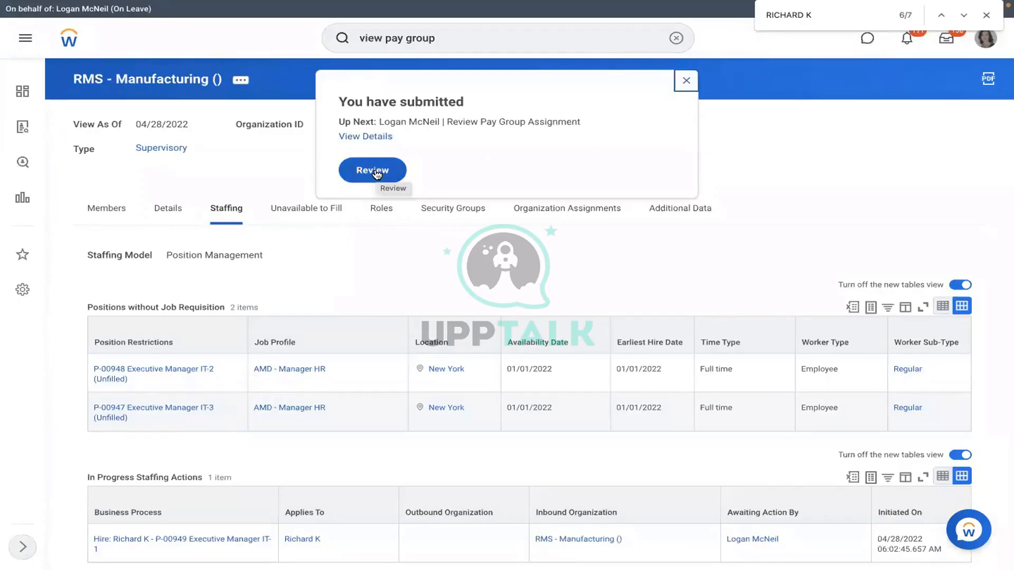
click(377, 173)
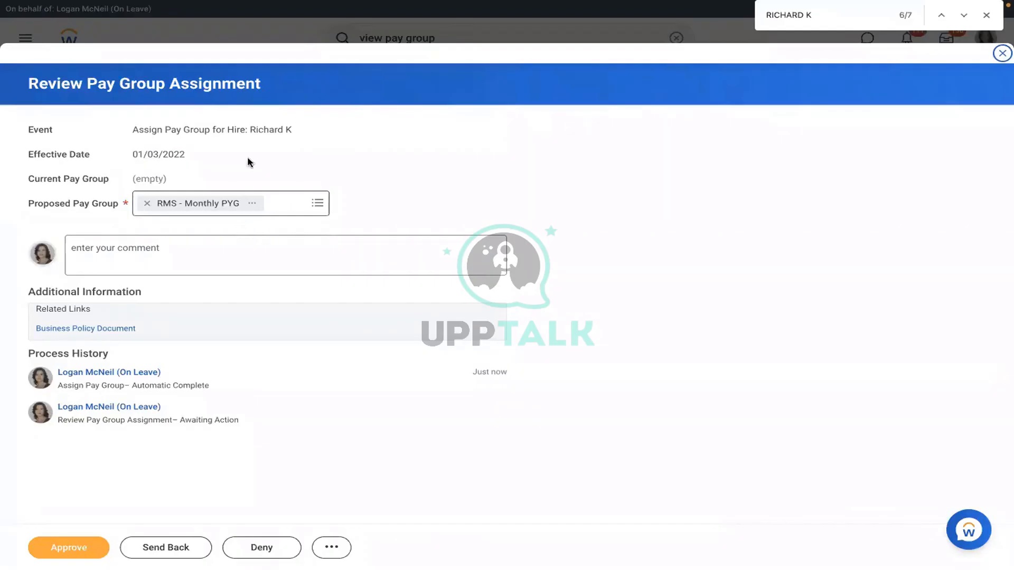
click(315, 205)
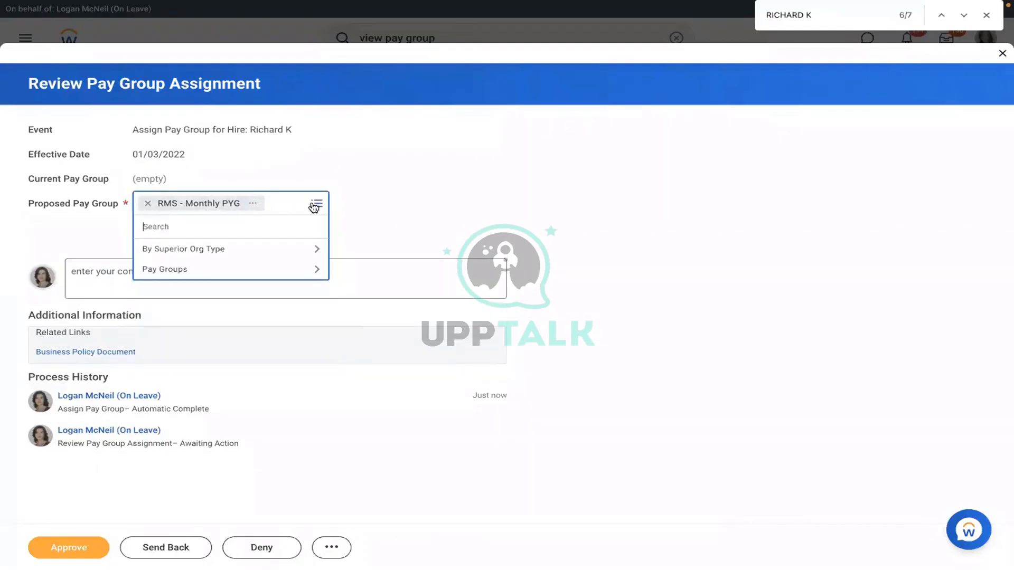
click(401, 189)
click(61, 551)
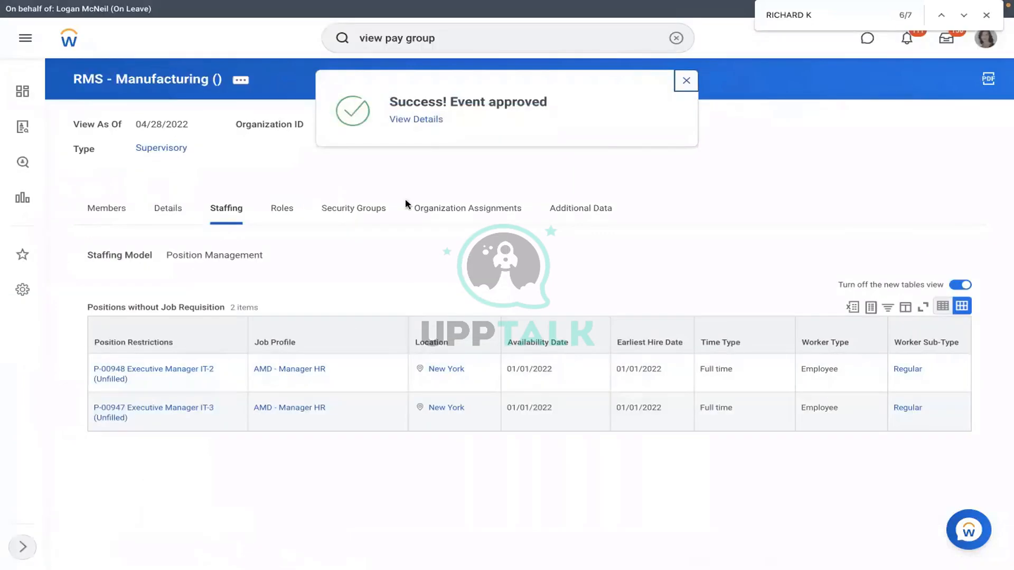
click(402, 120)
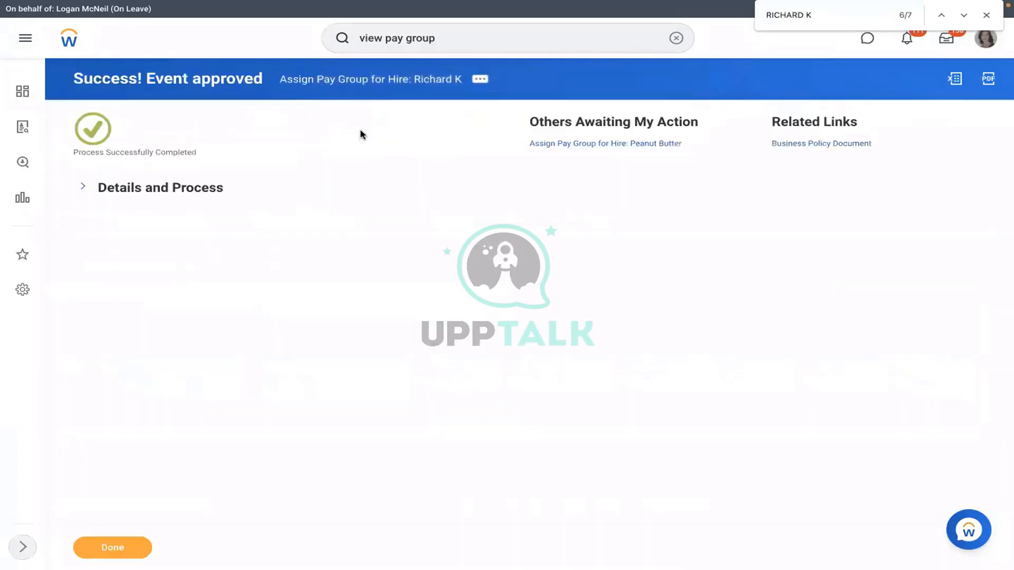
click(160, 193)
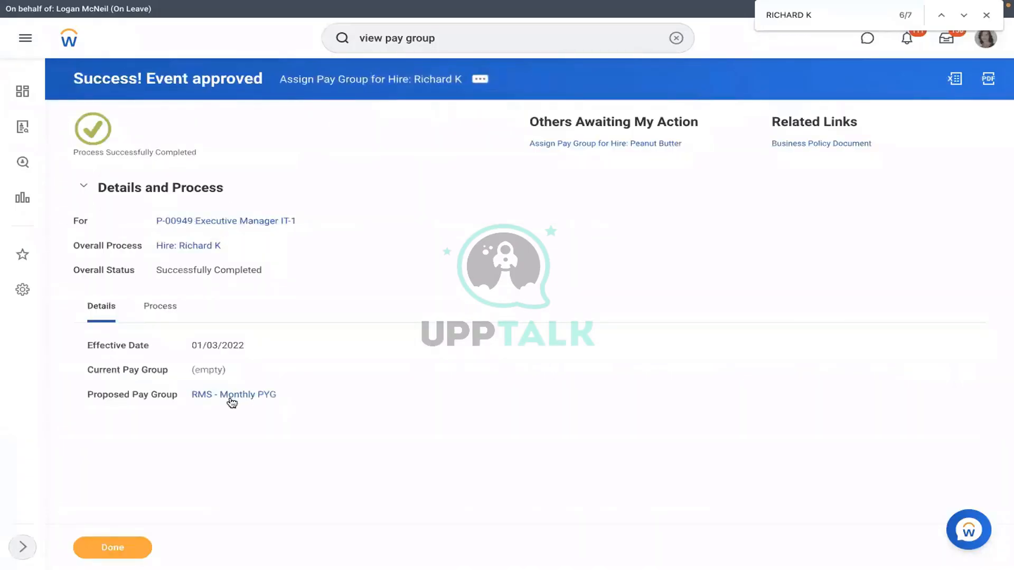
Step: Check RMS - Monthly PYG's Members, then open its RMS - PYG Automatic Assignment rule from the Pay Group tab
click(233, 395)
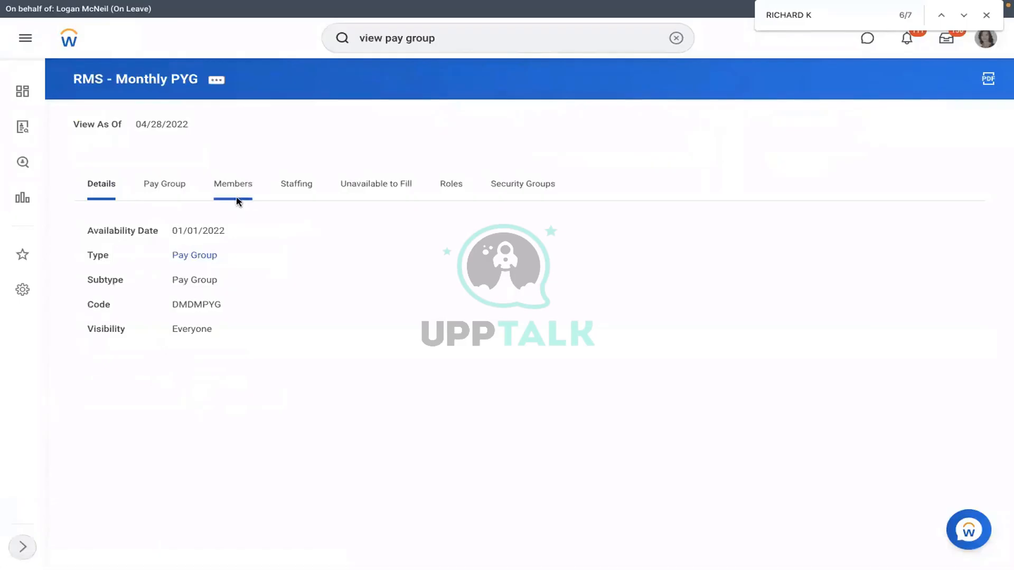
click(236, 200)
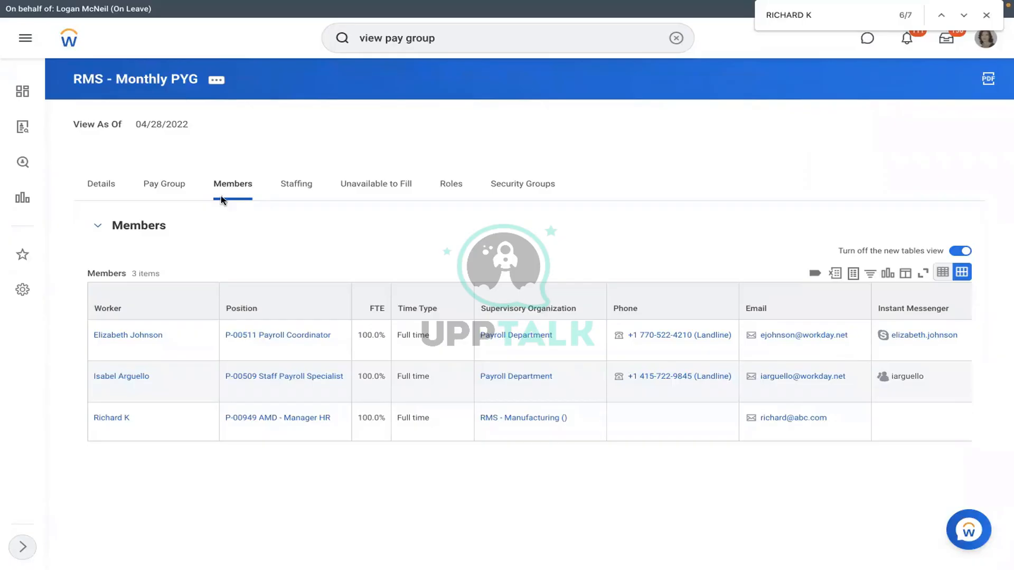
click(174, 184)
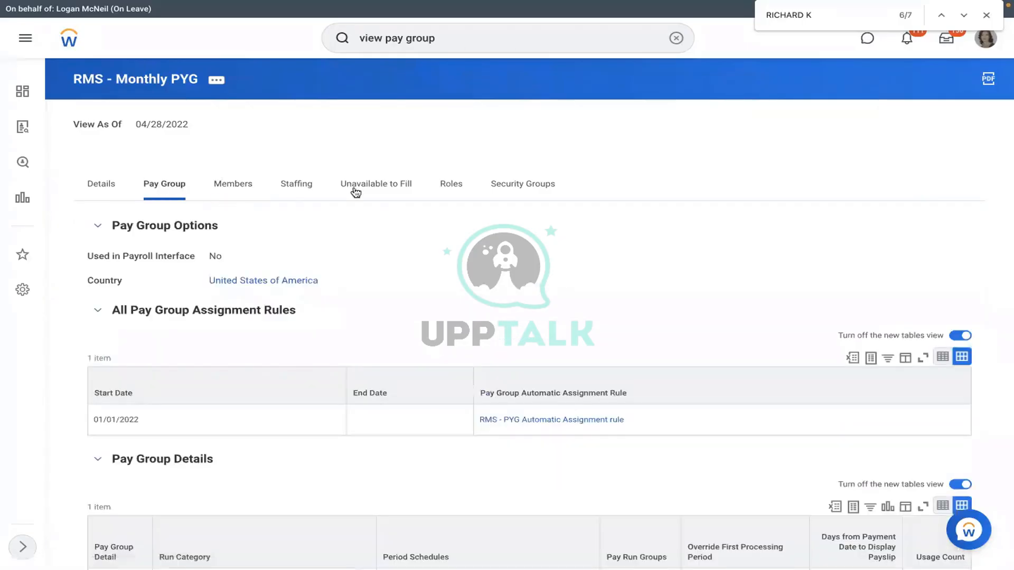
click(507, 420)
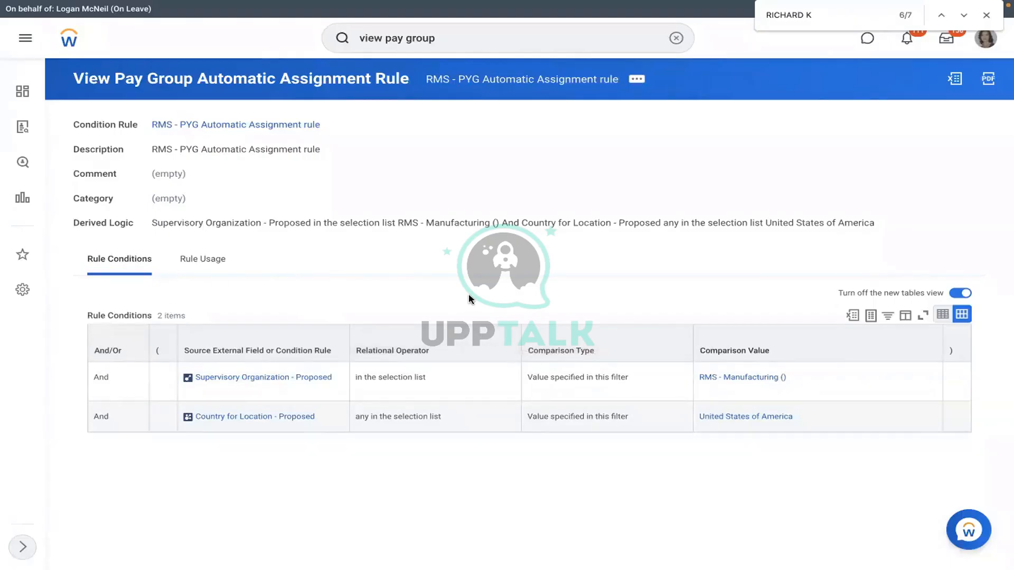
Step: Test the RMS - PYG Automatic Assignment rule against the new hire's pay group assignment event
click(637, 79)
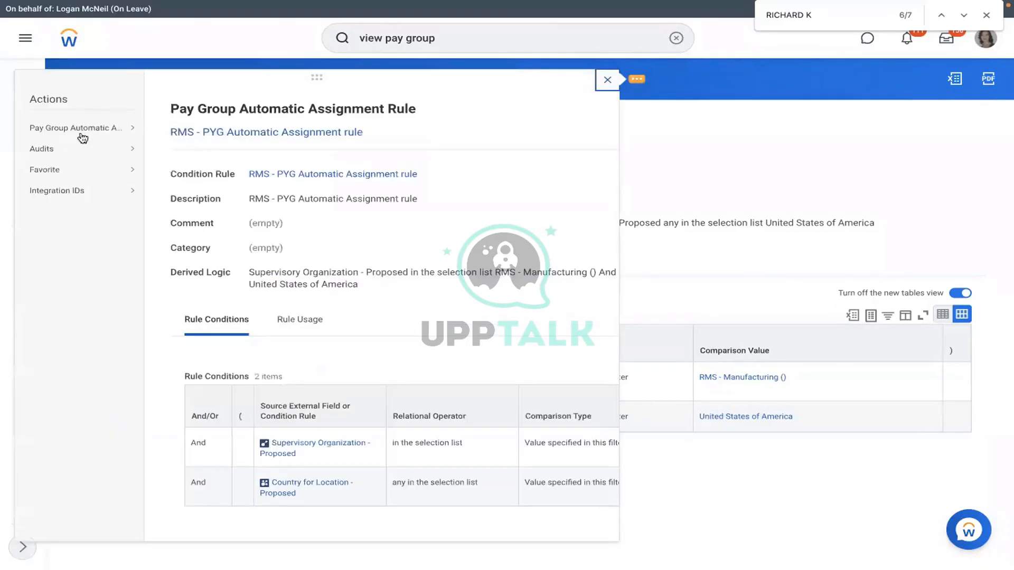
mouse_move(84, 129)
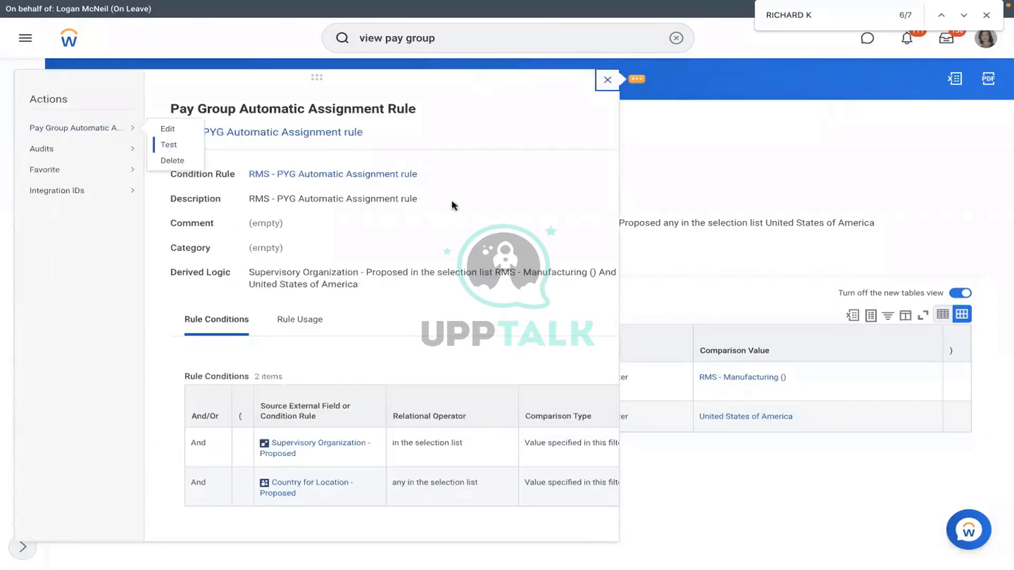
click(166, 145)
click(473, 205)
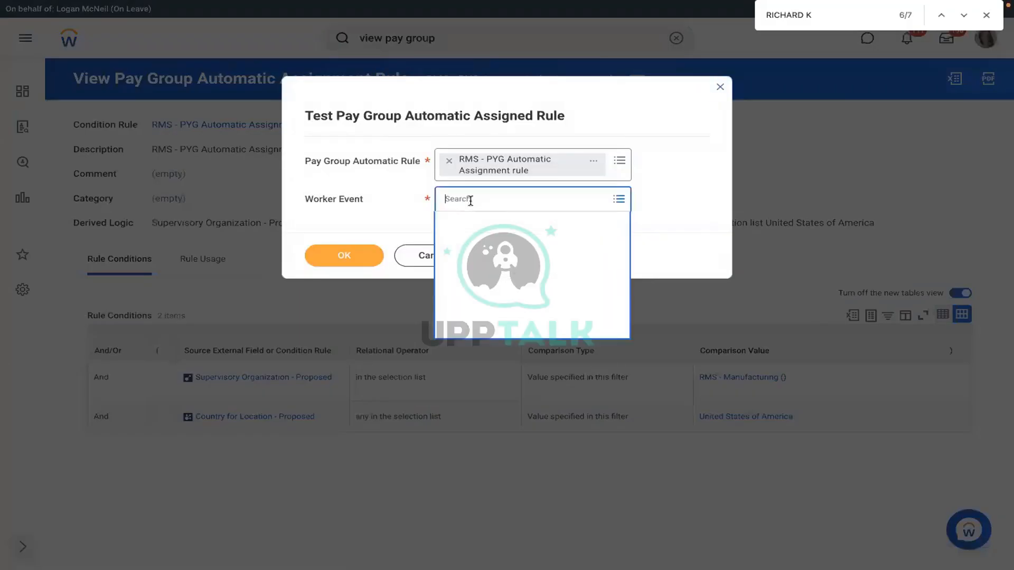
text(RIC)
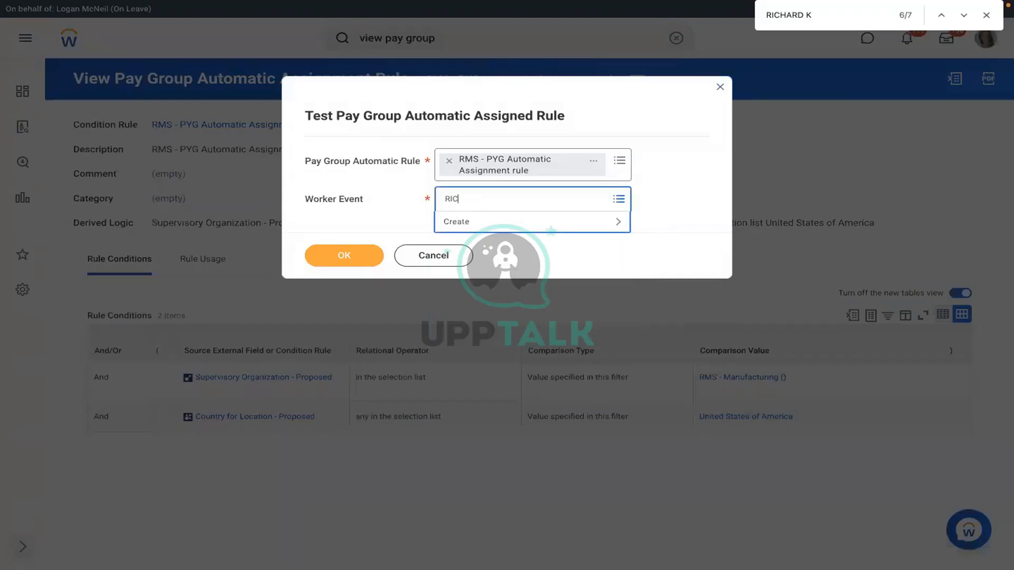
text(HARD)
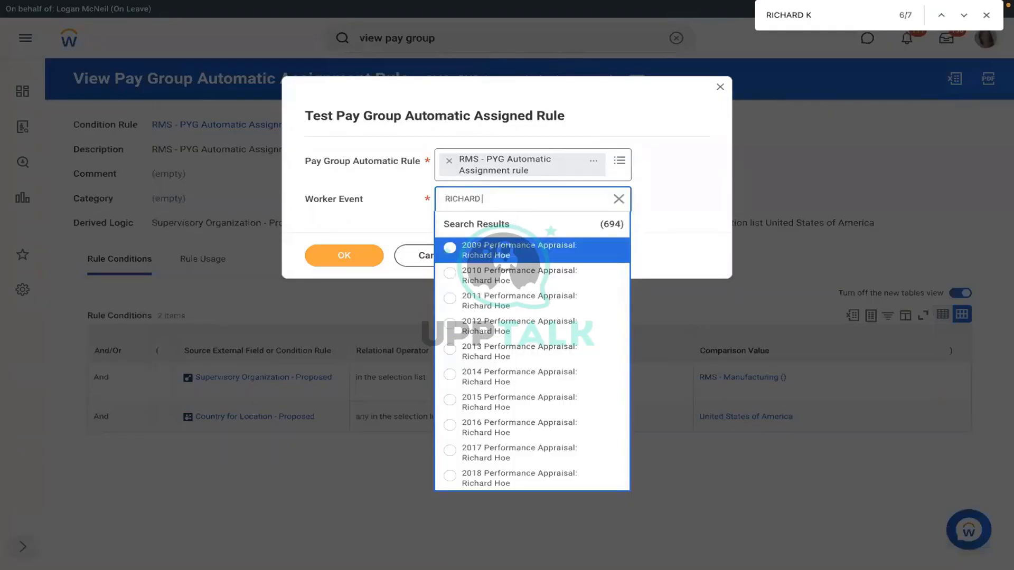
text( K)
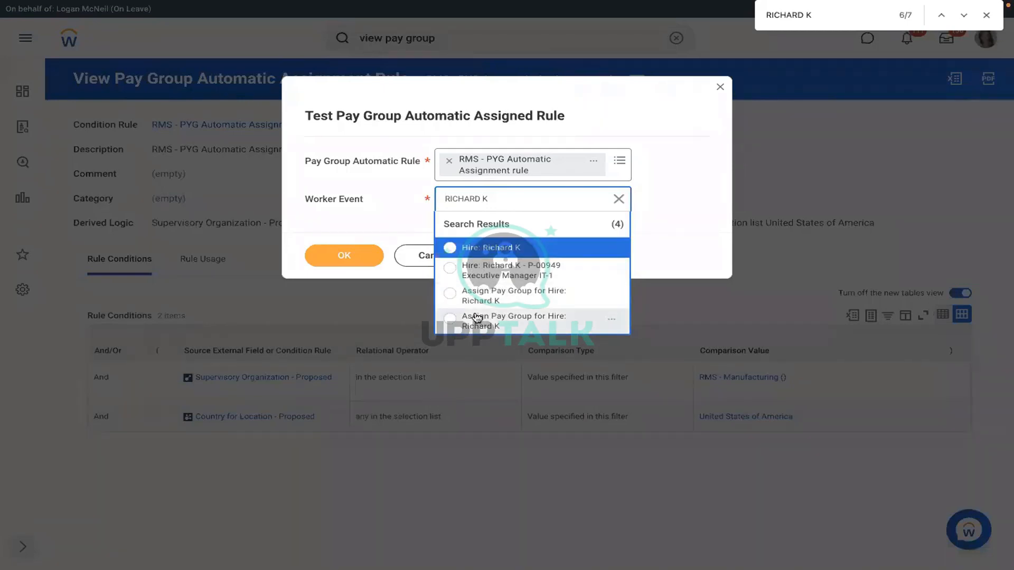
click(528, 300)
click(344, 256)
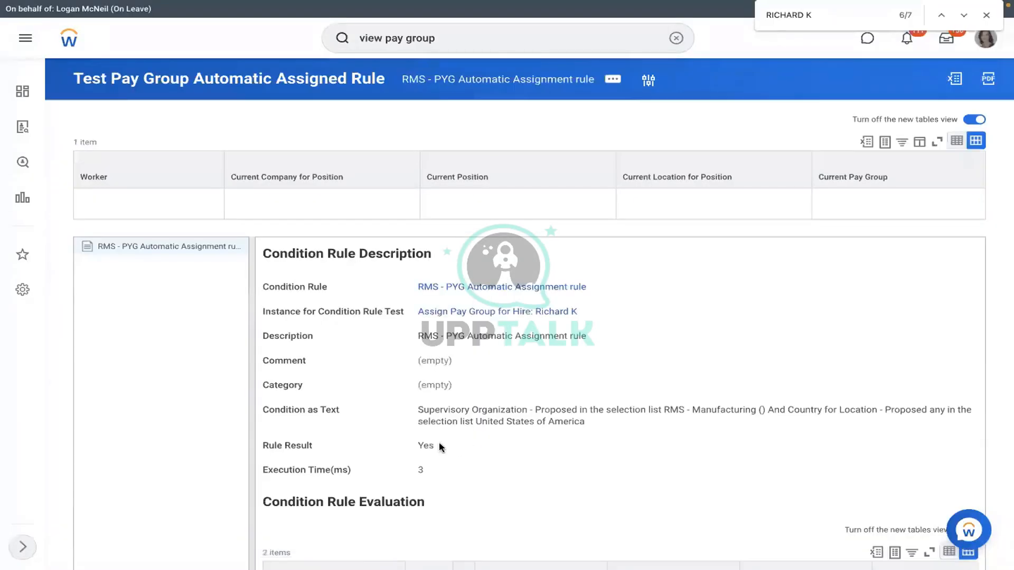
Step: Verify the Rule Result is Yes and view the rule's two conditions
drag(439, 444, 410, 443)
click(464, 286)
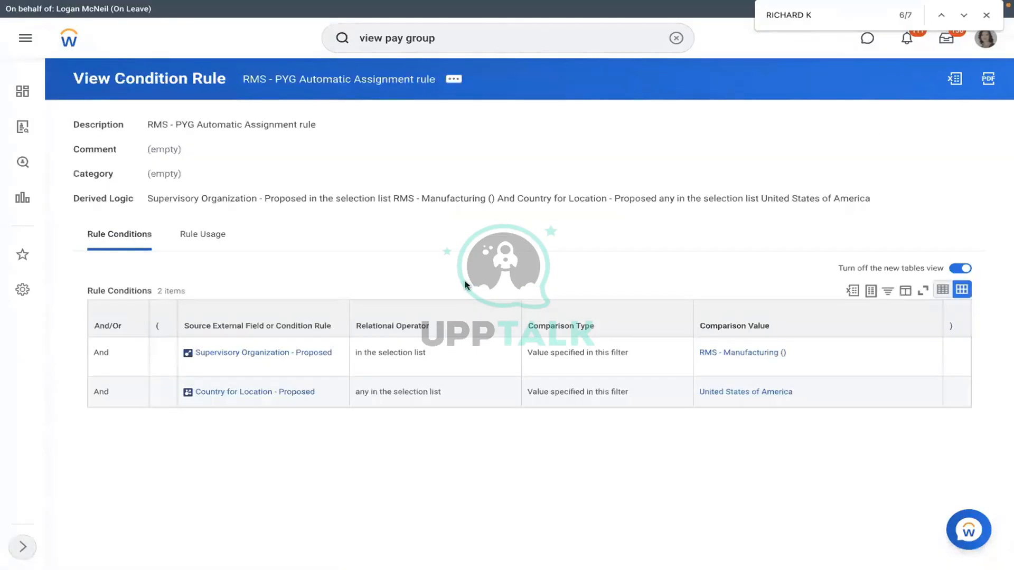